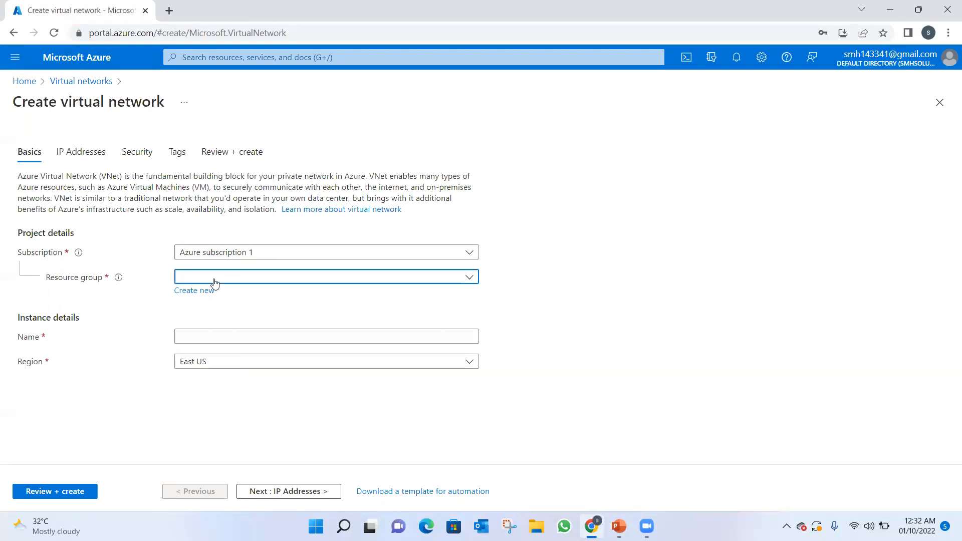
Assign the new virtual network to resource group AADS and name it P2SVNETWORK.
left_click(213, 282)
left_click(198, 321)
left_click(196, 338)
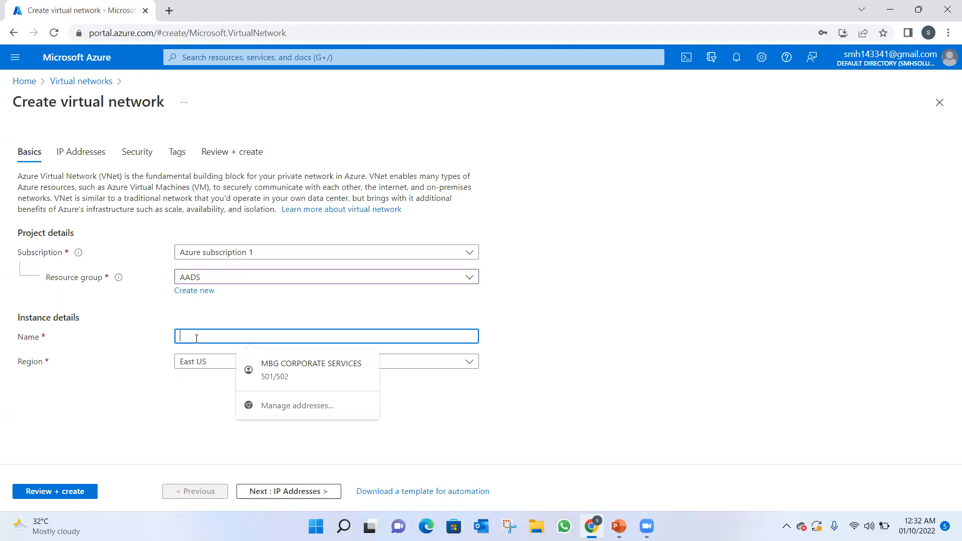
type("P2S")
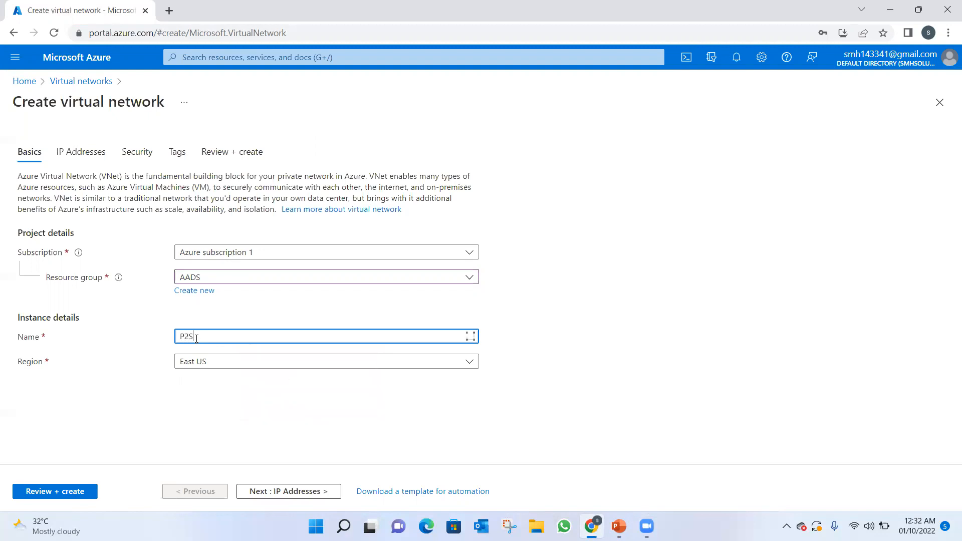
type("E")
key("BackSpace")
type("VNETWORK")
Set the virtual network's region to West Europe.
left_click(259, 365)
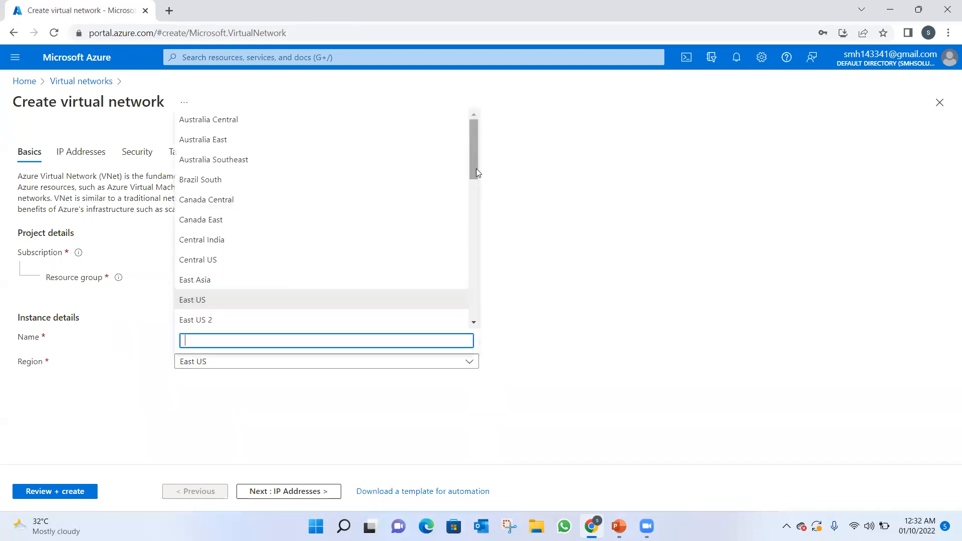
left_click_drag(474, 169, 479, 313)
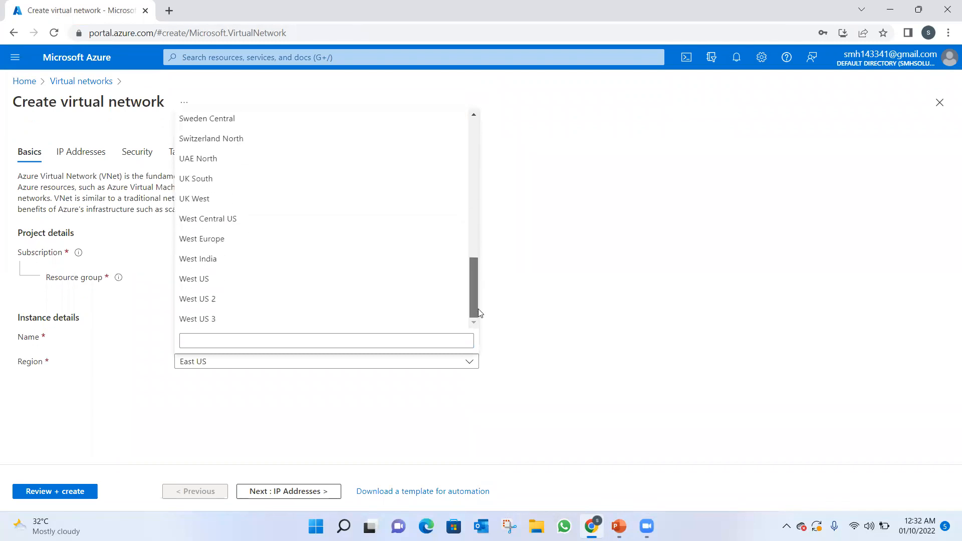
left_click(216, 239)
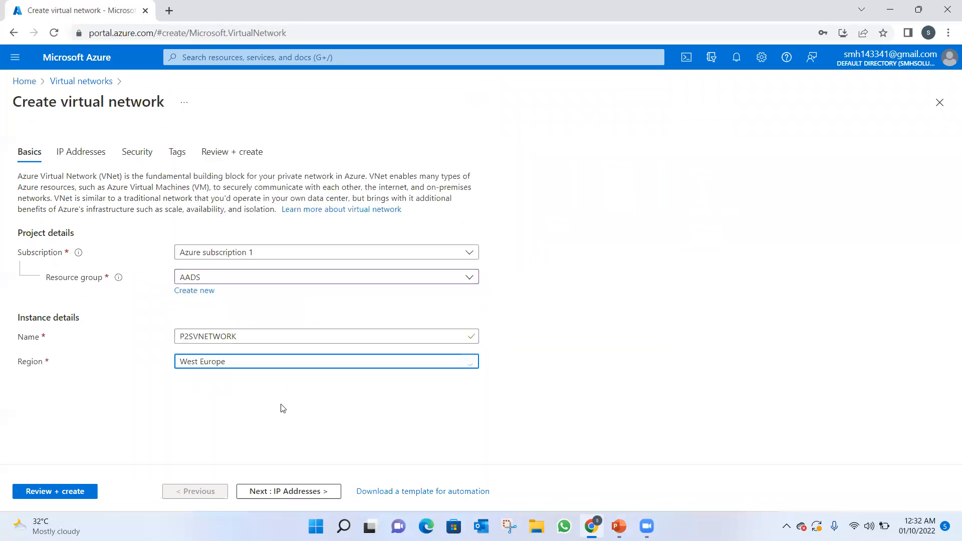
Rename the default subnet in the IP address settings as P2SSUBNET and save it.
left_click(279, 491)
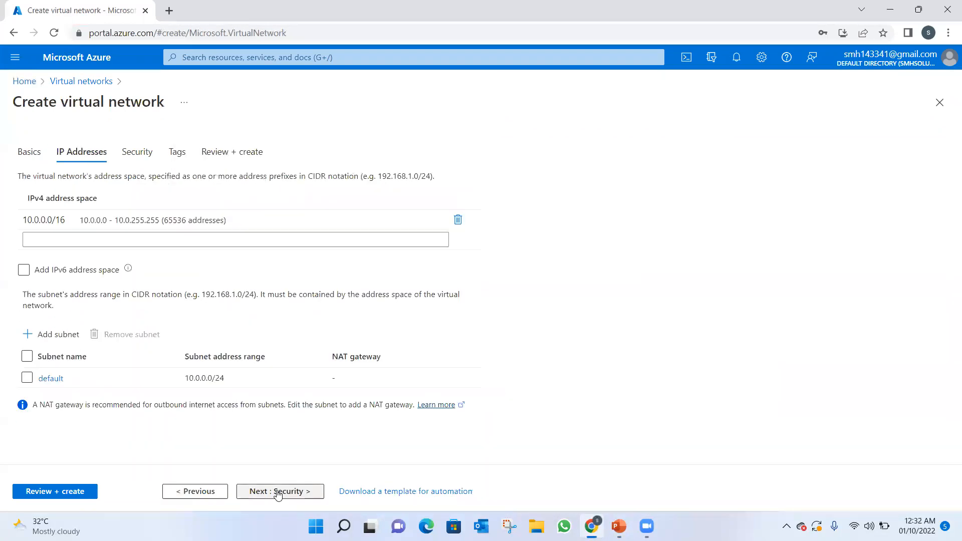
left_click(90, 220)
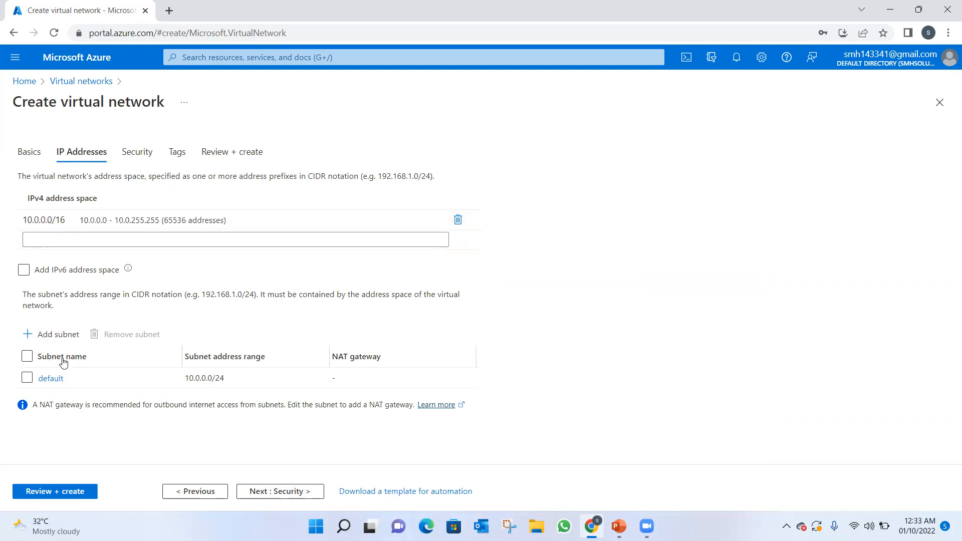
left_click(49, 378)
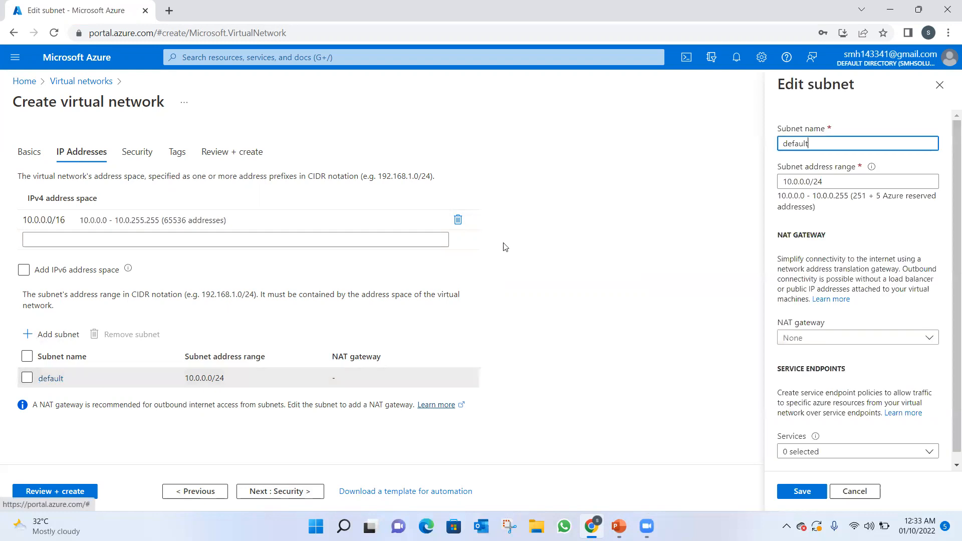
key("BackSpace")
key("BackSpace")
key("BackSpace")
key("BackSpace")
key("BackSpace")
key("BackSpace")
key("BackSpace")
type("P2SSUBNET")
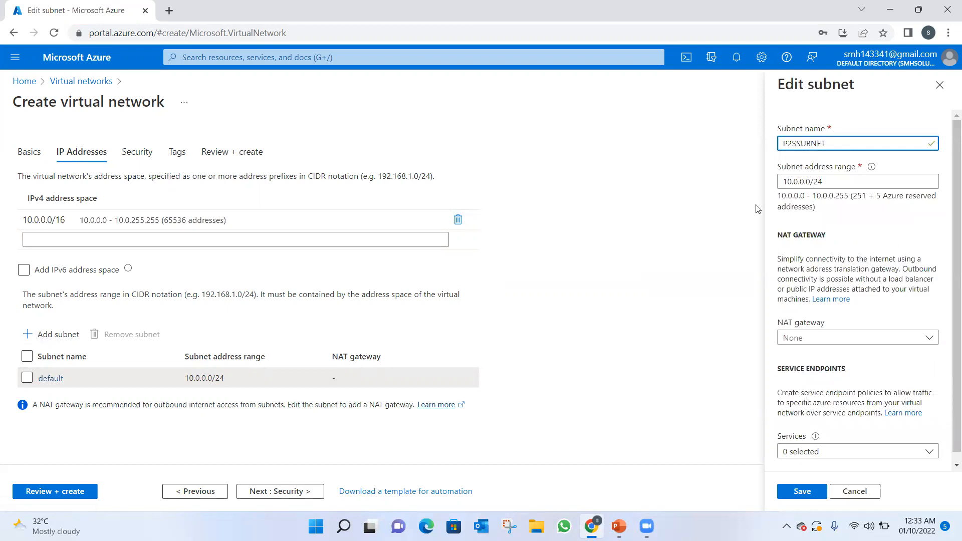
left_click(839, 183)
left_click(807, 492)
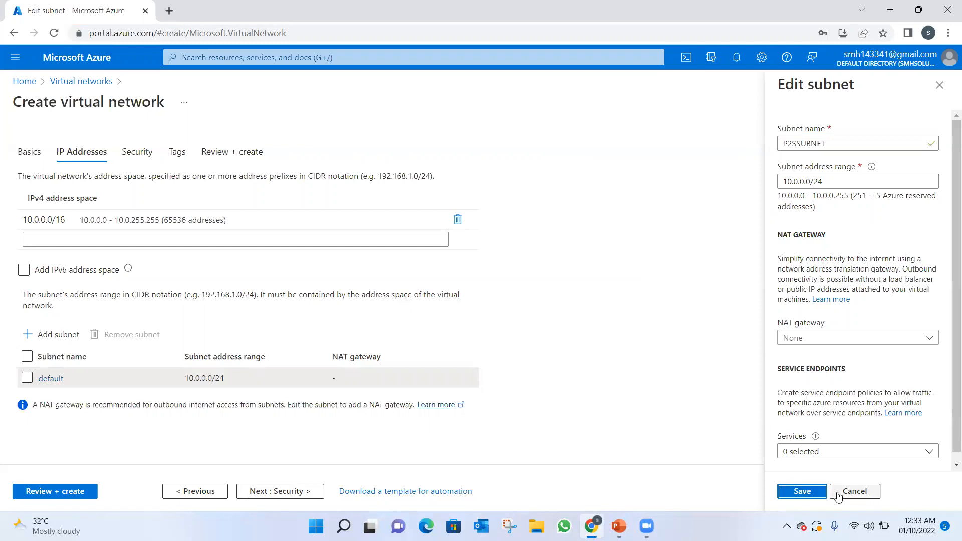
left_click(789, 497)
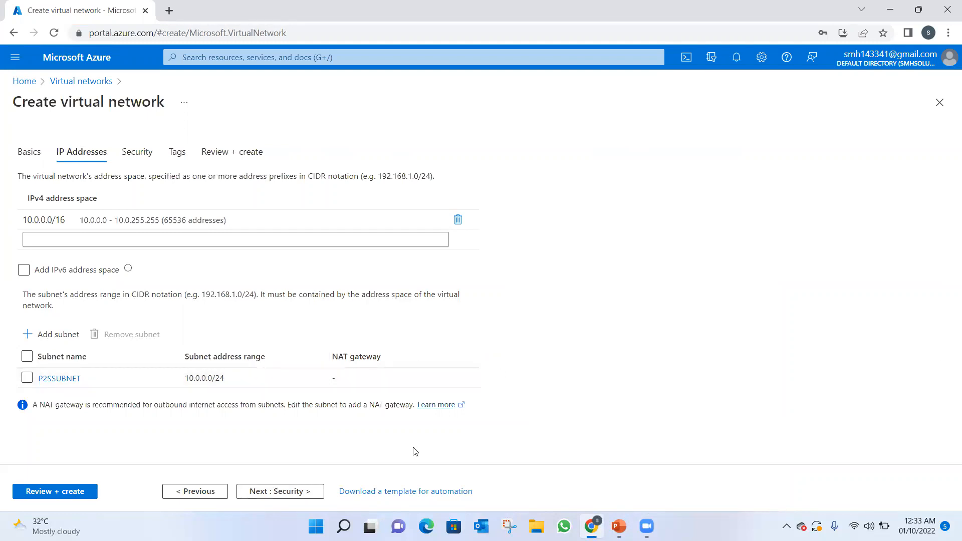
Keep the default security and tag settings, and create the virtual network after validation.
left_click(278, 493)
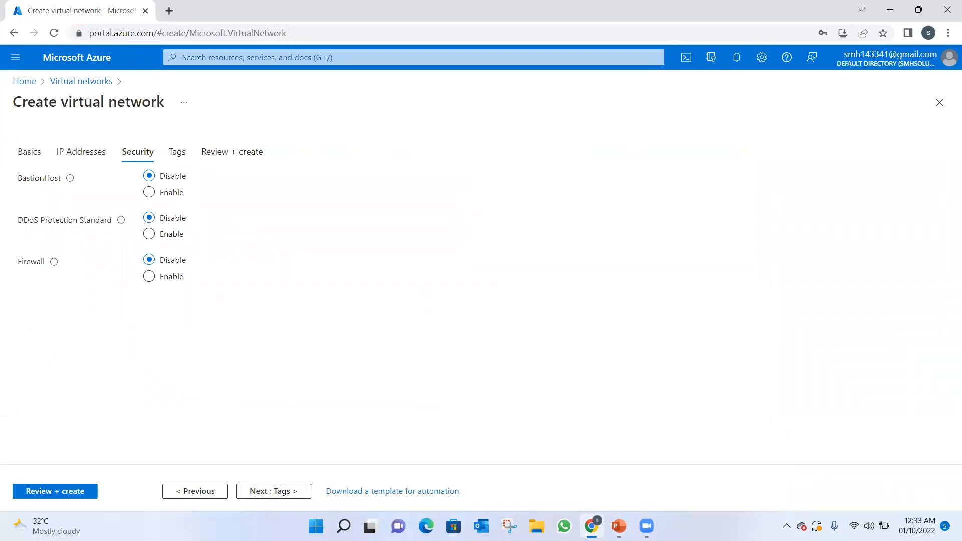
left_click(267, 493)
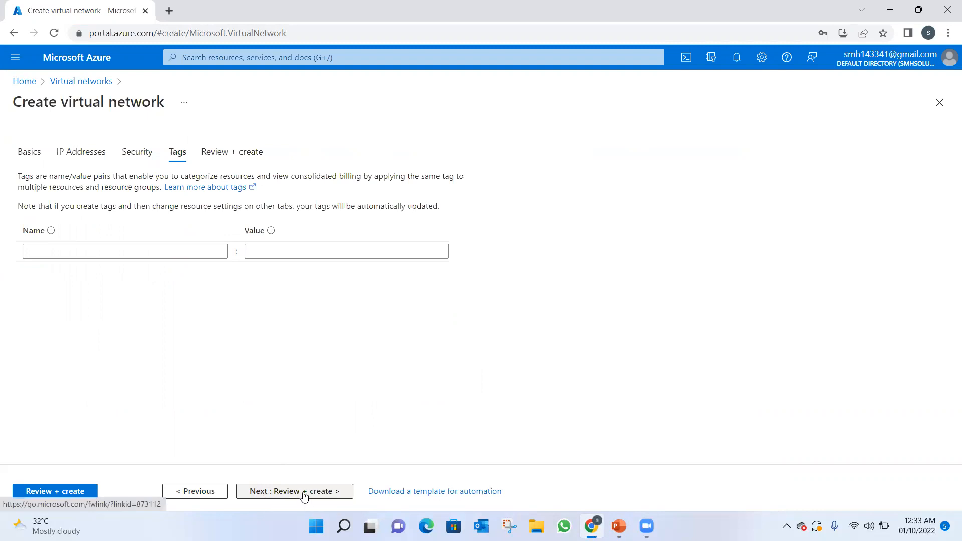
left_click(303, 493)
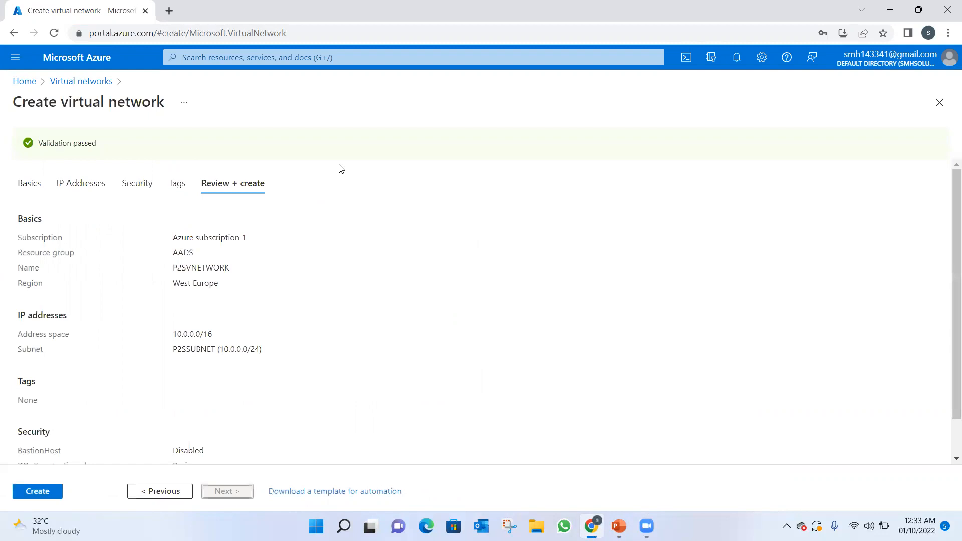
left_click(38, 492)
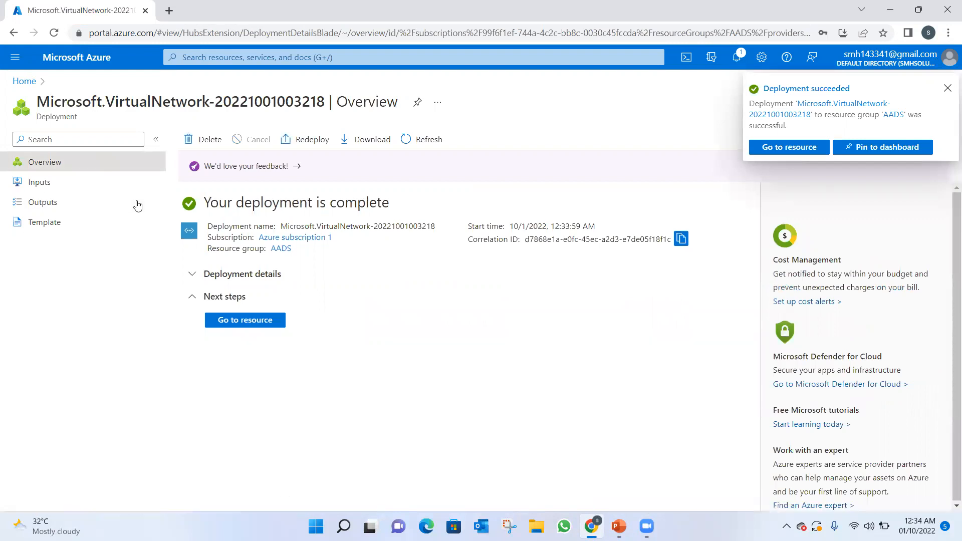
View the deployed virtual network's overview and check the Point-to-Site VPN steps slide in PowerPoint.
left_click(236, 320)
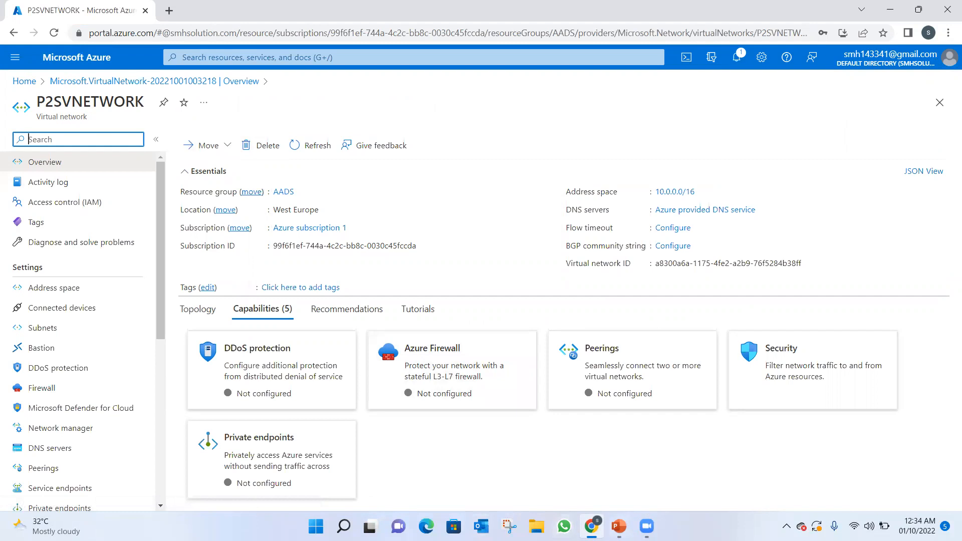
left_click(618, 526)
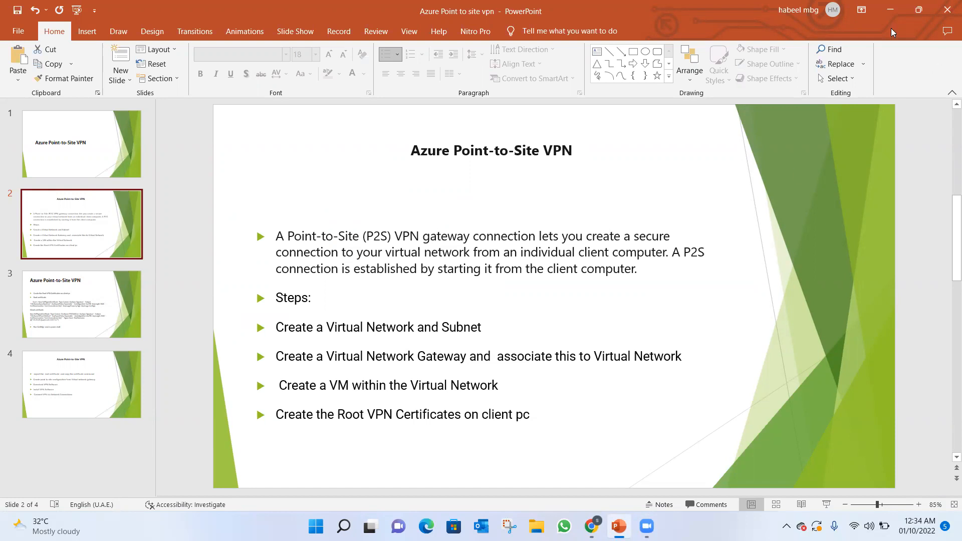
left_click(891, 11)
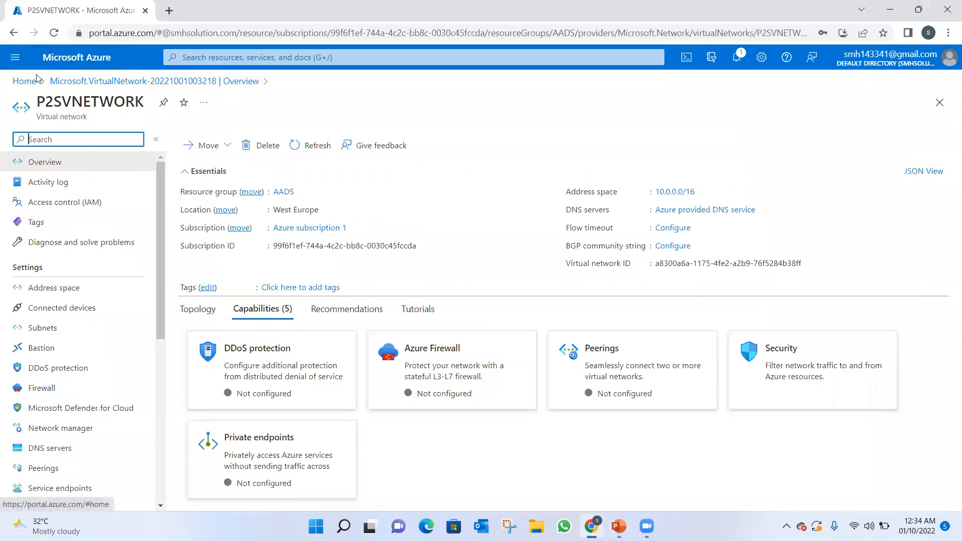
Go to the Virtual network gateways service from the portal home and start creating a new gateway.
left_click(31, 81)
left_click(274, 57)
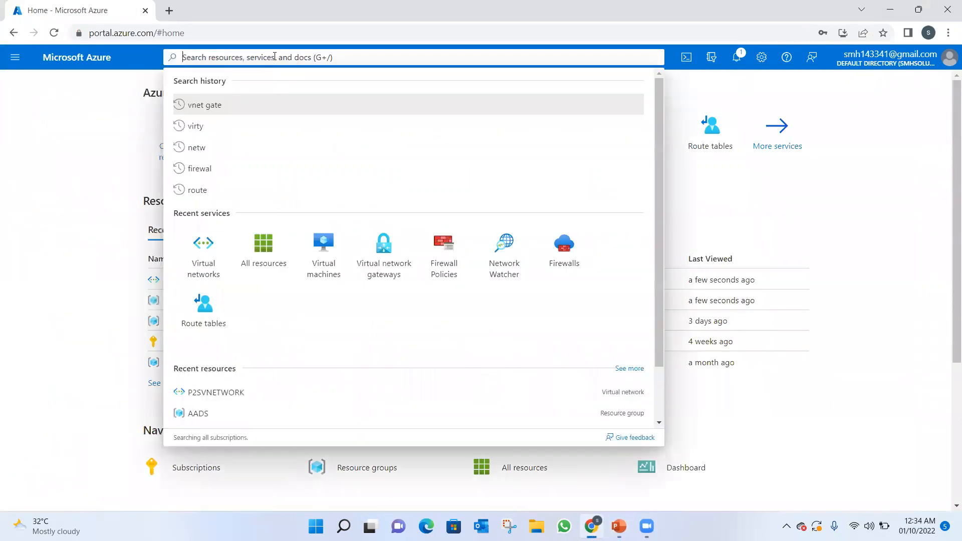
type("b")
key("BackSpace")
left_click(388, 254)
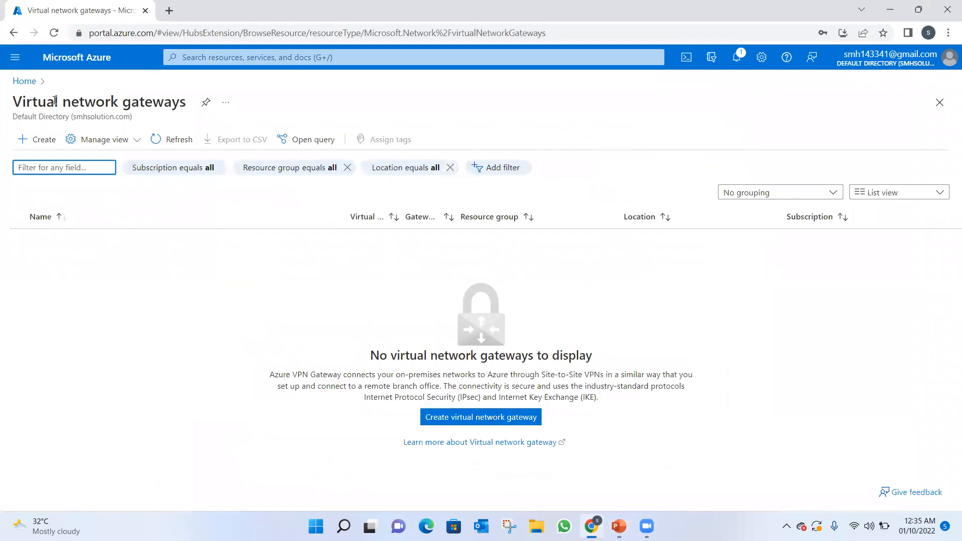
left_click(520, 421)
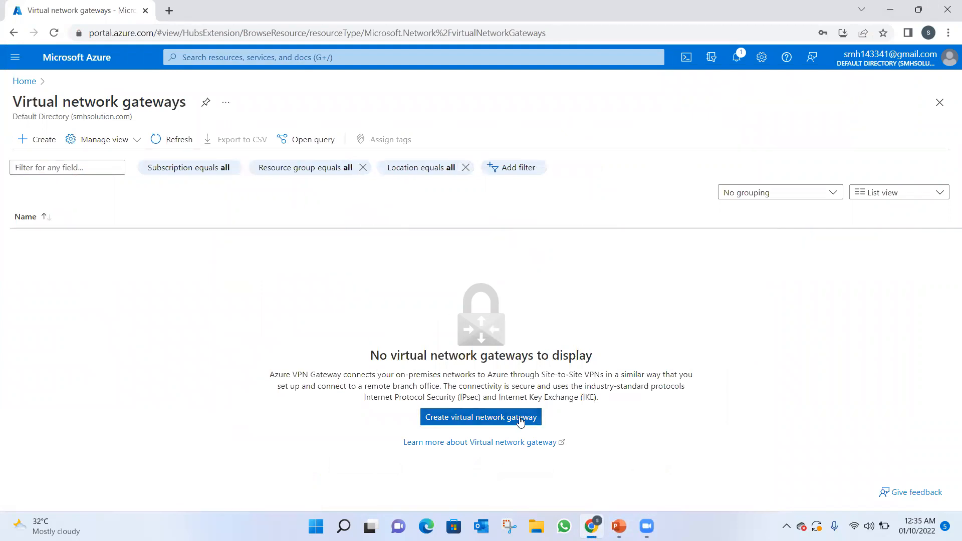
left_click(520, 419)
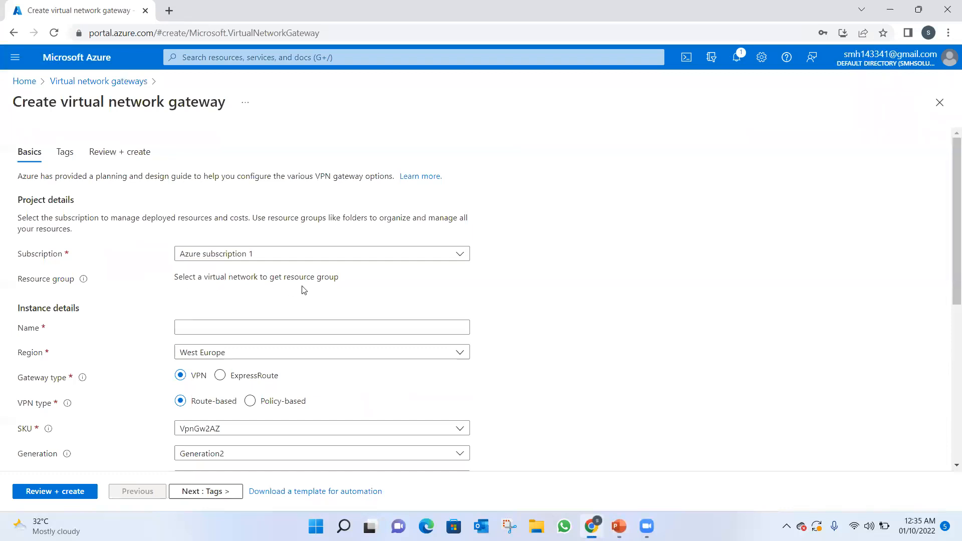
Name the virtual network gateway P2SVNETGATEWAY.
left_click(299, 326)
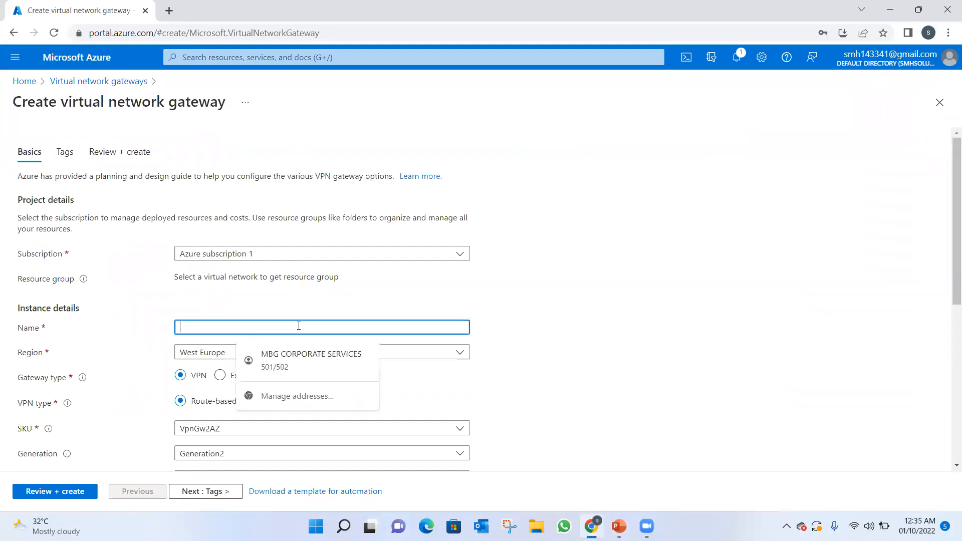
type("PWS")
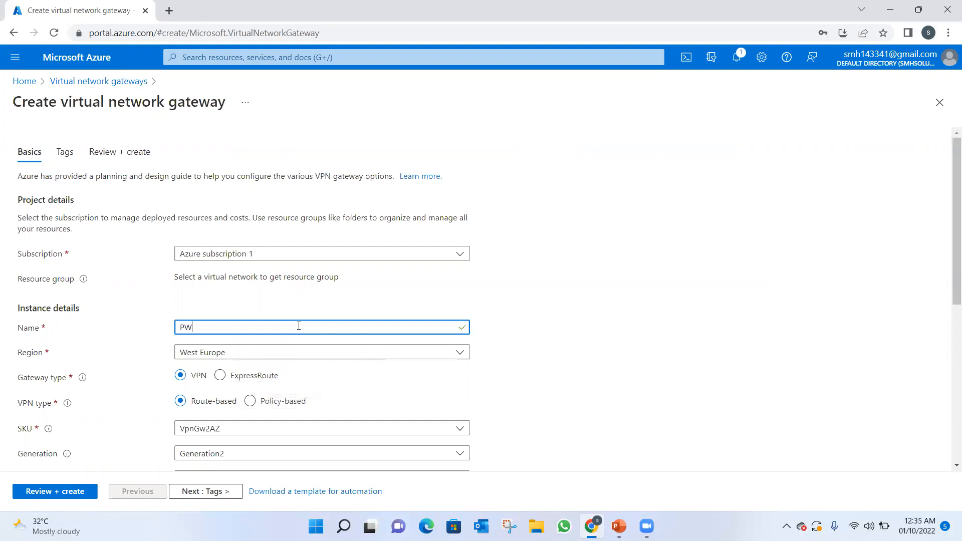
key("BackSpace")
key("BackSpace")
type("2SVNRET")
key("BackSpace")
key("BackSpace")
type("ETGATEWAY")
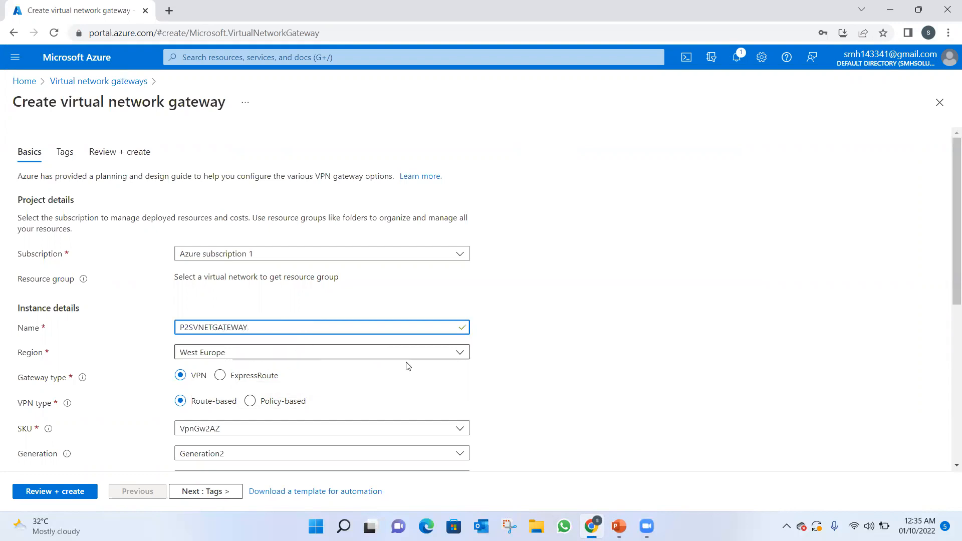
Keep the gateway SKU as VpnGw2AZ and associate the gateway with virtual network P2SVNETWORK.
left_click_drag(948, 282, 947, 358)
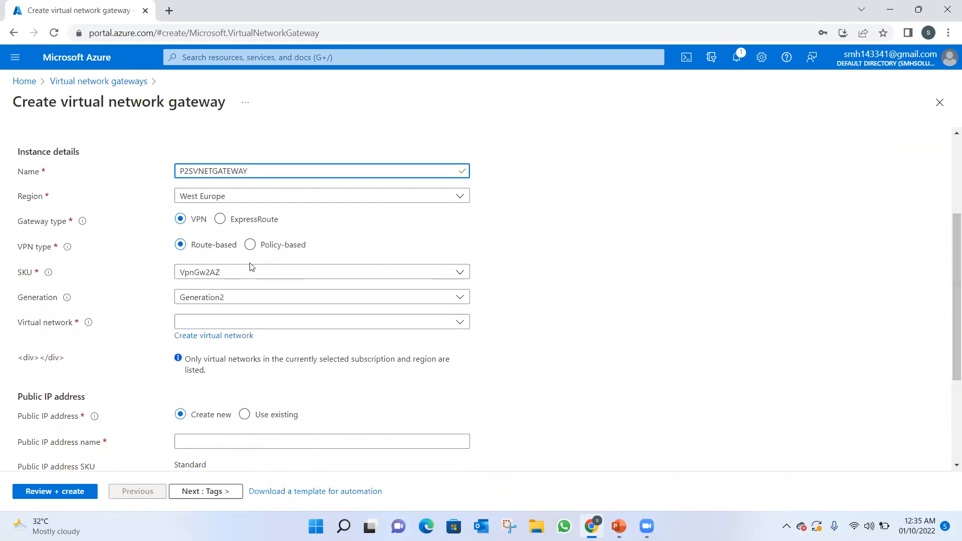
left_click(349, 278)
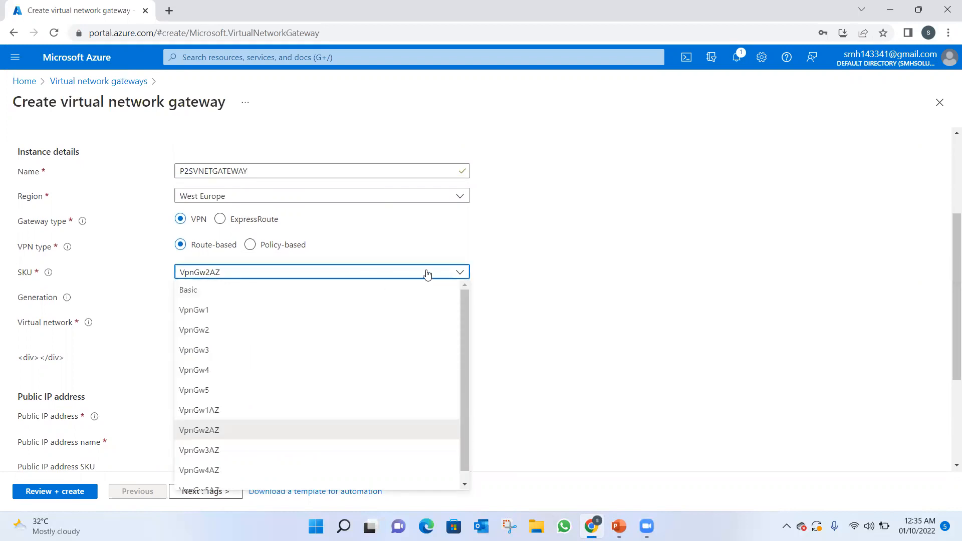
left_click(608, 266)
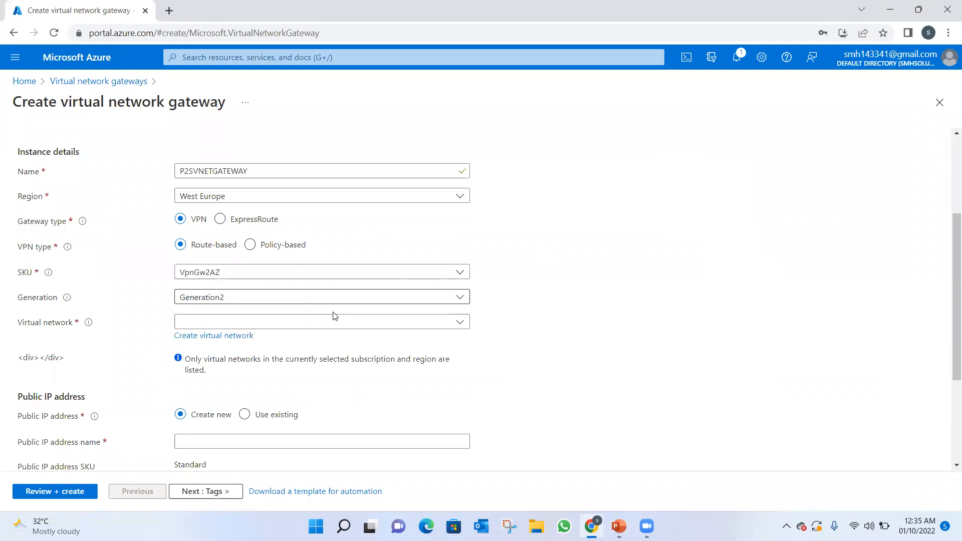
left_click(337, 324)
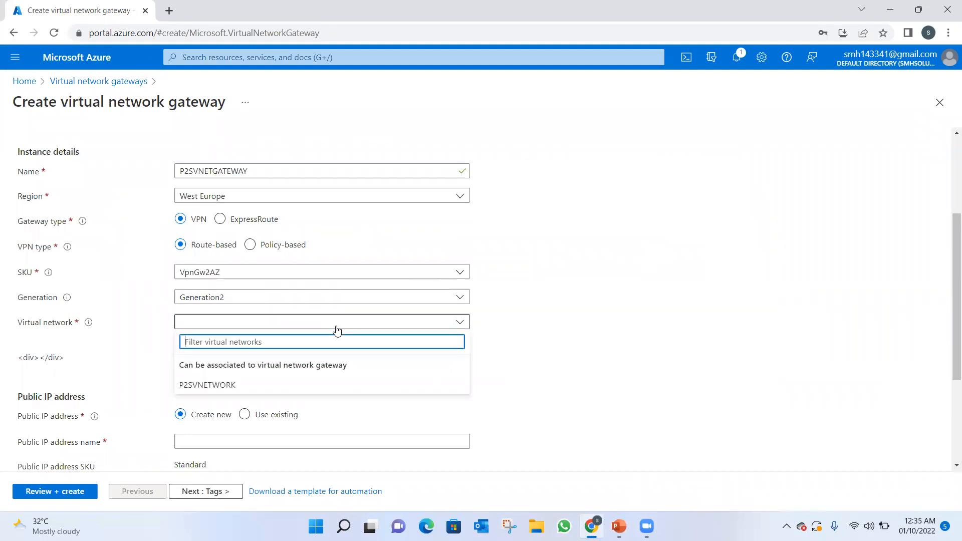
left_click(230, 385)
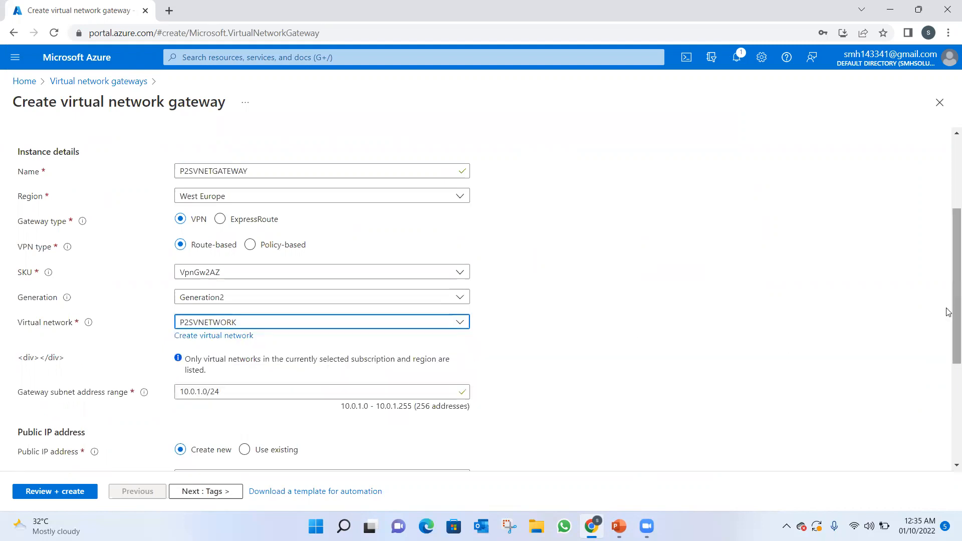
Create a new public IP address named P2SPUBLICIPVNG for the gateway and place it in availability zone 2.
left_click_drag(948, 308, 947, 359)
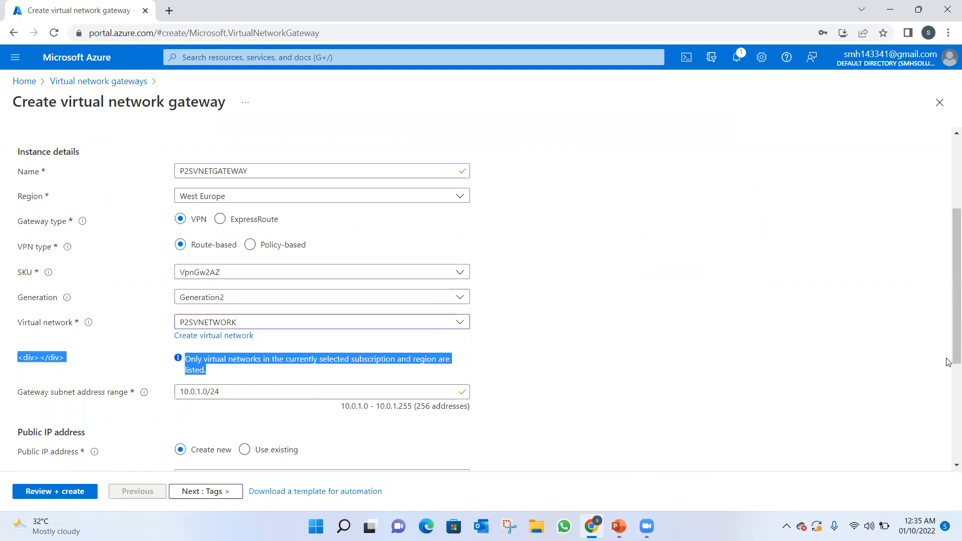
left_click(736, 391)
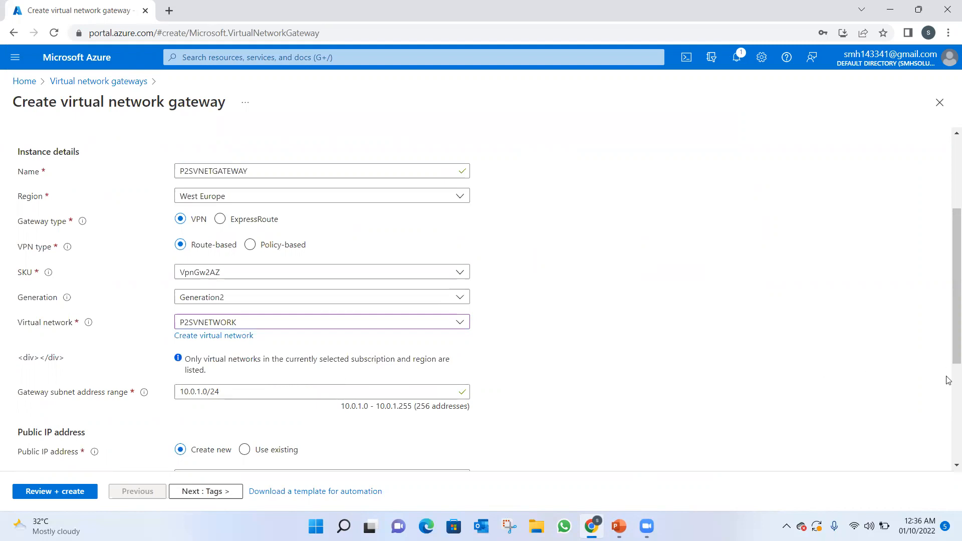
left_click_drag(947, 348, 948, 446)
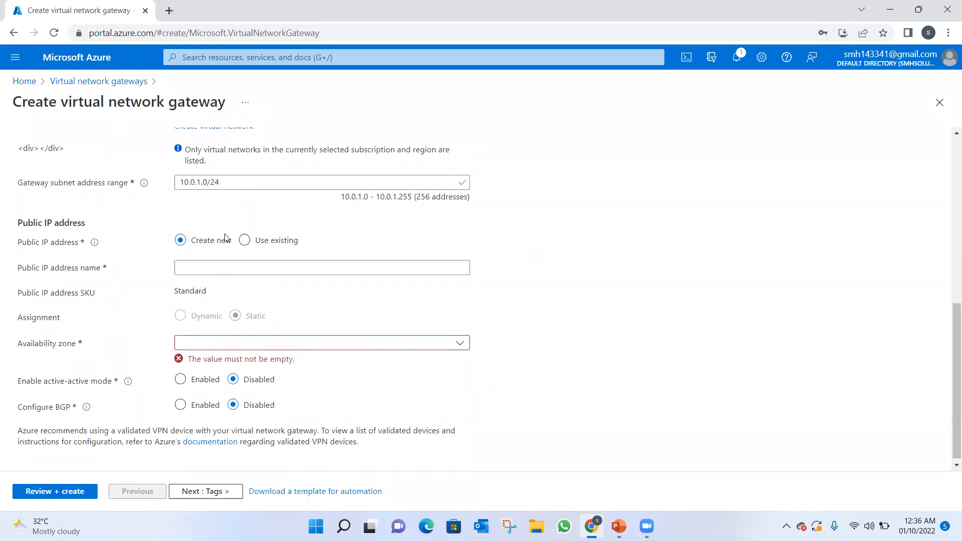
left_click(198, 271)
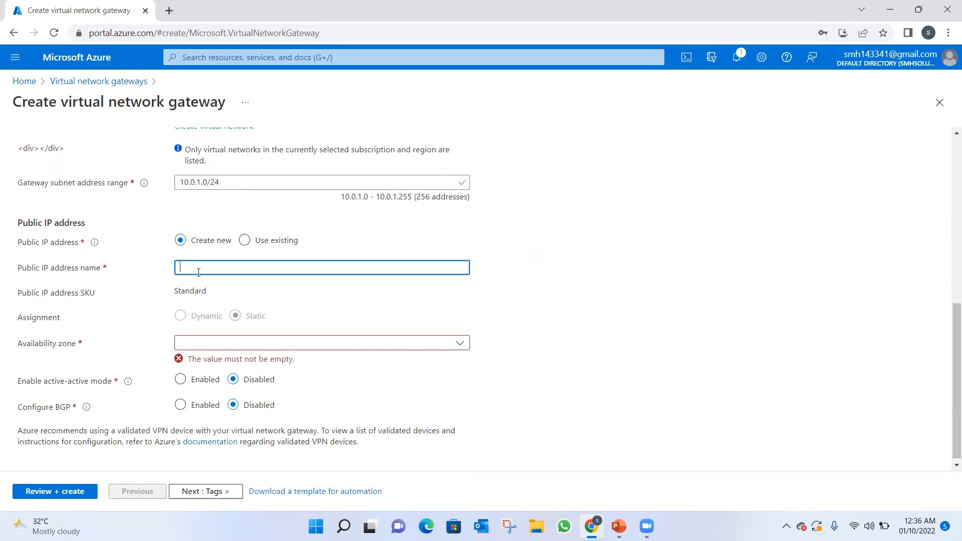
type("P2")
left_click(595, 302)
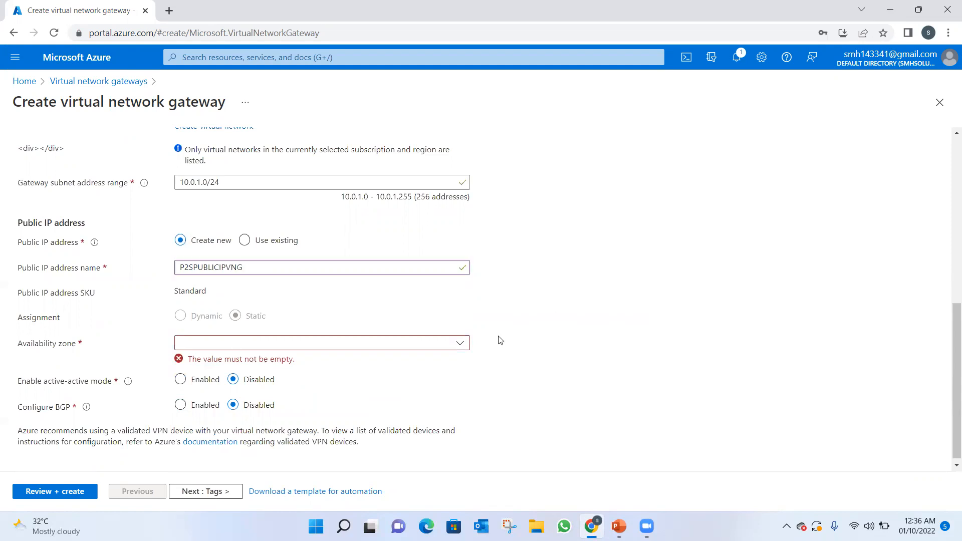
left_click(460, 346)
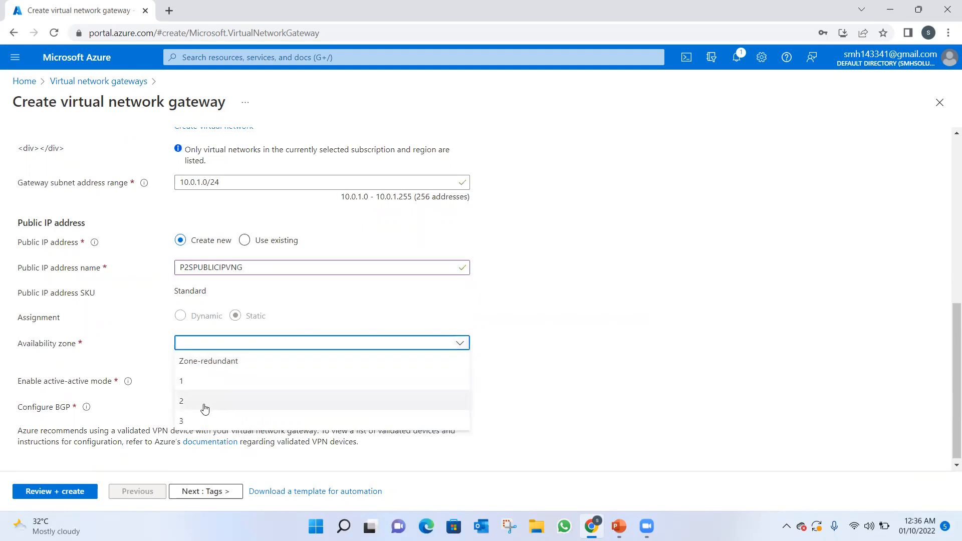
left_click(204, 405)
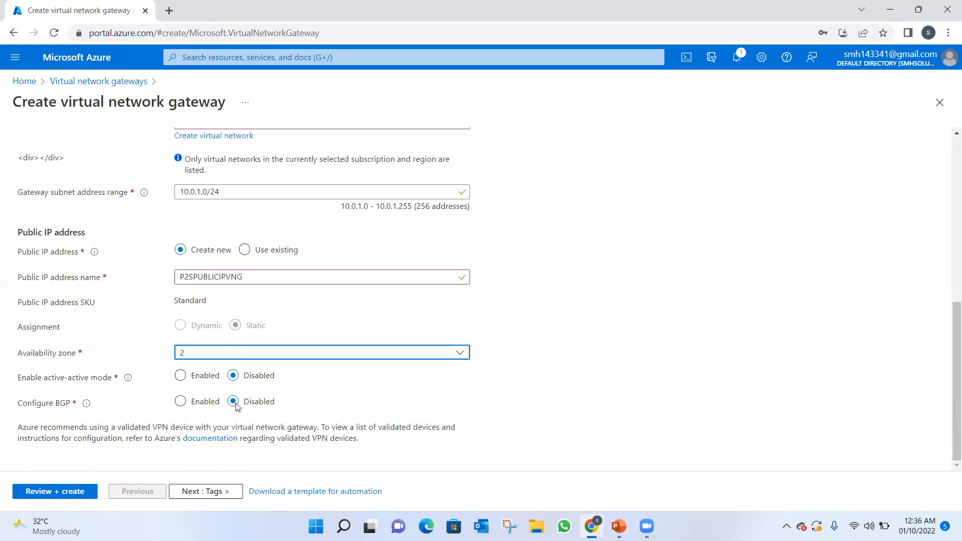
Leave the gateway's tags empty, review its configuration and create the virtual network gateway.
left_click(208, 492)
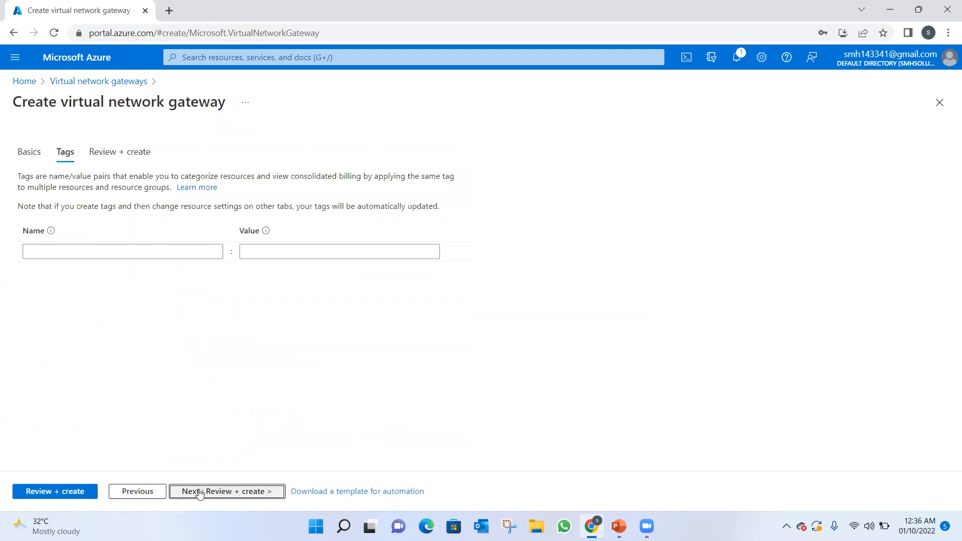
left_click(199, 492)
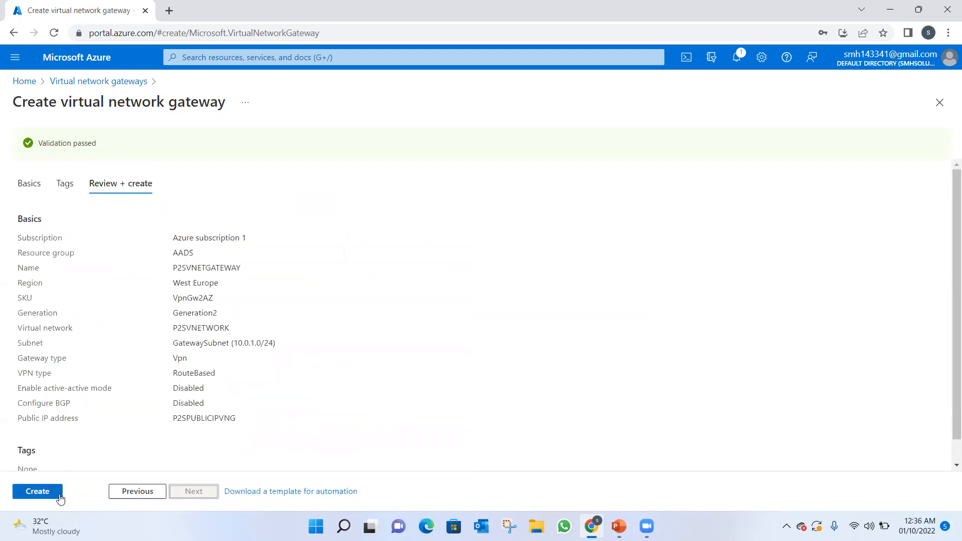
left_click(60, 497)
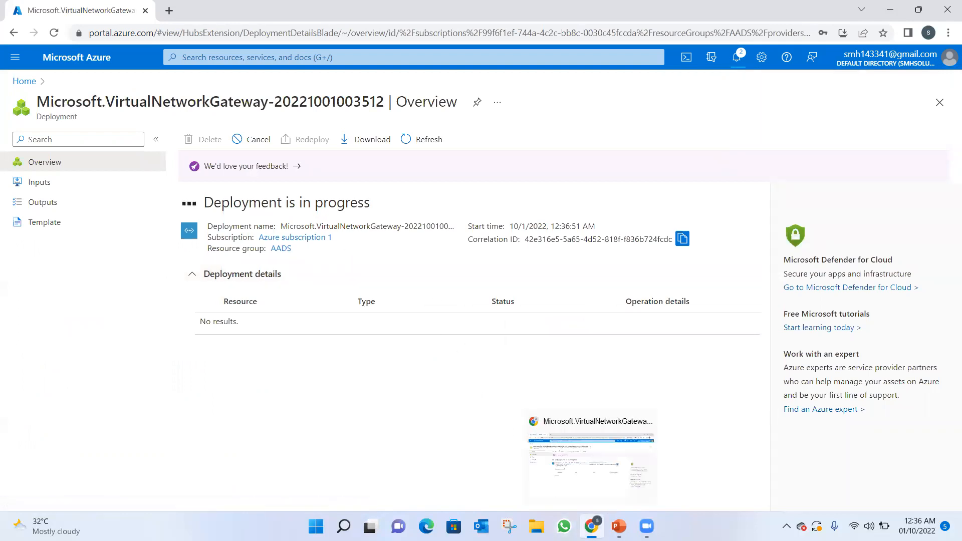
Check the Azure Point-to-Site VPN steps slide in PowerPoint and return to the gateway deployment in the Azure portal.
left_click(592, 526)
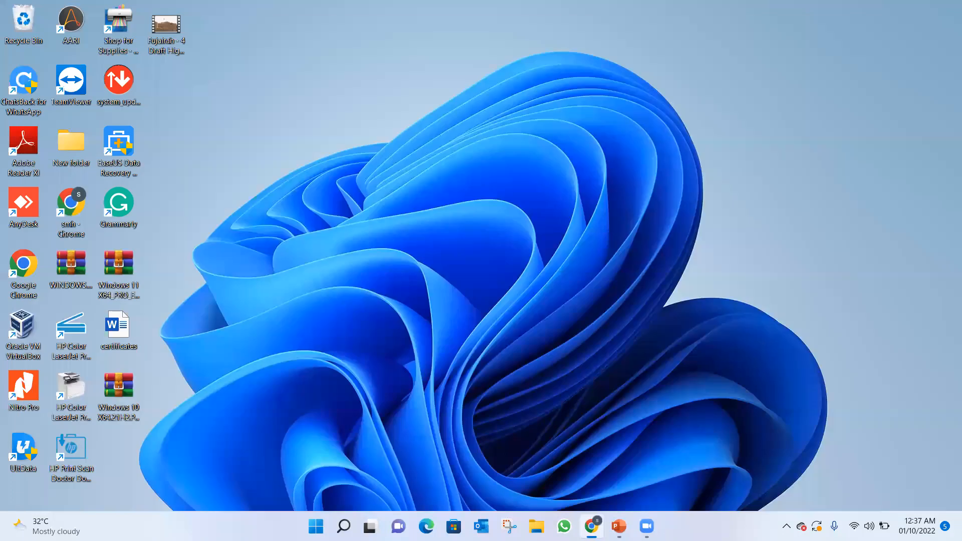
left_click(591, 526)
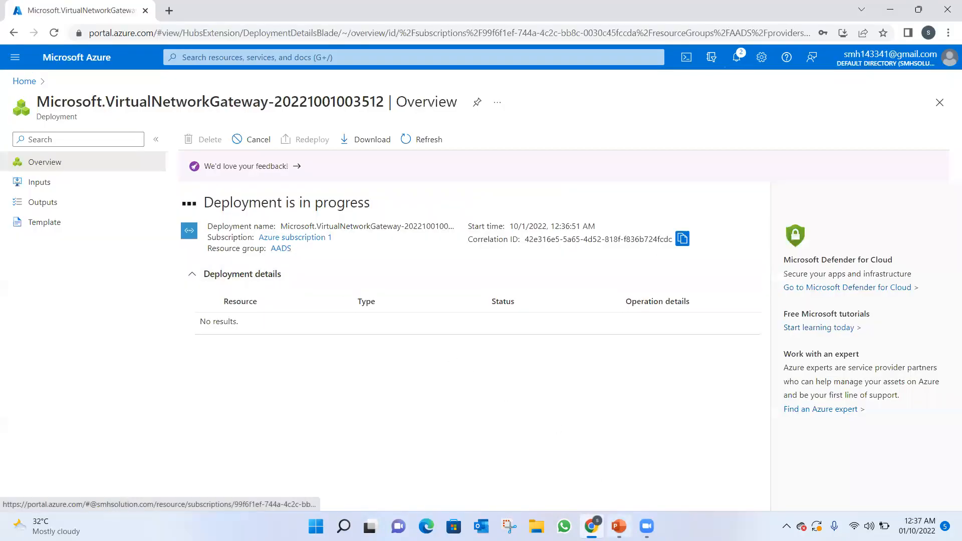
left_click(619, 526)
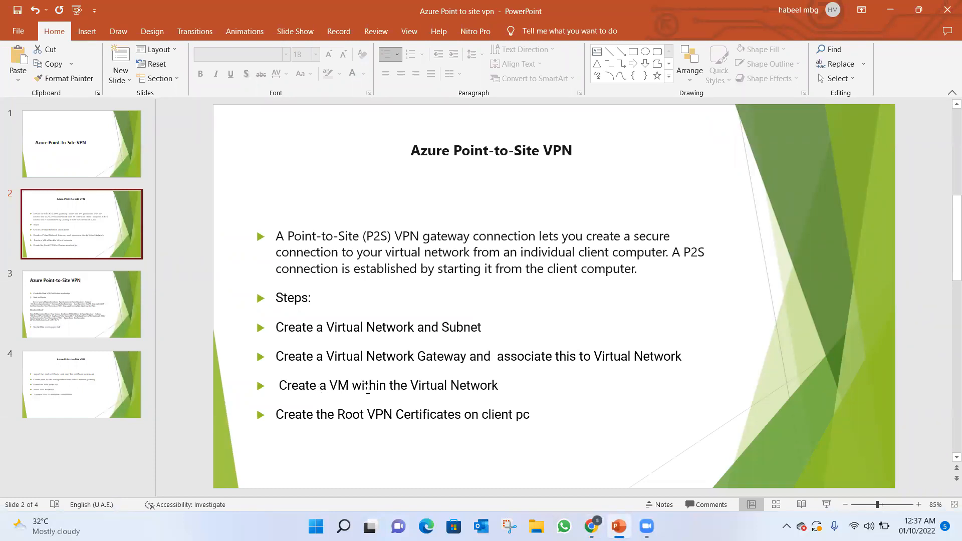
left_click(890, 9)
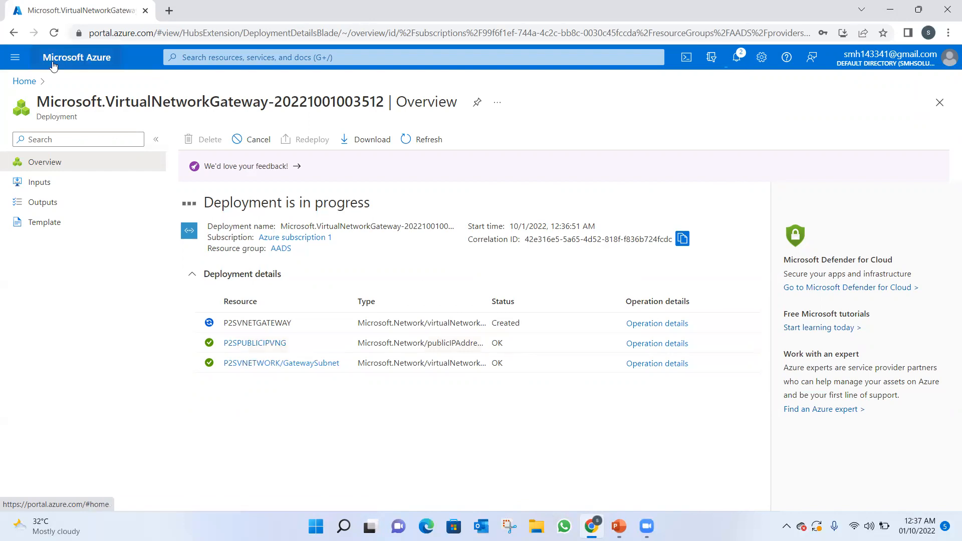
View the list of all resources in the directory and return to the portal home.
left_click(28, 82)
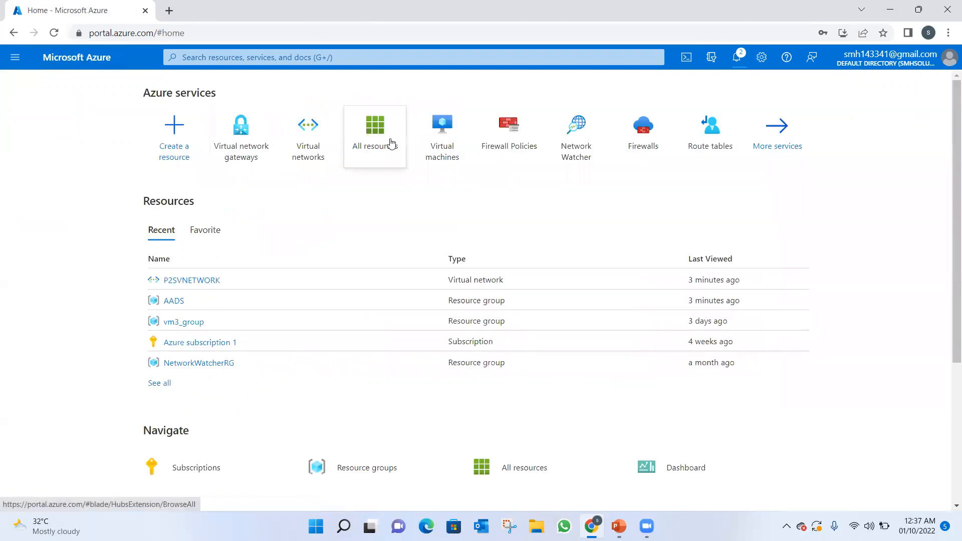
left_click(371, 136)
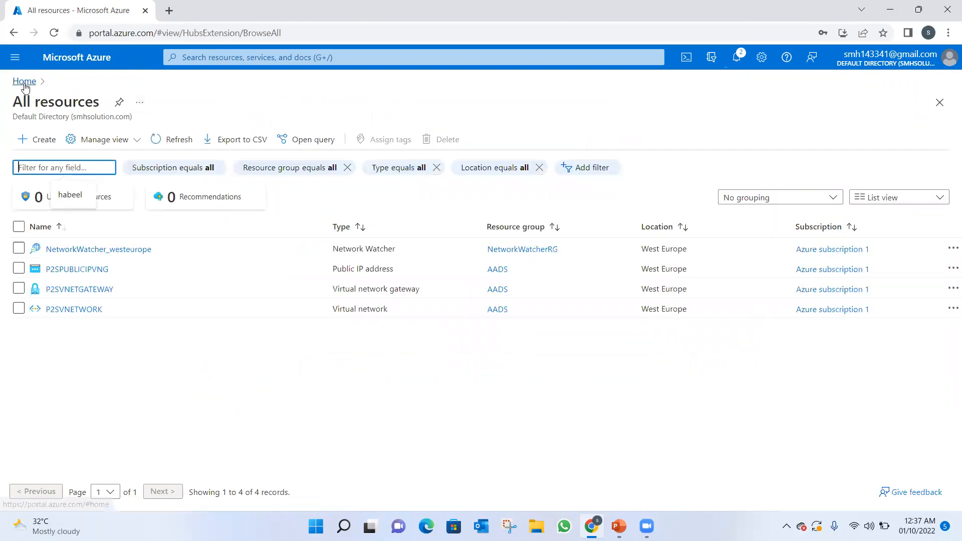
left_click(24, 82)
Go to the Virtual machines service and start creating a new Azure virtual machine.
left_click(279, 58)
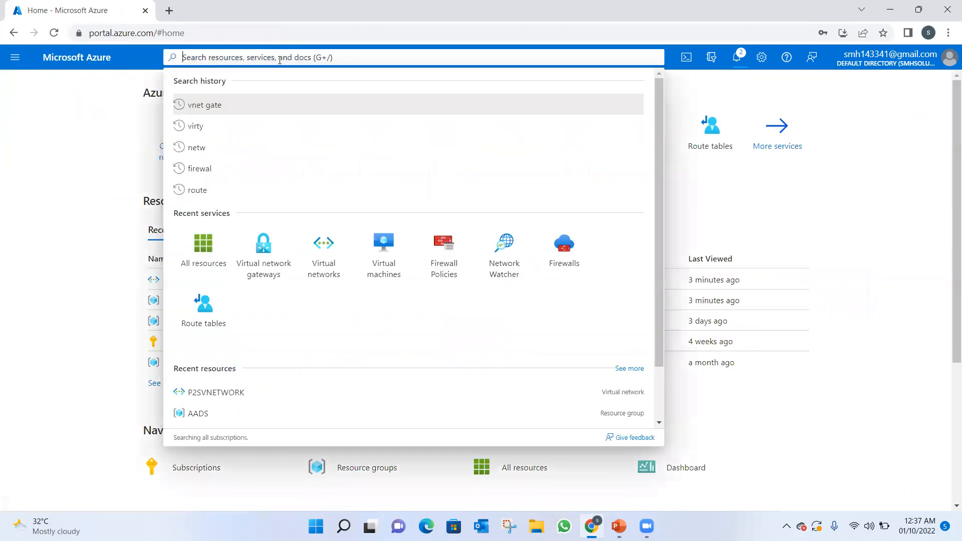
left_click(388, 262)
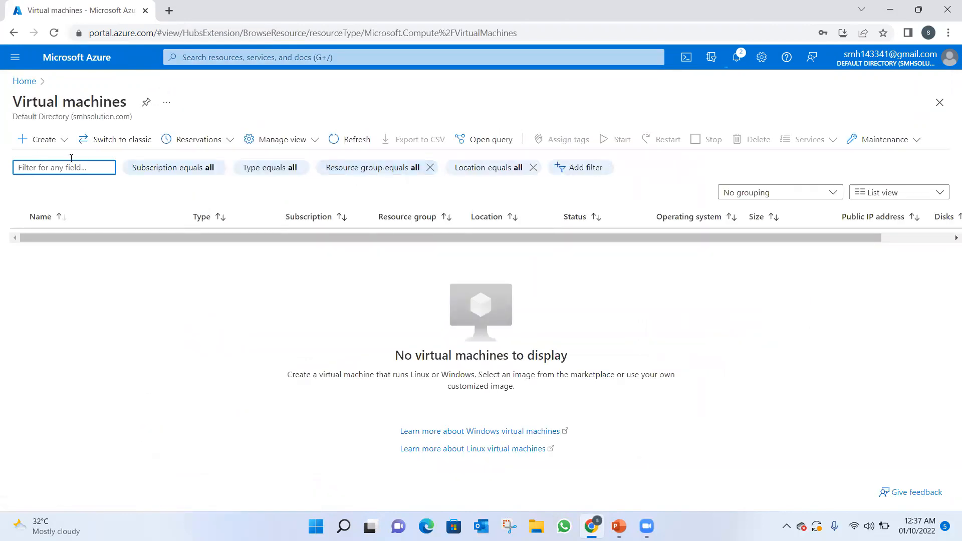
left_click(44, 144)
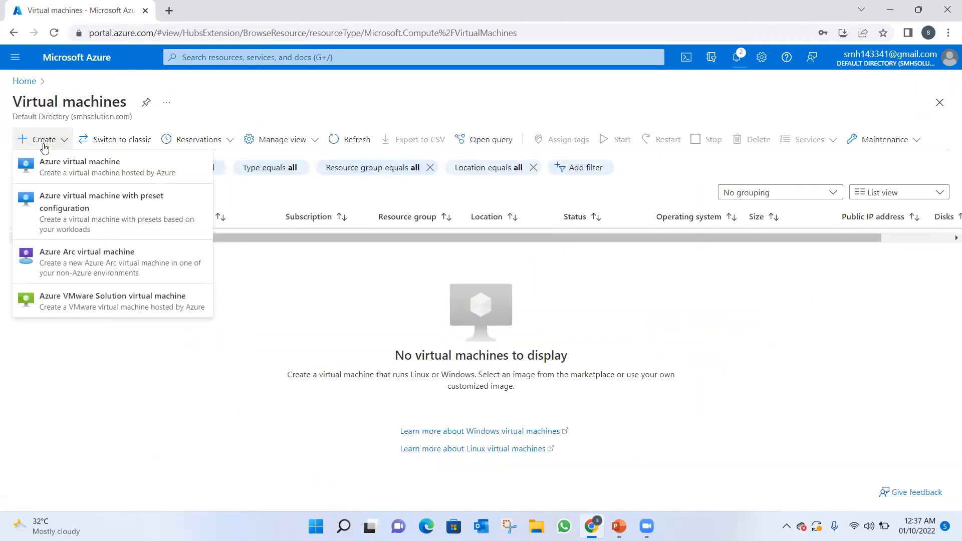
left_click(58, 163)
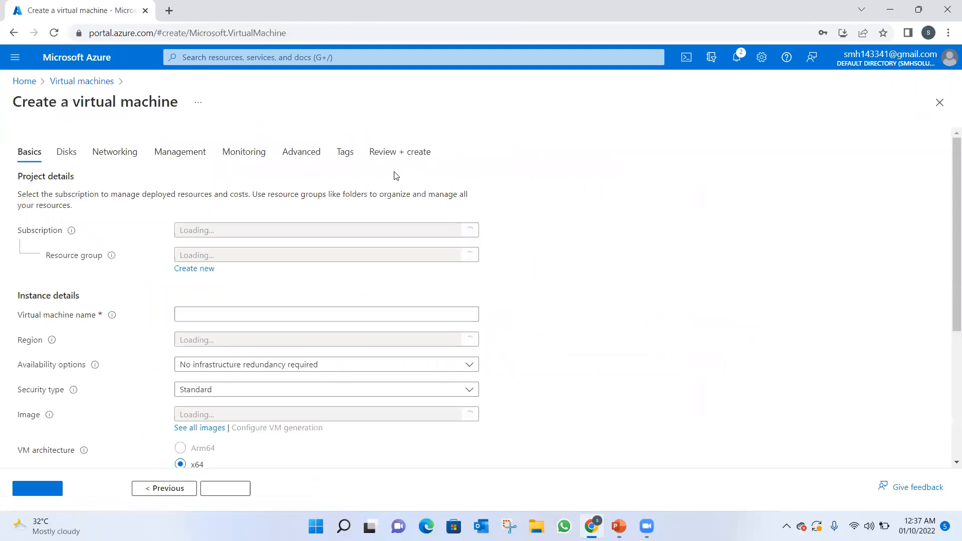
Assign the virtual machine to resource group AADS and name it P2SVM.
left_click(391, 306)
left_click(192, 344)
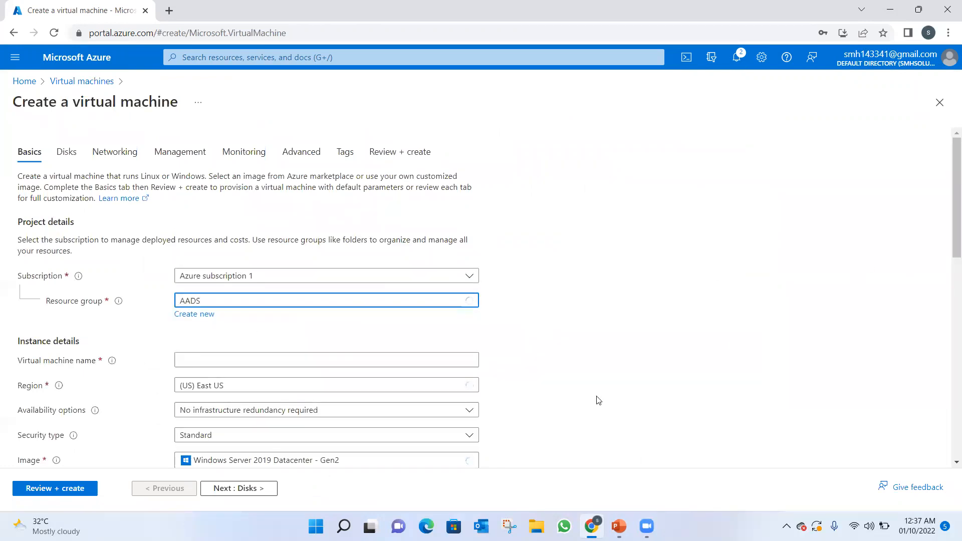
left_click(263, 356)
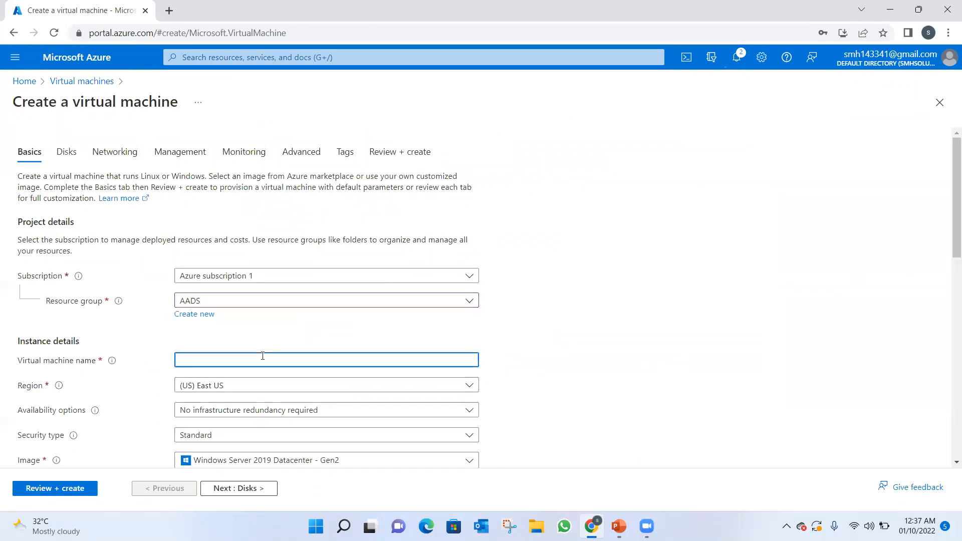
type("P2SVM")
Set the virtual machine's region to (Europe) West Europe and keep the Windows Server 2019 Datacenter - Gen2 image.
left_click(457, 386)
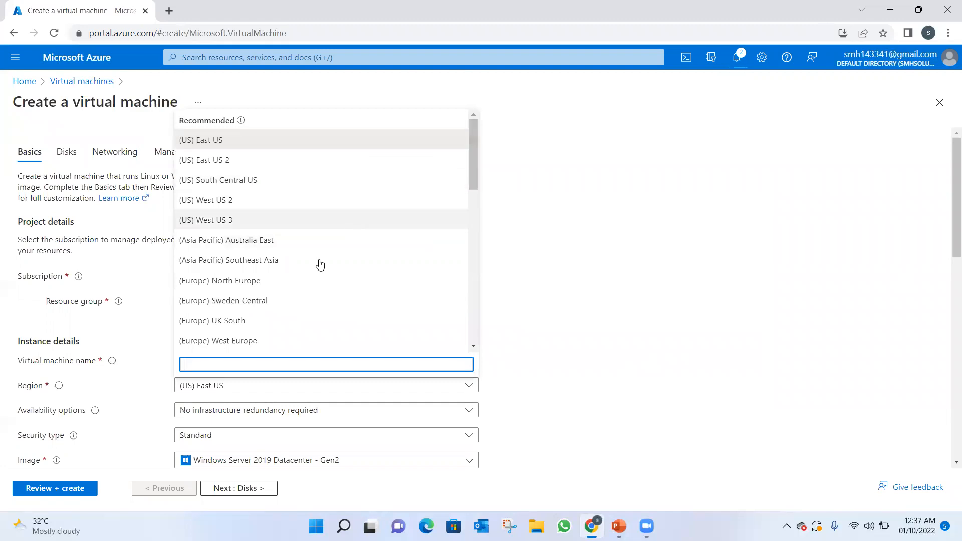
left_click(254, 341)
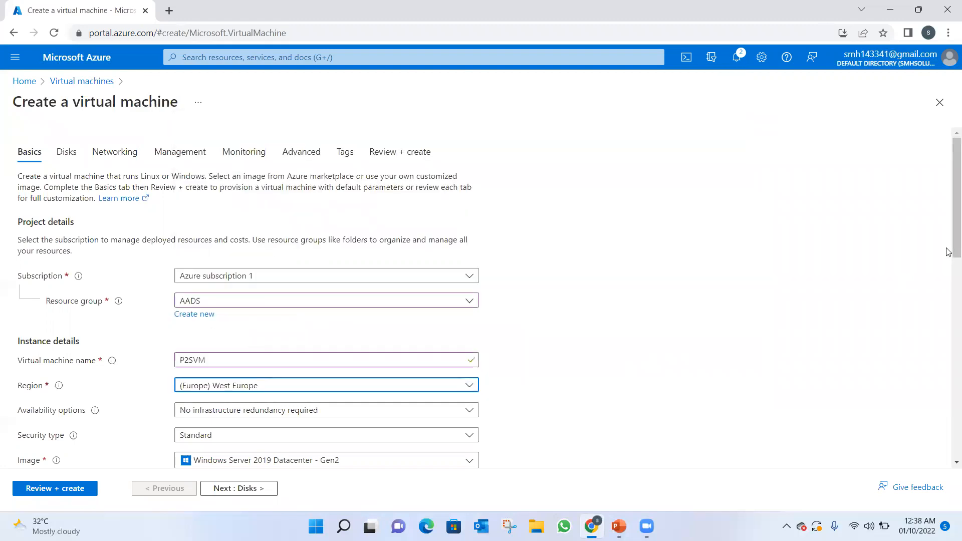
left_click_drag(949, 254, 947, 301)
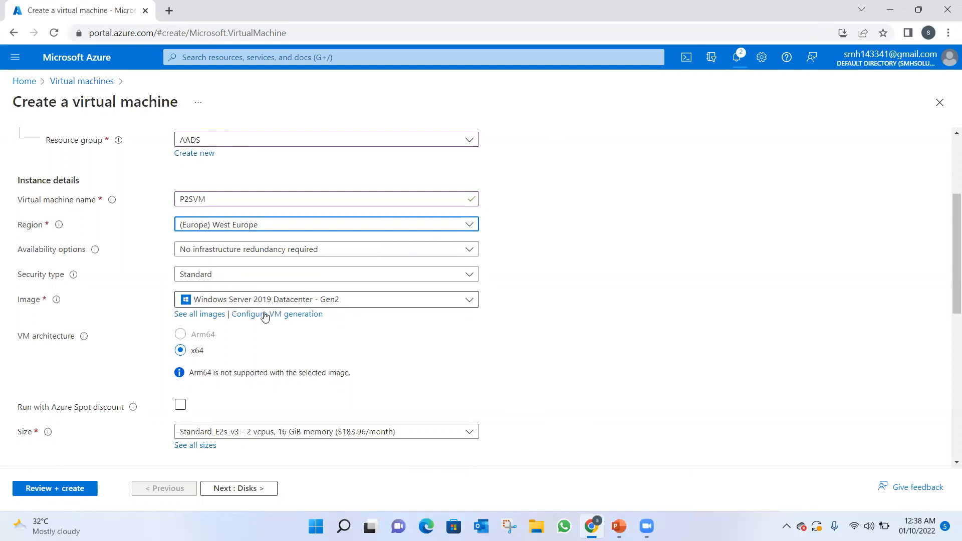
Fill in the administrator account's username, then enter and confirm the account password.
left_click_drag(948, 264, 947, 365)
left_click(221, 198)
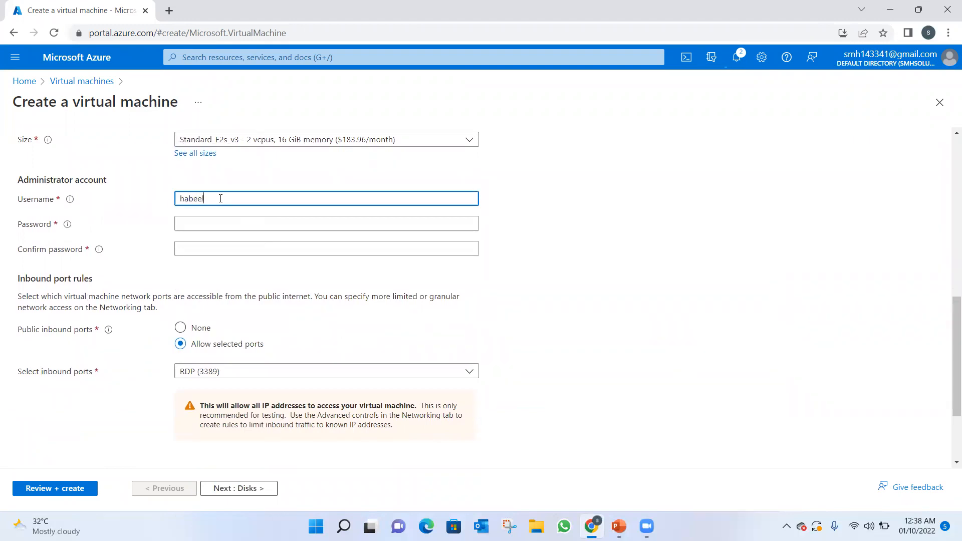
left_click(203, 224)
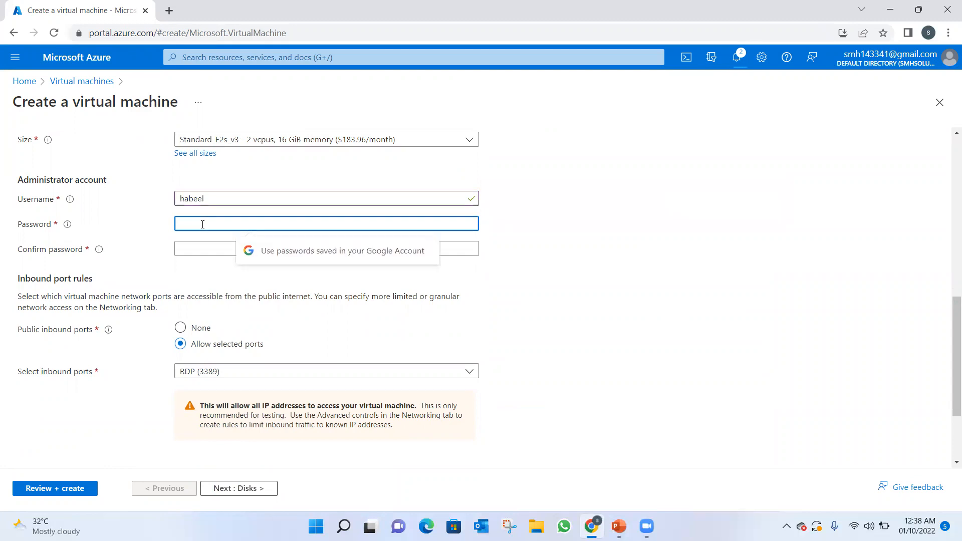
type("•")
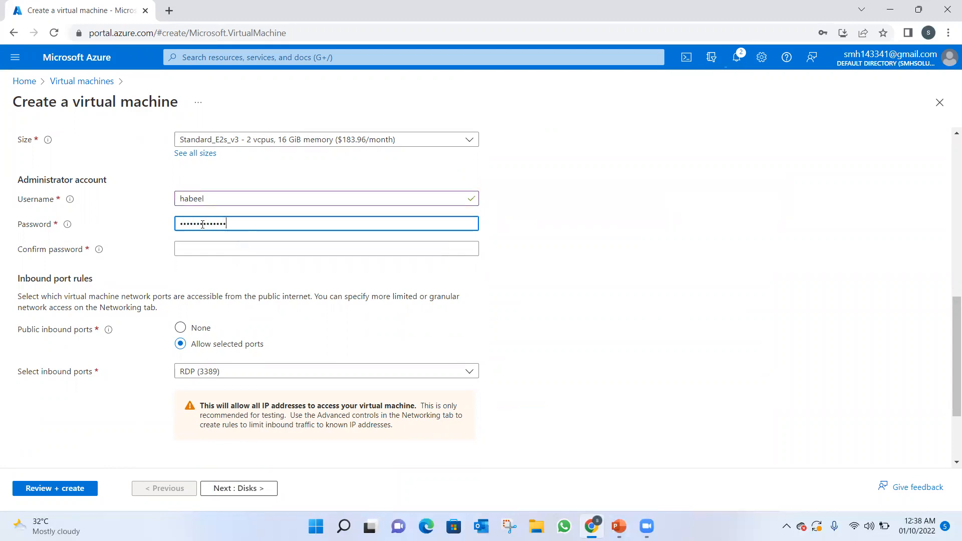
left_click(194, 250)
type("•••")
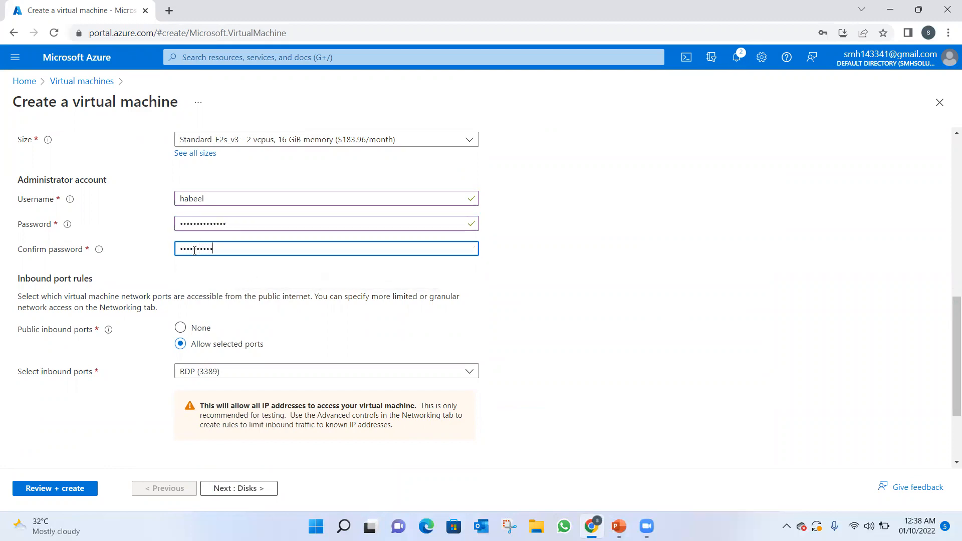
type("•••••••••••")
Keep the default options for disks, management, monitoring, advanced settings and tags, and proceed to the virtual machine's final review.
left_click_drag(956, 388, 956, 432)
left_click(226, 490)
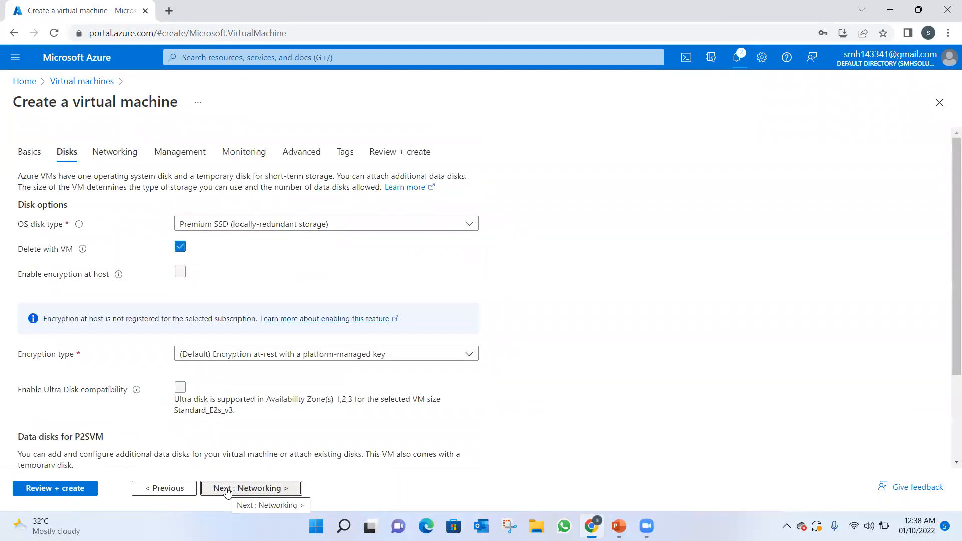
left_click(226, 489)
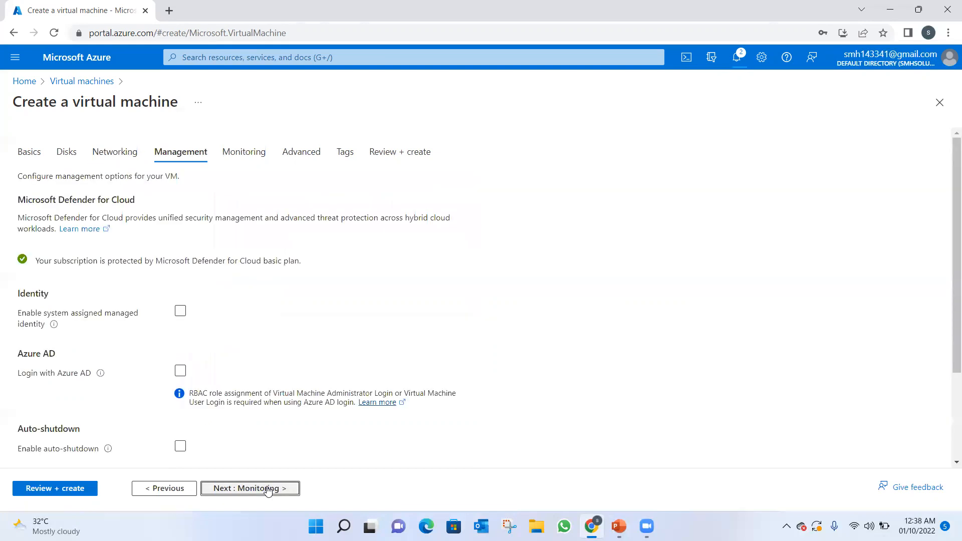
left_click(268, 488)
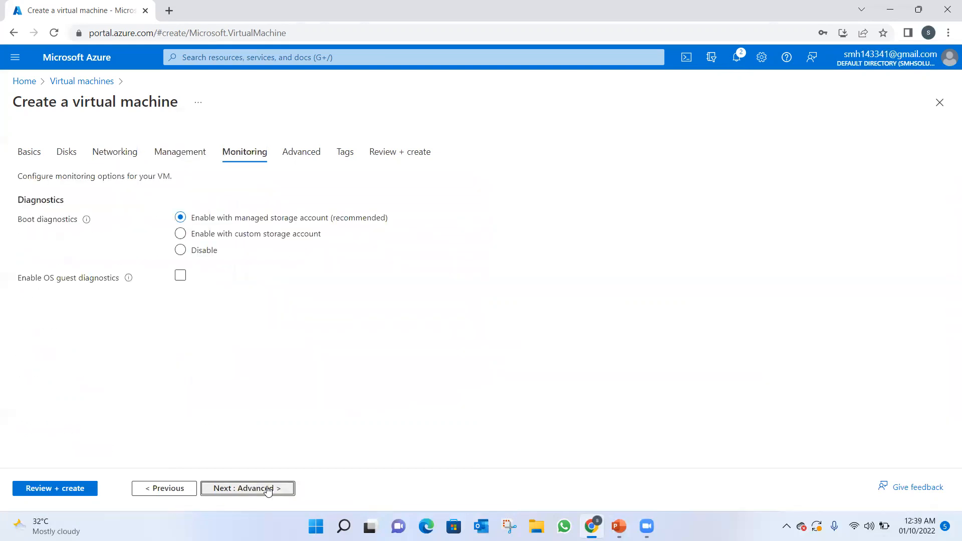
left_click(268, 488)
left_click(268, 488)
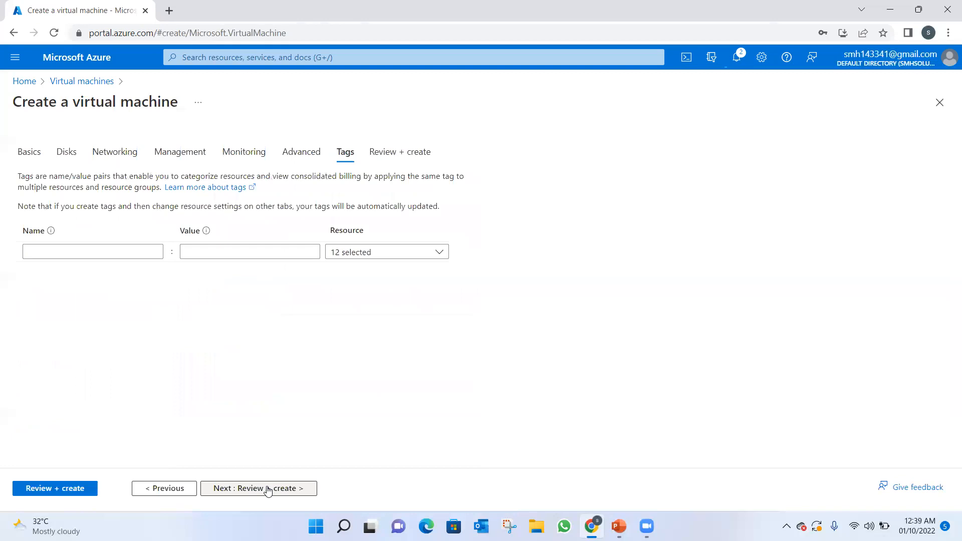
left_click(268, 488)
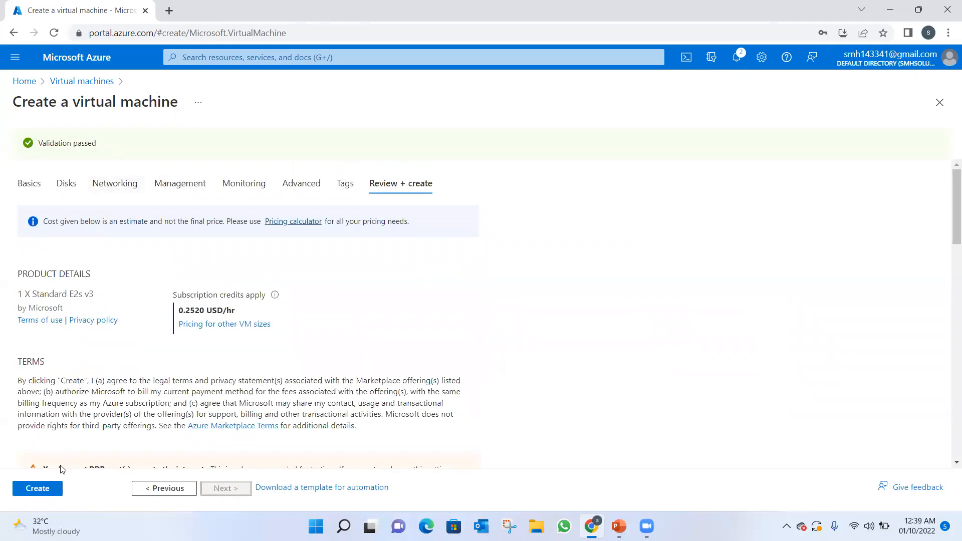
Create the P2SVM virtual machine and open the portal notifications to check the progress of its deployment.
left_click(44, 488)
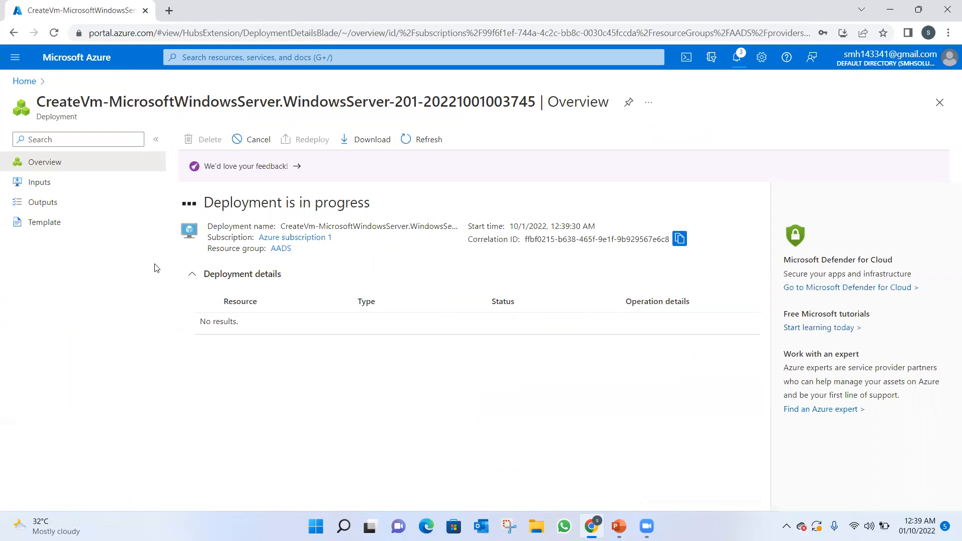
left_click(737, 59)
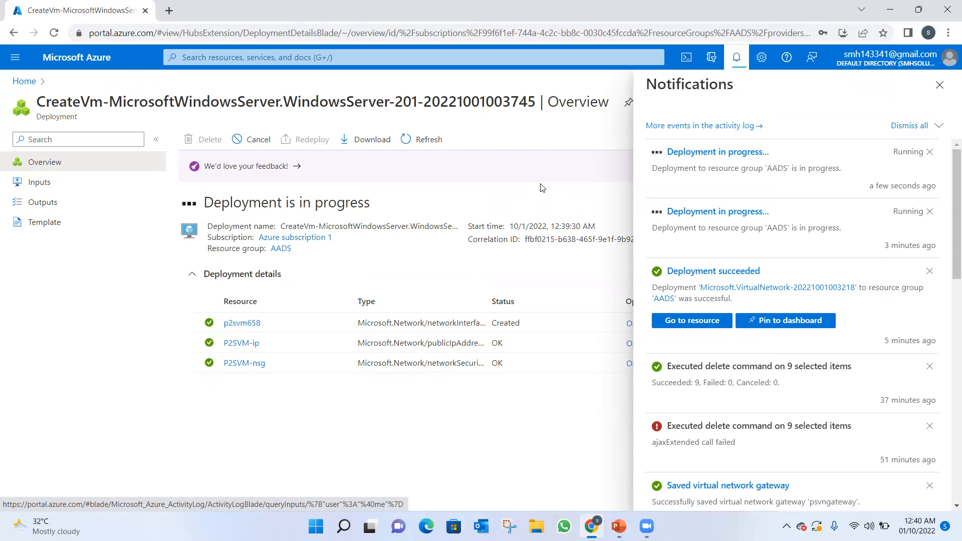
Switch to PowerPoint, review the certificate commands on slide 3, and return to the Azure portal in Chrome.
left_click(620, 526)
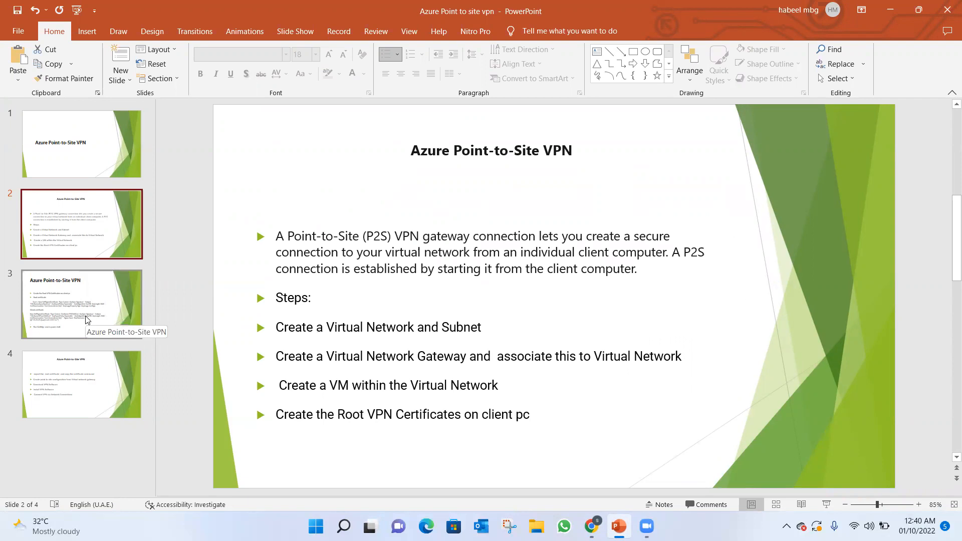
left_click(79, 307)
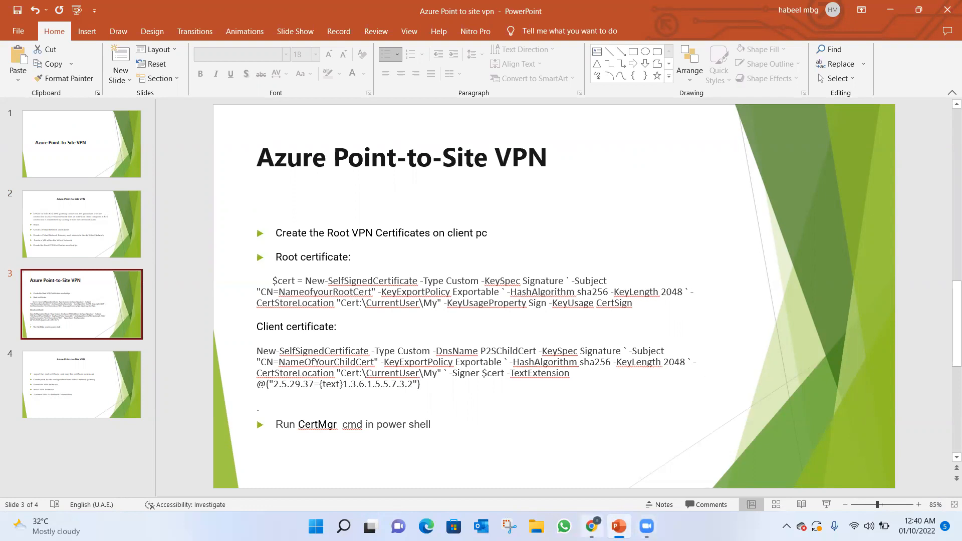
left_click(591, 526)
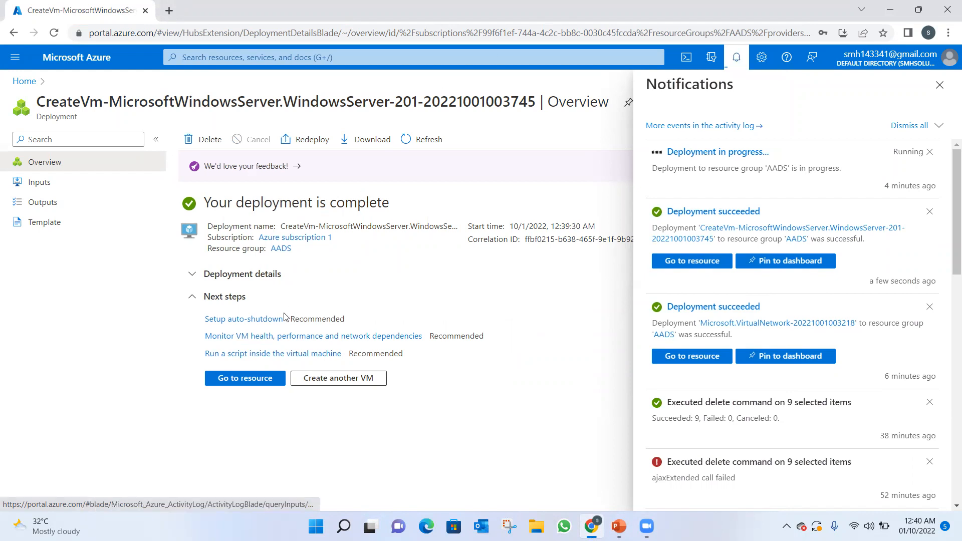
Download the RDP file for the newly deployed P2SVM virtual machine and start the Remote Desktop connection from it.
left_click(250, 377)
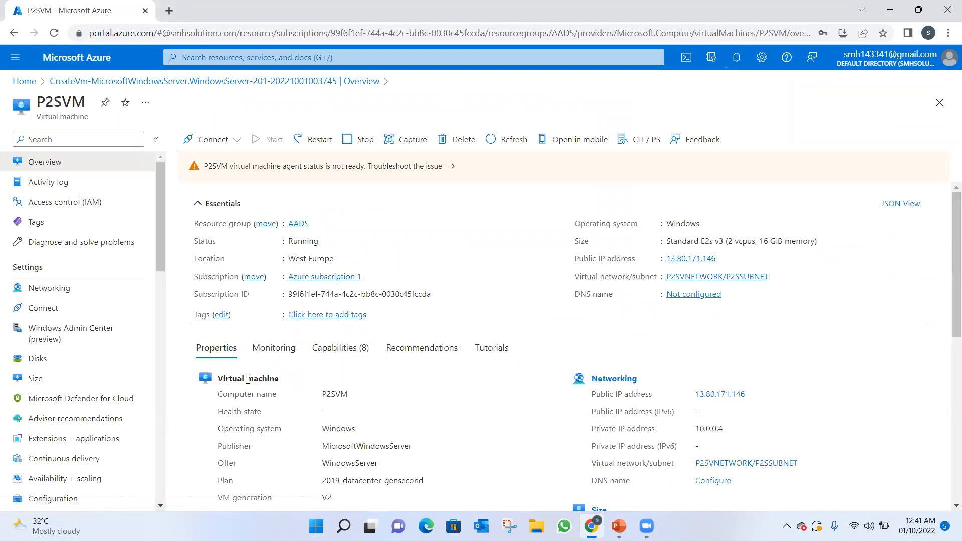
left_click(217, 140)
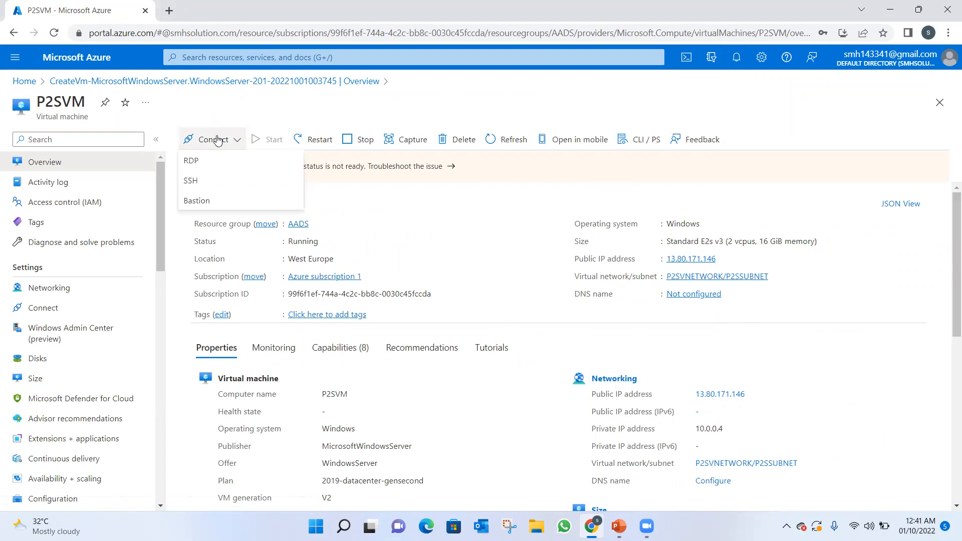
left_click(197, 166)
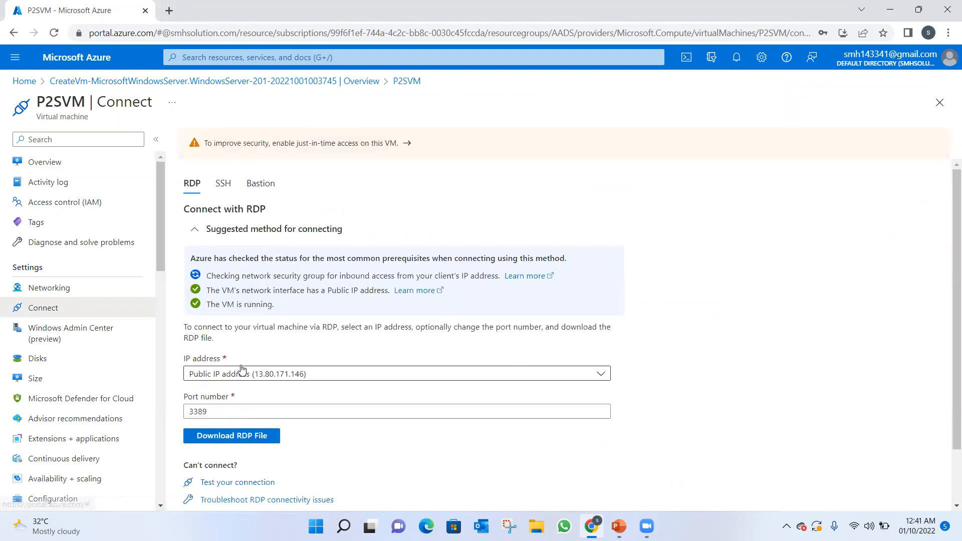
left_click(236, 435)
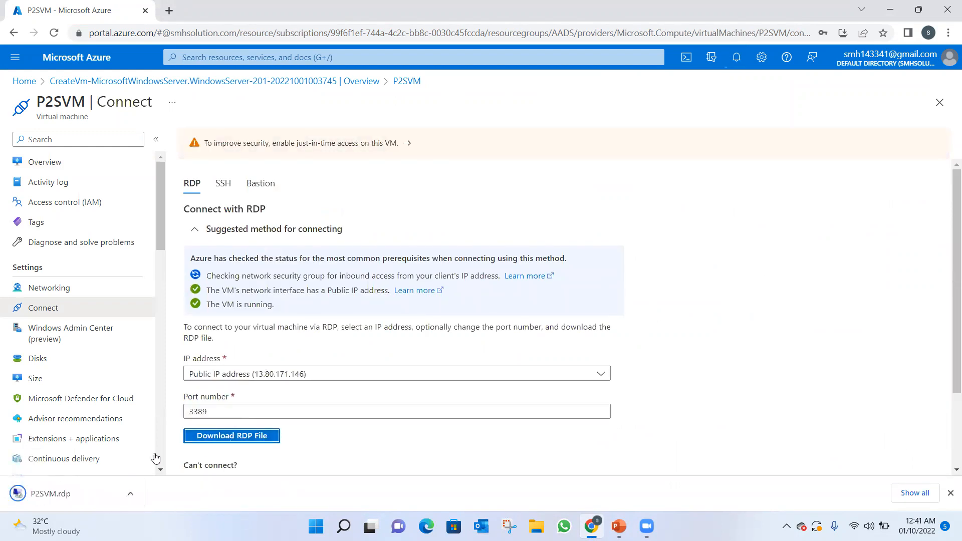
left_click(74, 490)
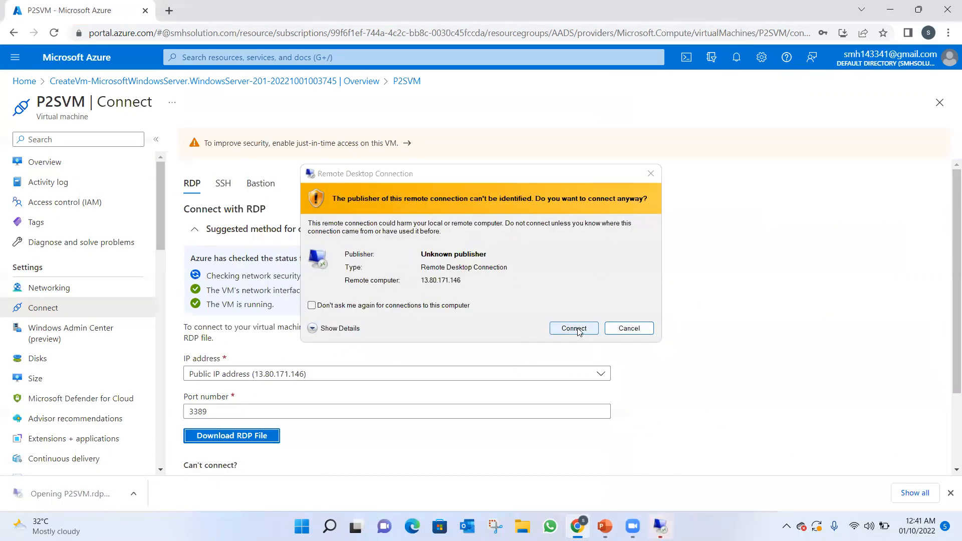
left_click(573, 328)
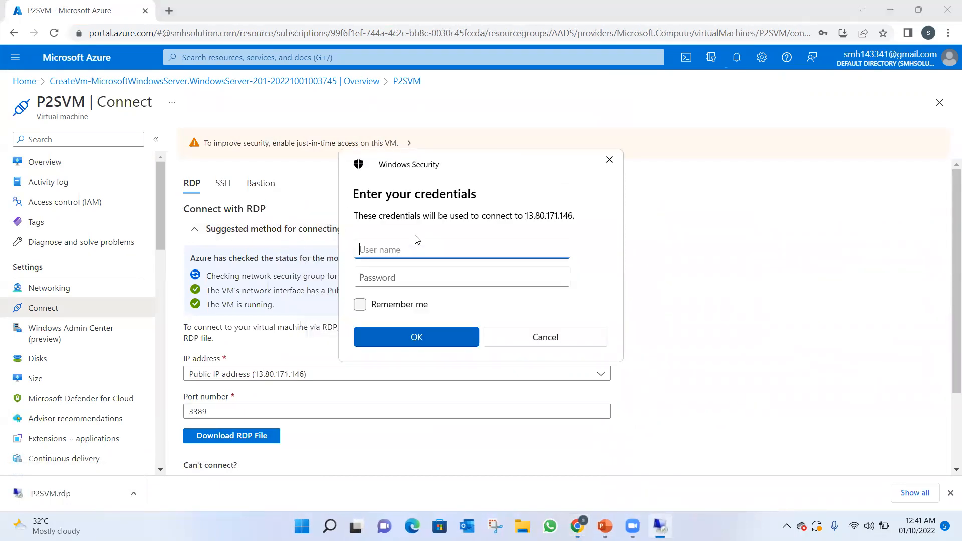
Sign in to the remote machine with the administrator's username and account password, and accept its untrusted certificate.
type("habee")
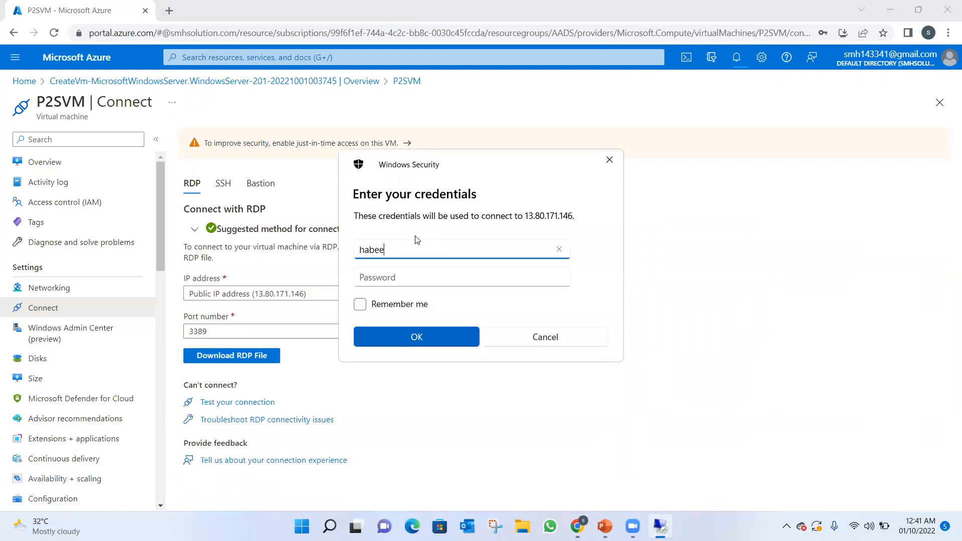
type("l")
left_click(388, 278)
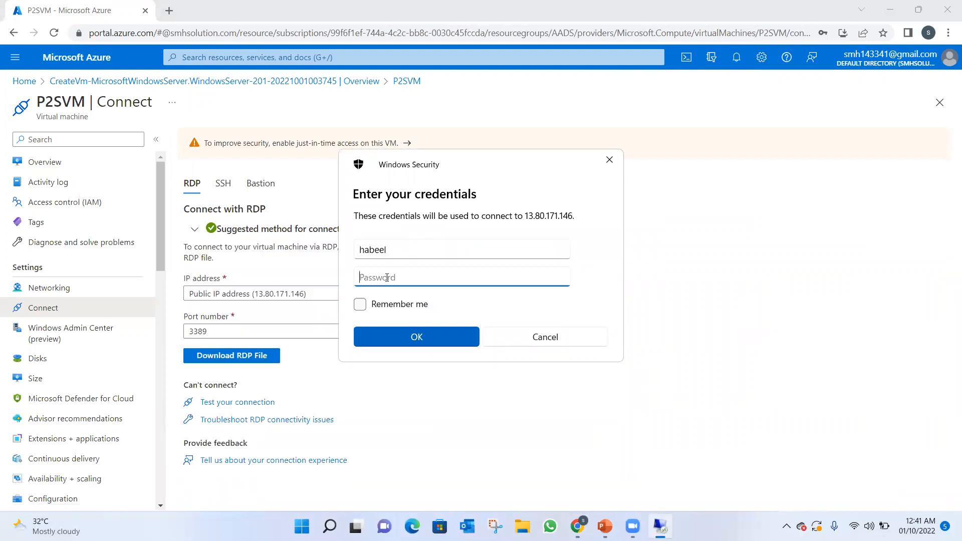
type("••••••••••••••")
left_click(376, 339)
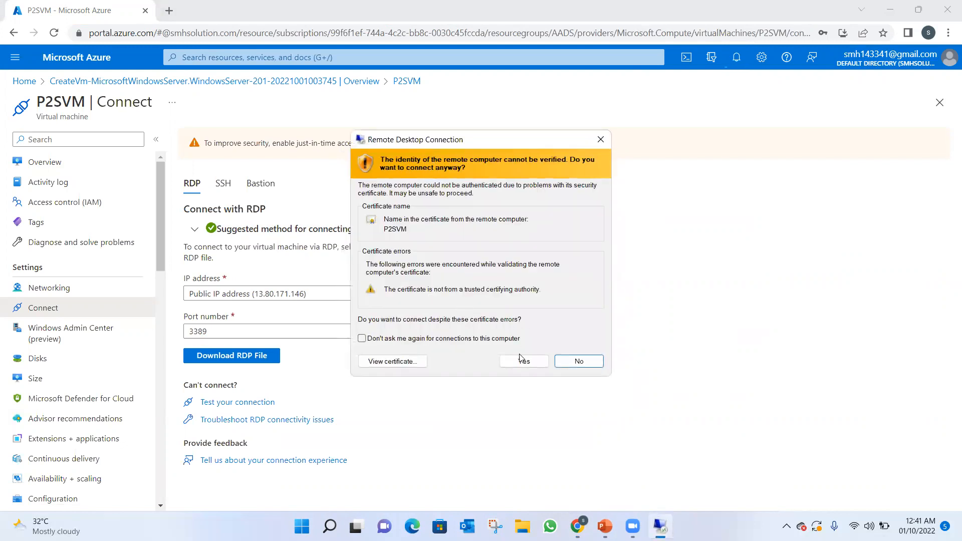
left_click(517, 362)
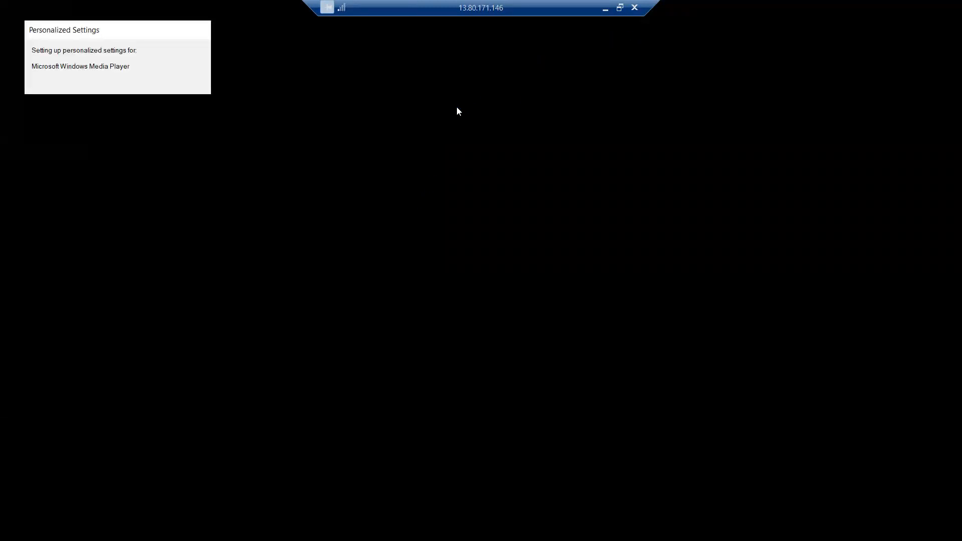
Minimize the remote session, the browser and the presentation, and open Windows PowerShell on the client PC.
left_click(598, 20)
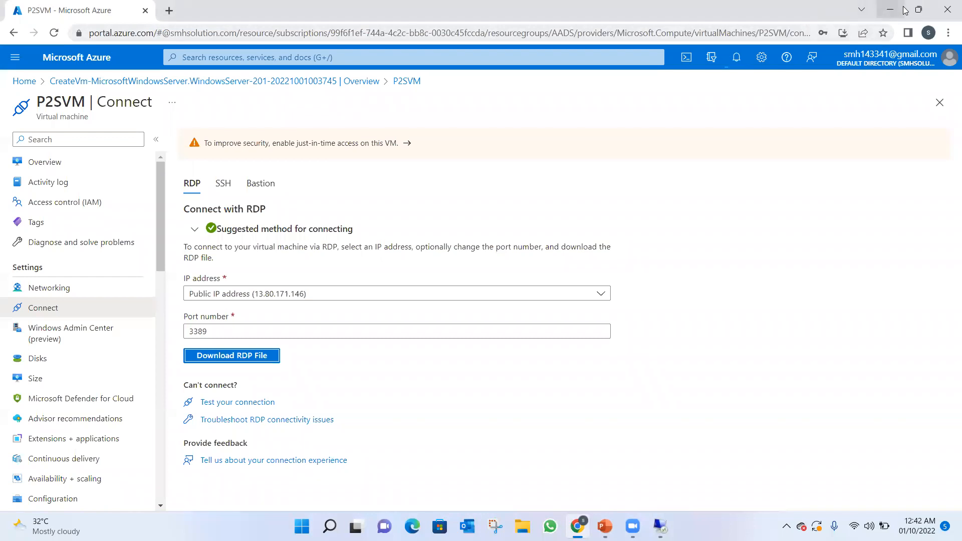
left_click(889, 10)
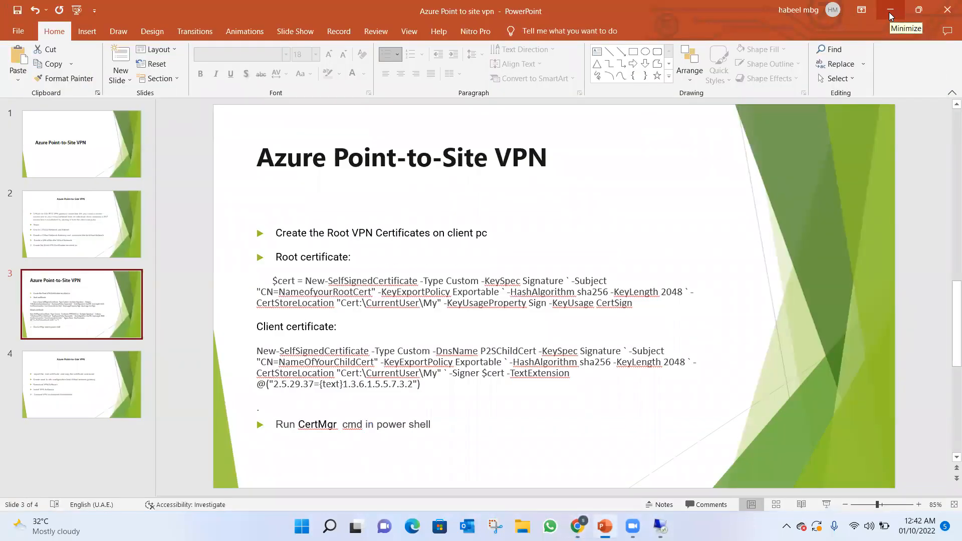
left_click(890, 11)
mouse_move(329, 525)
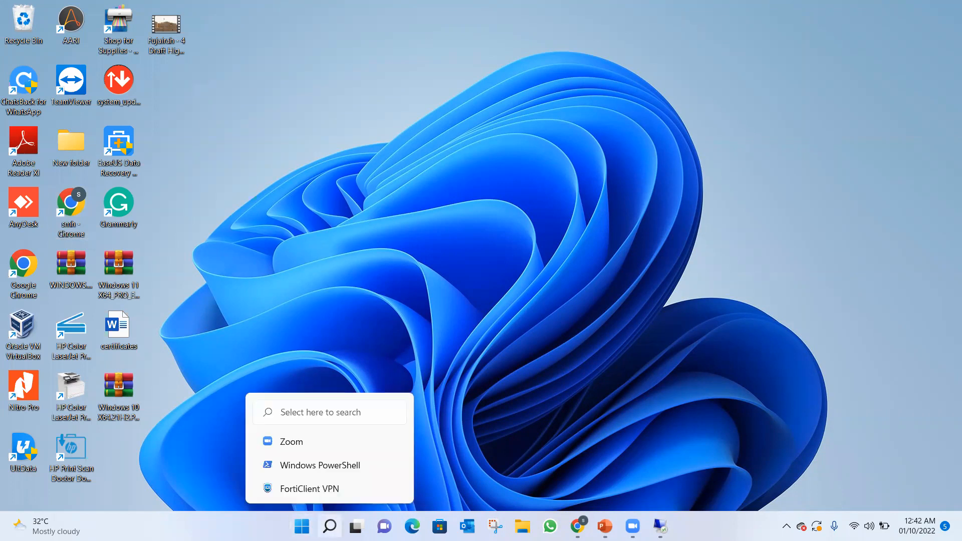
left_click(301, 463)
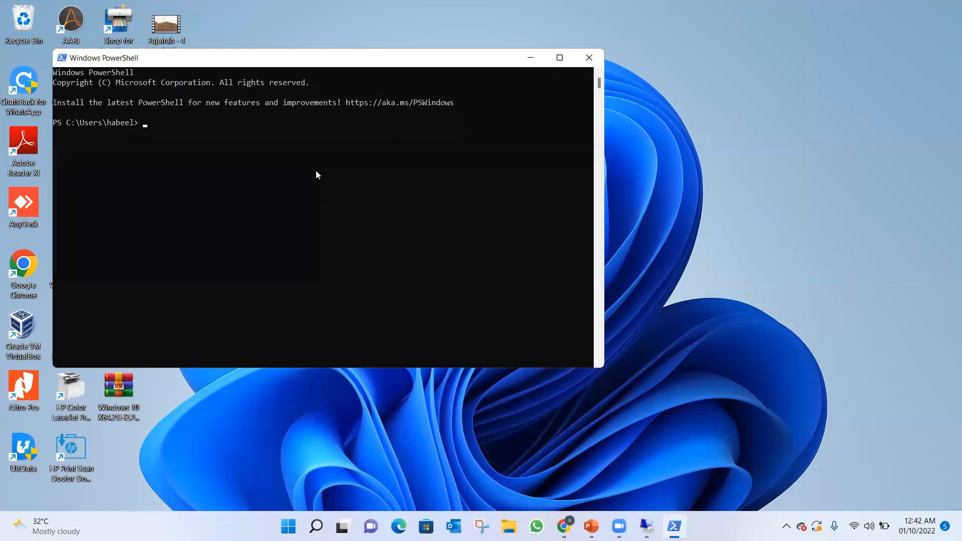
Copy the root certificate's New-SelfSignedCertificate command from slide 3 in PowerPoint and run it in Windows PowerShell.
left_click(591, 526)
left_click(591, 526)
left_click(565, 526)
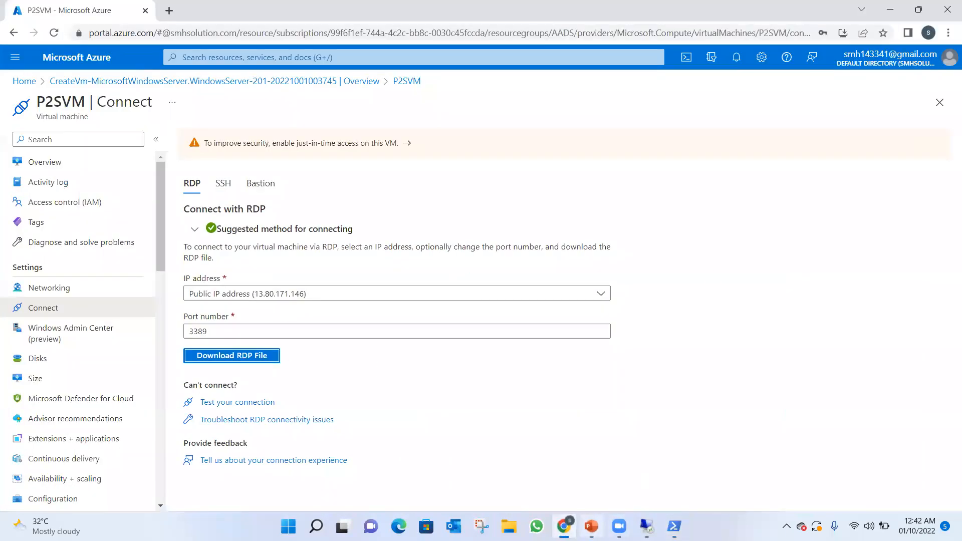
left_click(591, 525)
left_click_drag(269, 279, 646, 310)
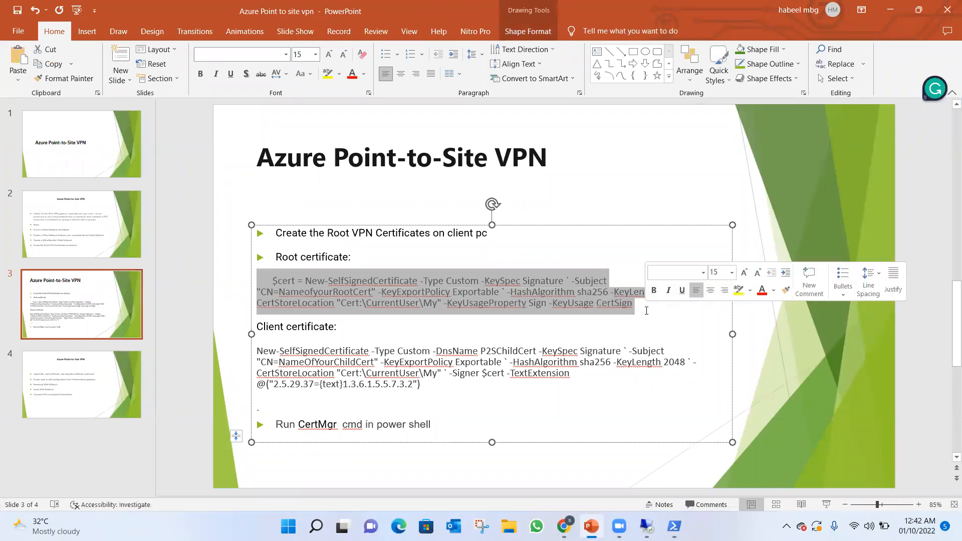
key("ctrl+c")
left_click(647, 311)
left_click(673, 526)
right_click(384, 259)
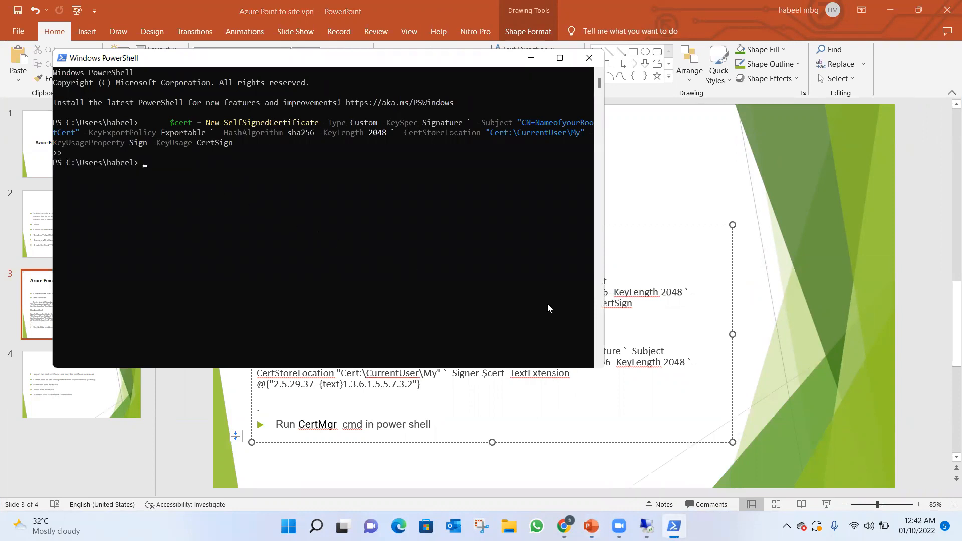
Copy the client certificate's New-SelfSignedCertificate command from the PowerPoint slide and run it in Windows PowerShell.
left_click(616, 414)
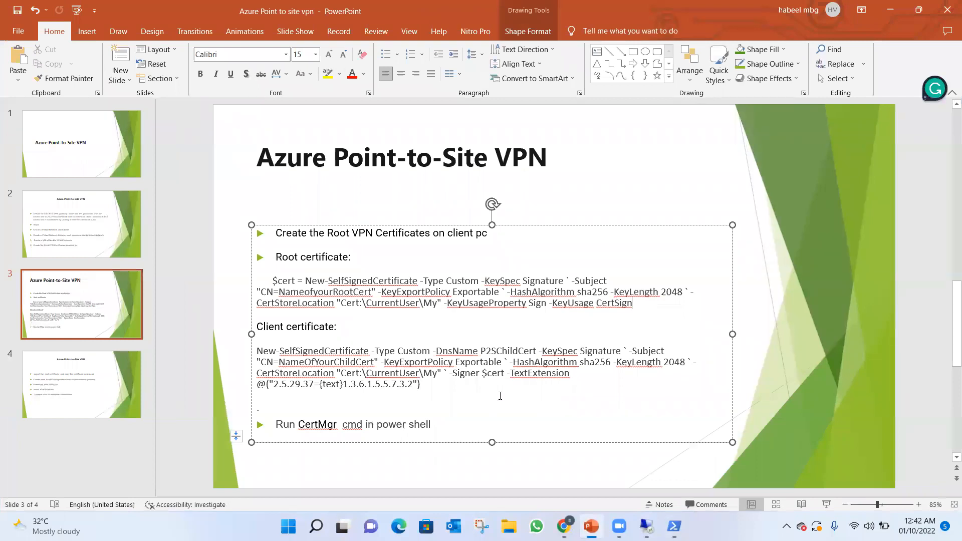
left_click_drag(424, 393, 269, 345)
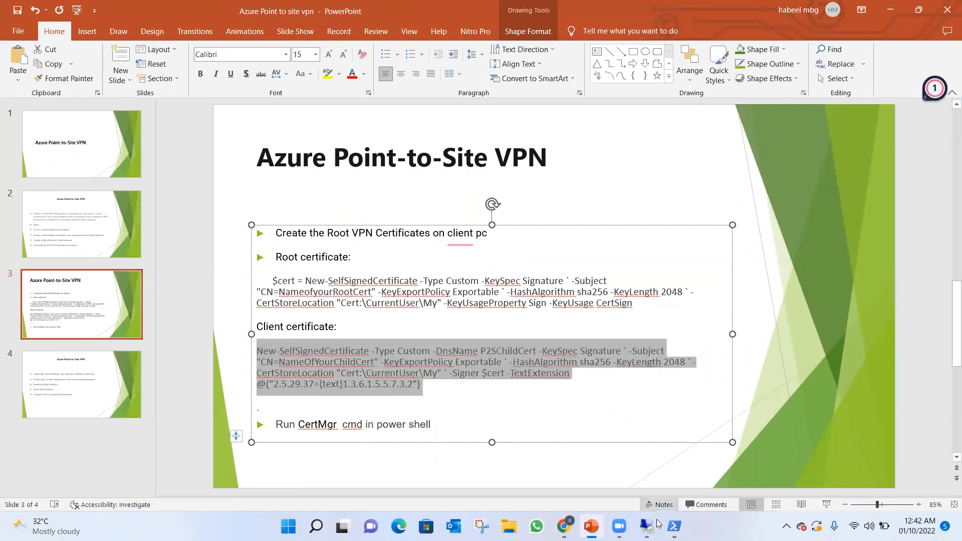
left_click(674, 526)
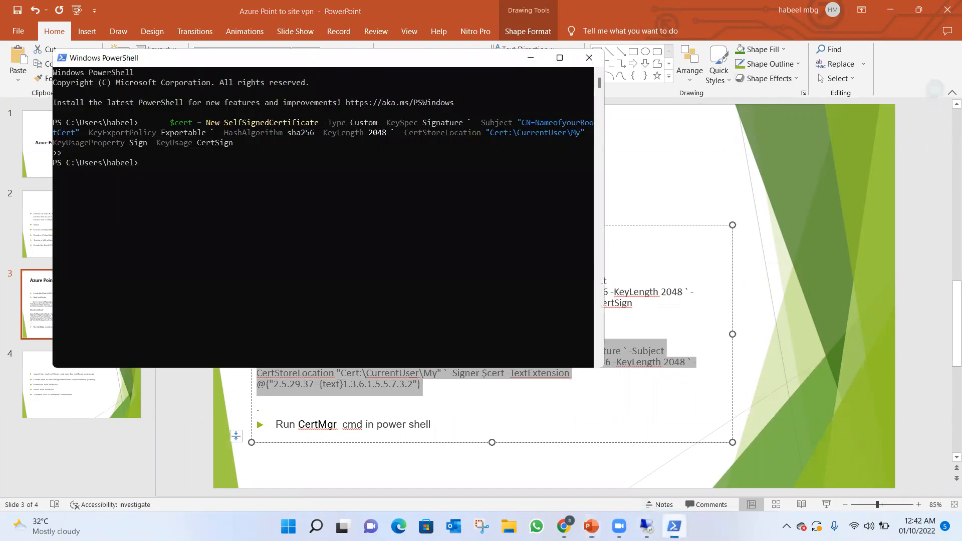
right_click(274, 275)
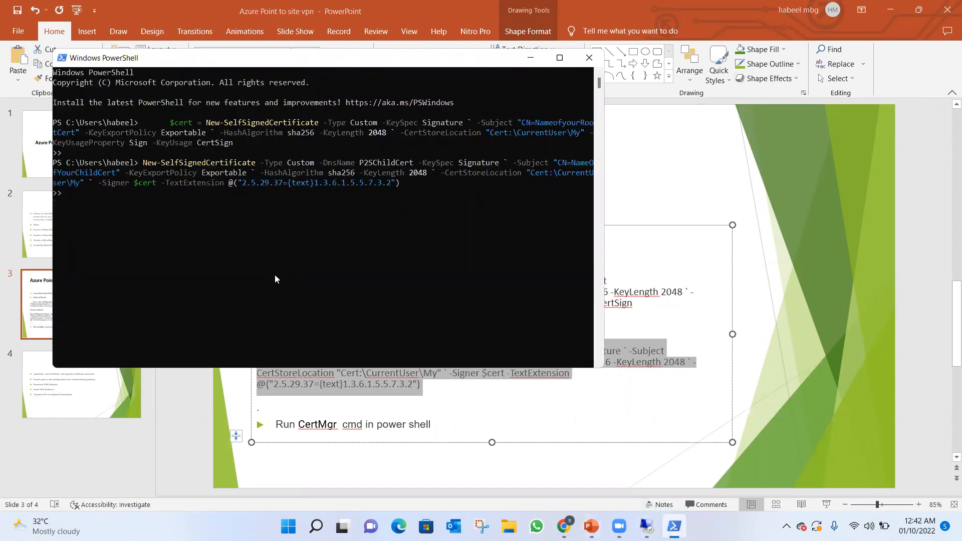
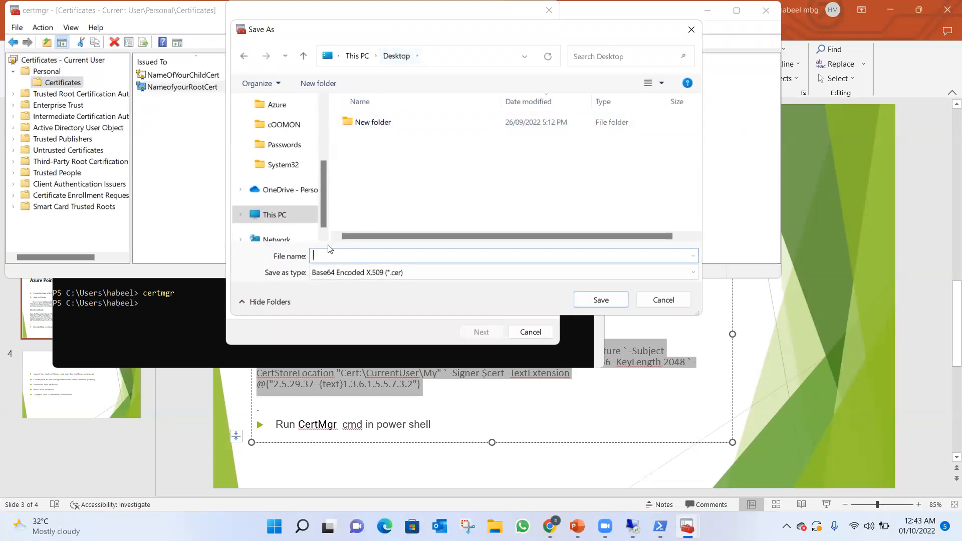
Save the exported root certificate as rootcert on the Desktop in Base64 Encoded X.509 format and finish the export wizard.
type("rootcert")
left_click(589, 303)
left_click(478, 333)
left_click(477, 335)
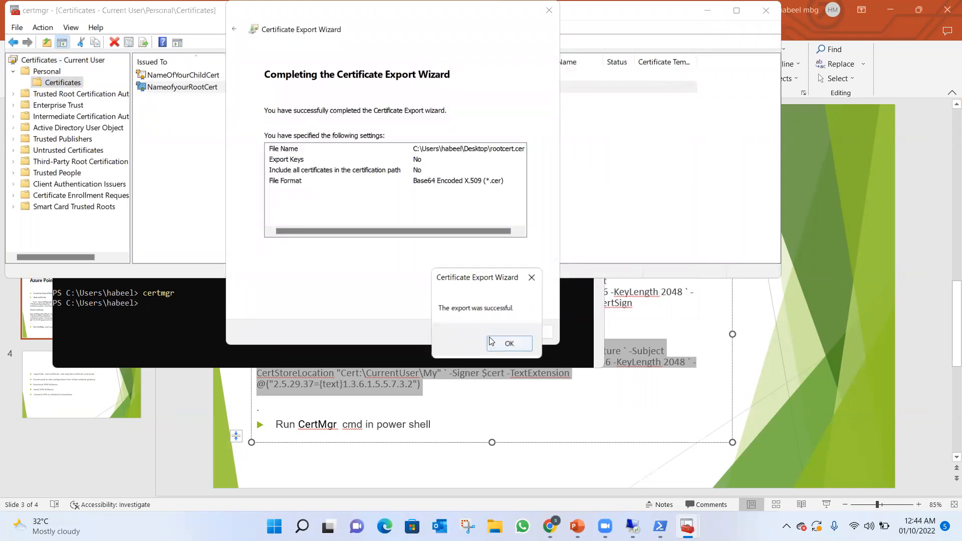
left_click(509, 345)
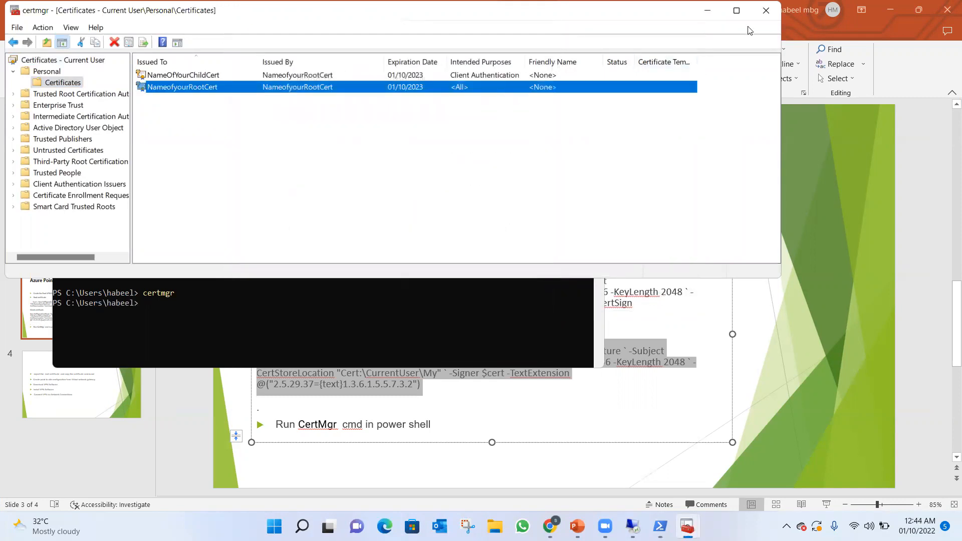
Close the certificate manager and PowerShell, show the client PC's desktop, and move the rootcert file to an empty area.
left_click(765, 10)
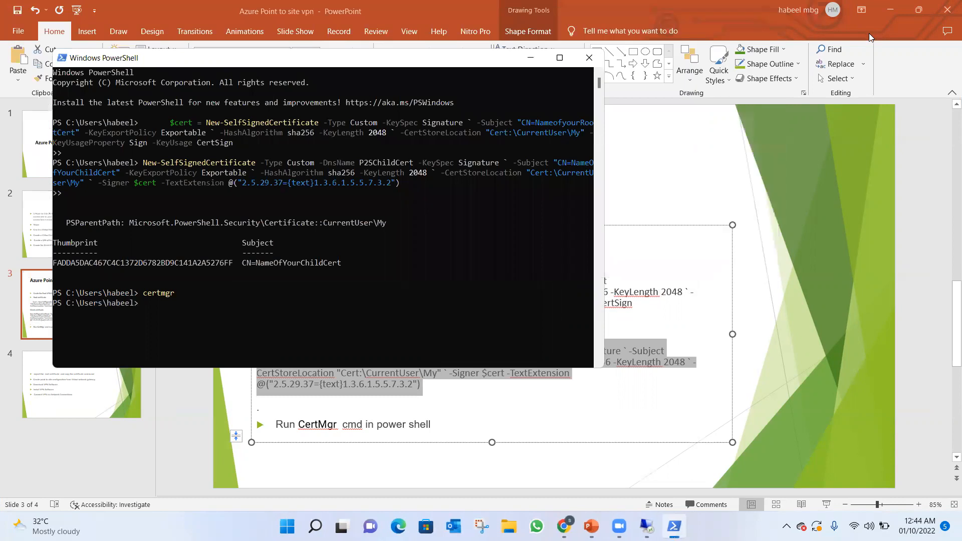
left_click(583, 62)
left_click(918, 10)
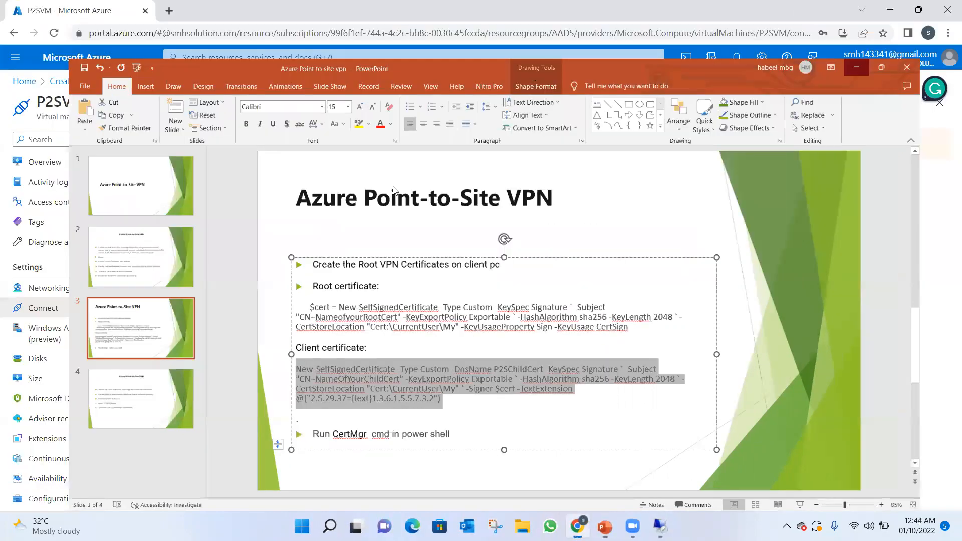
key("super+d")
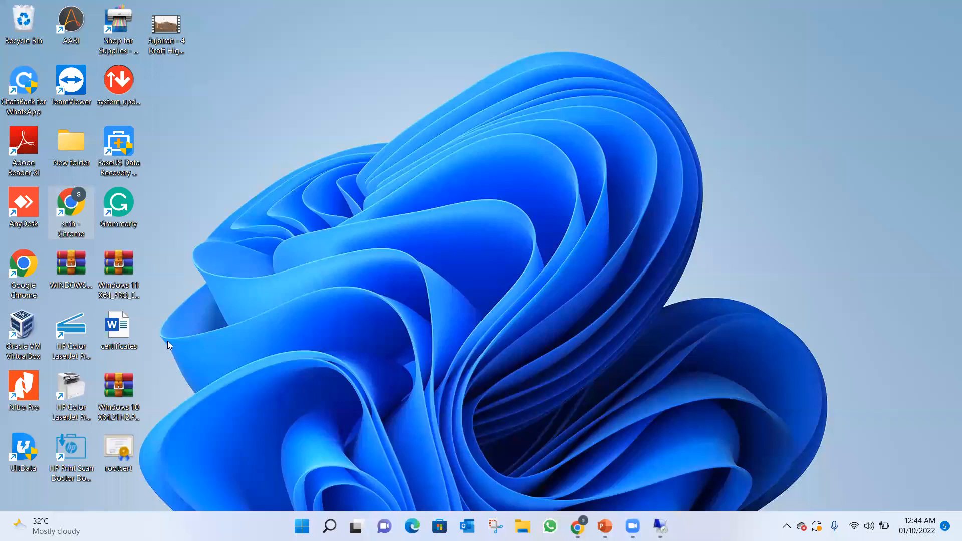
left_click_drag(116, 448, 300, 88)
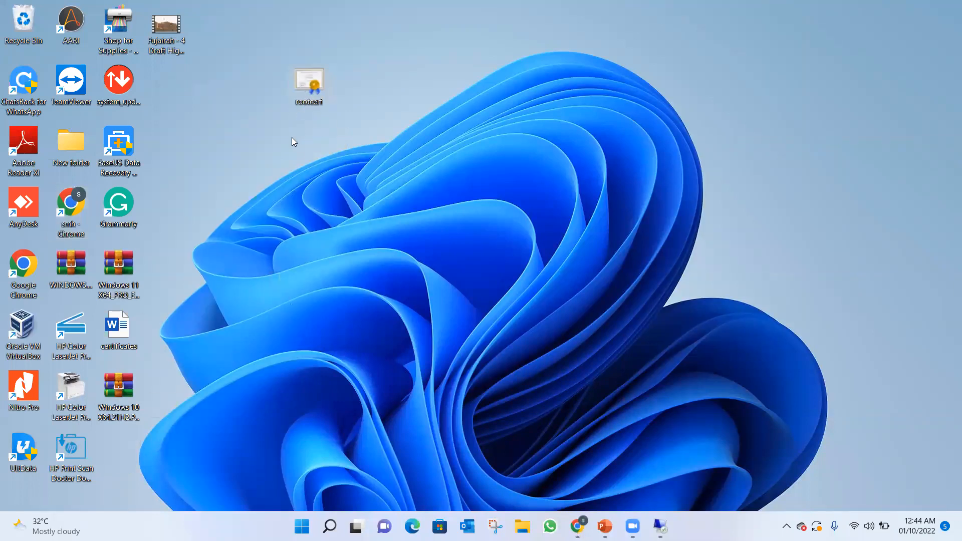
Open rootcert in Notepad, highlight the encoded text between the BEGIN and END CERTIFICATE lines, and minimize Notepad.
right_click(310, 86)
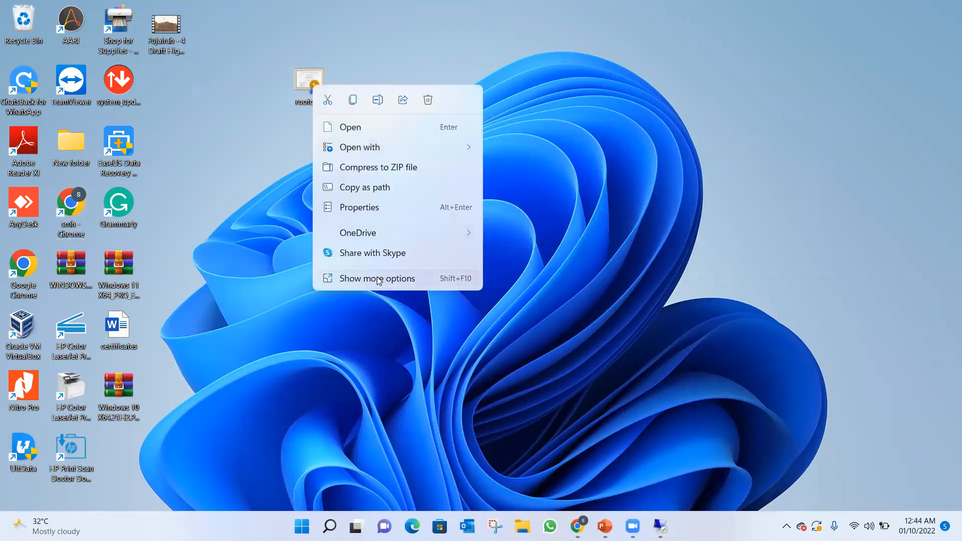
mouse_move(365, 145)
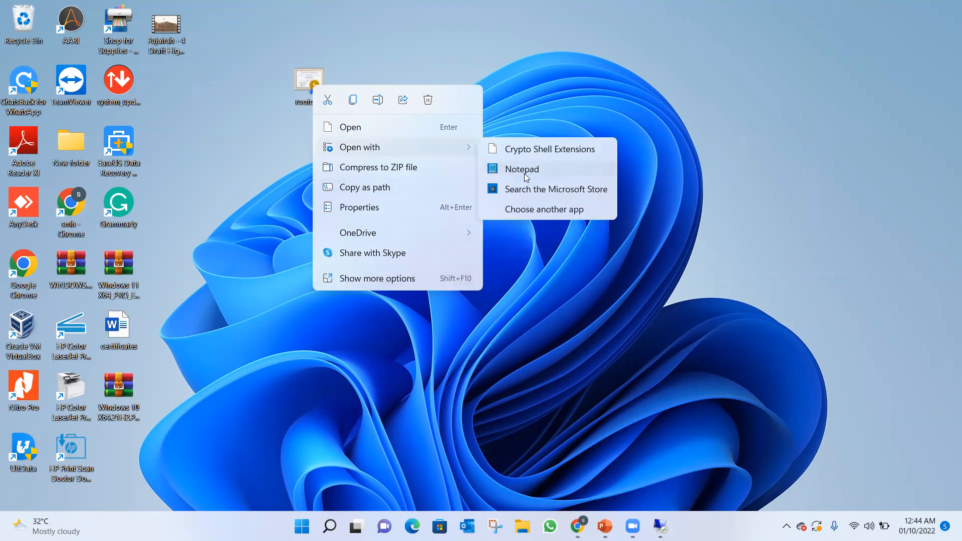
left_click(524, 172)
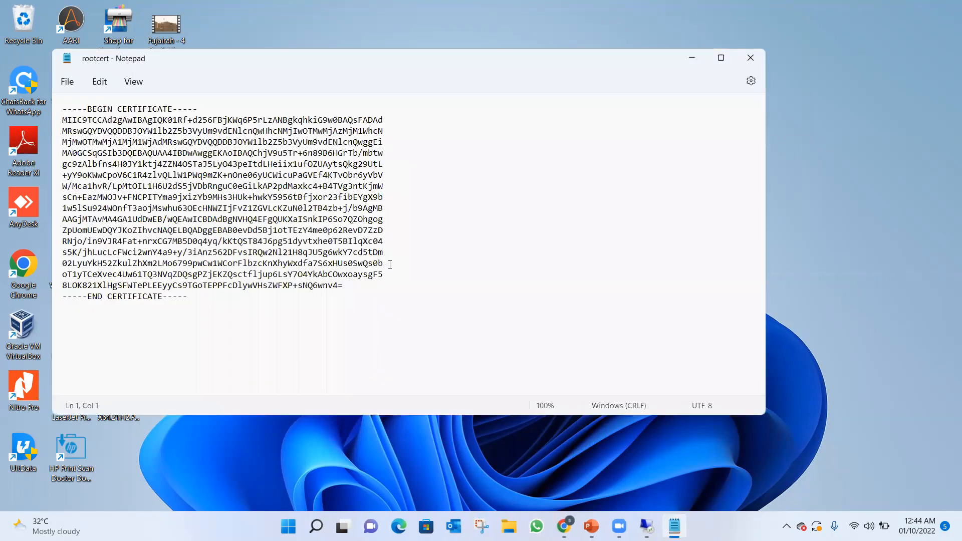
left_click_drag(358, 285, 59, 121)
left_click(528, 221)
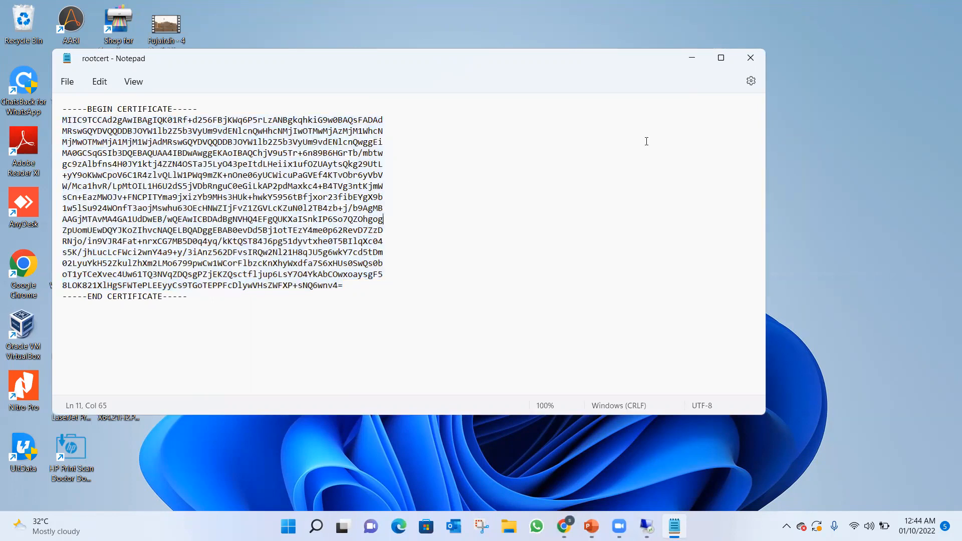
left_click(692, 59)
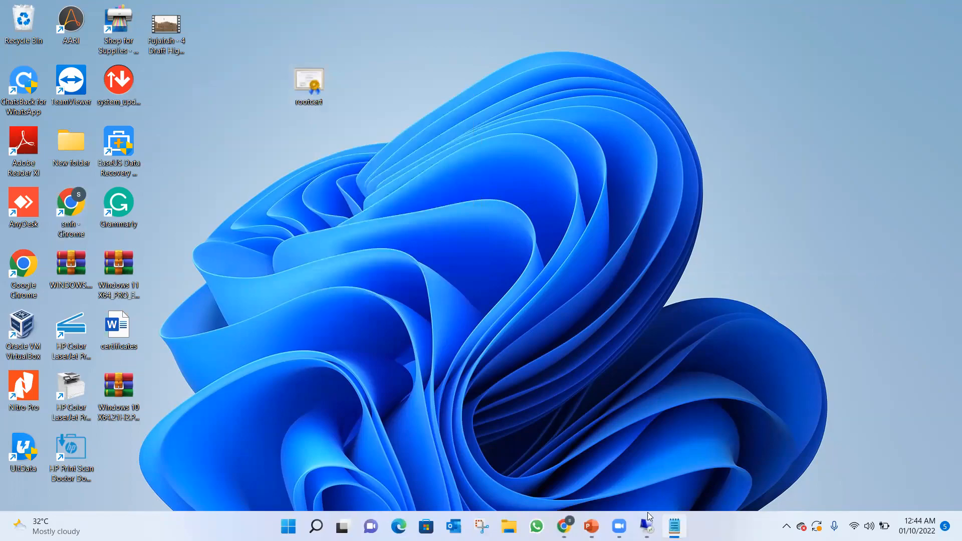
Switch to the remote desktop session, minimize Server Manager, and create a desktop folder named "azure share".
left_click(647, 519)
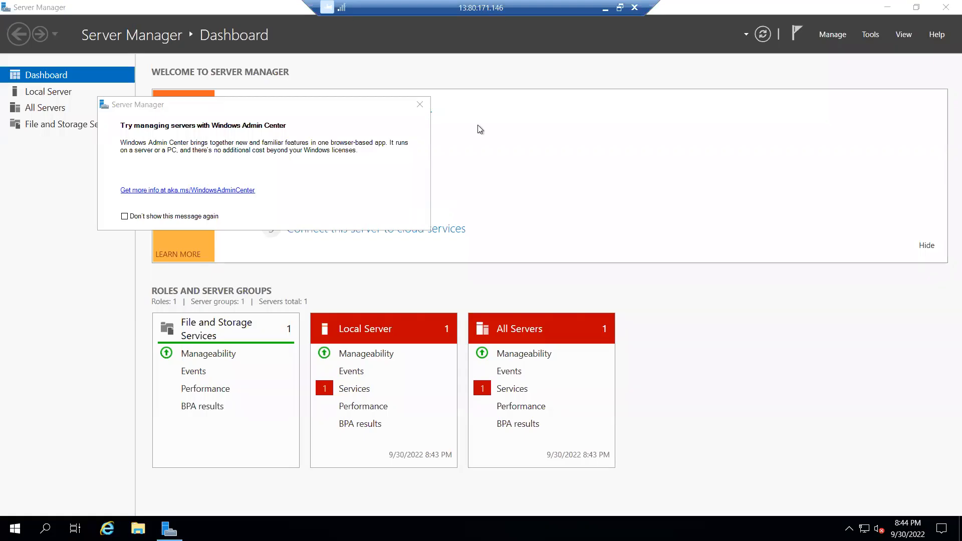
left_click(887, 9)
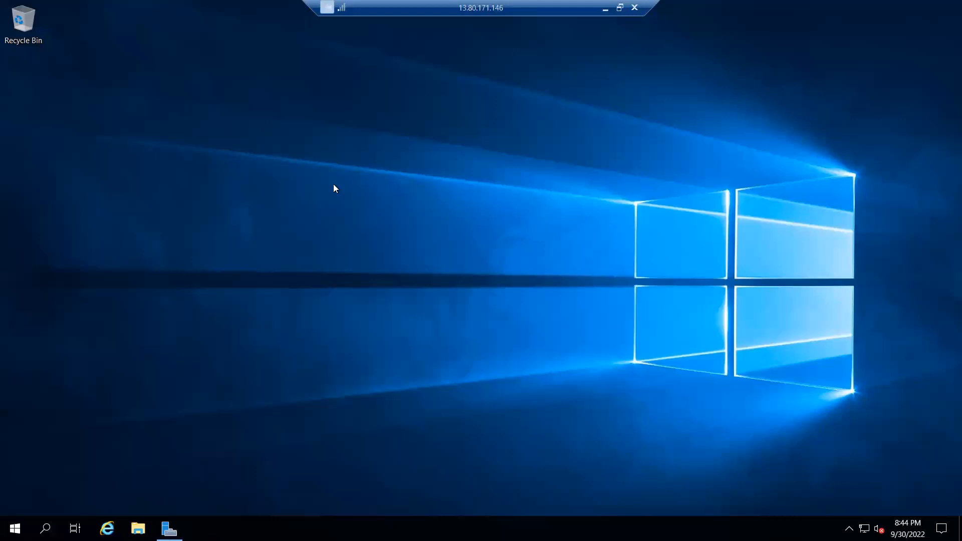
right_click(223, 194)
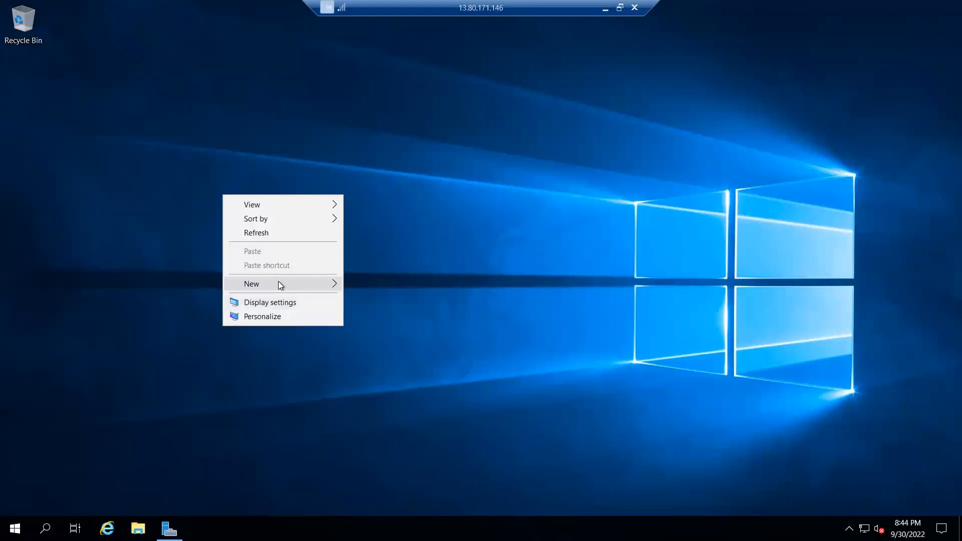
mouse_move(280, 285)
left_click(369, 279)
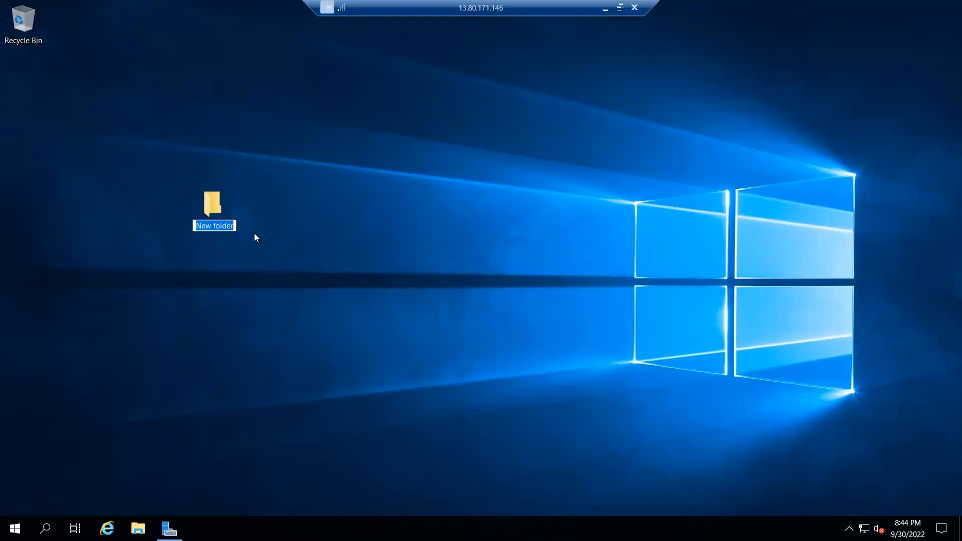
type("a")
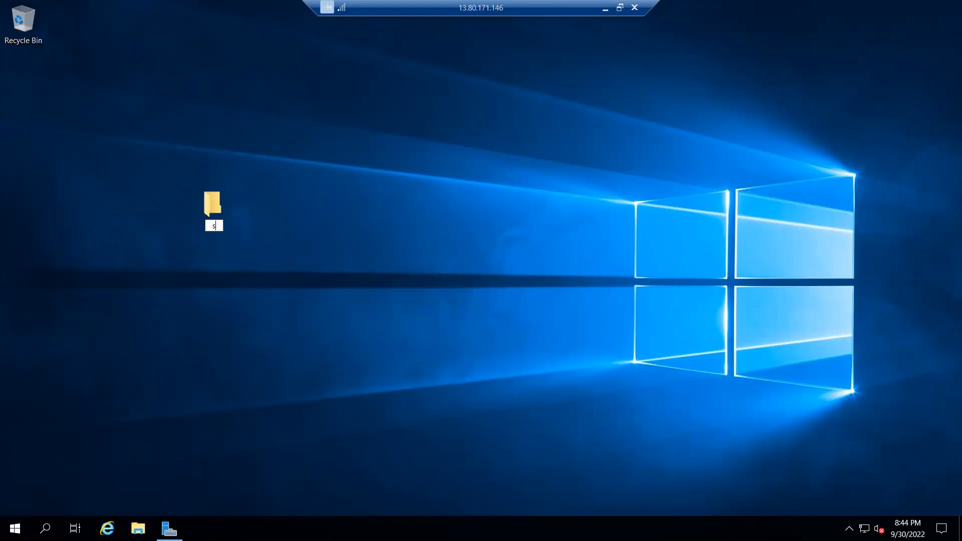
type("zure share")
key("Return")
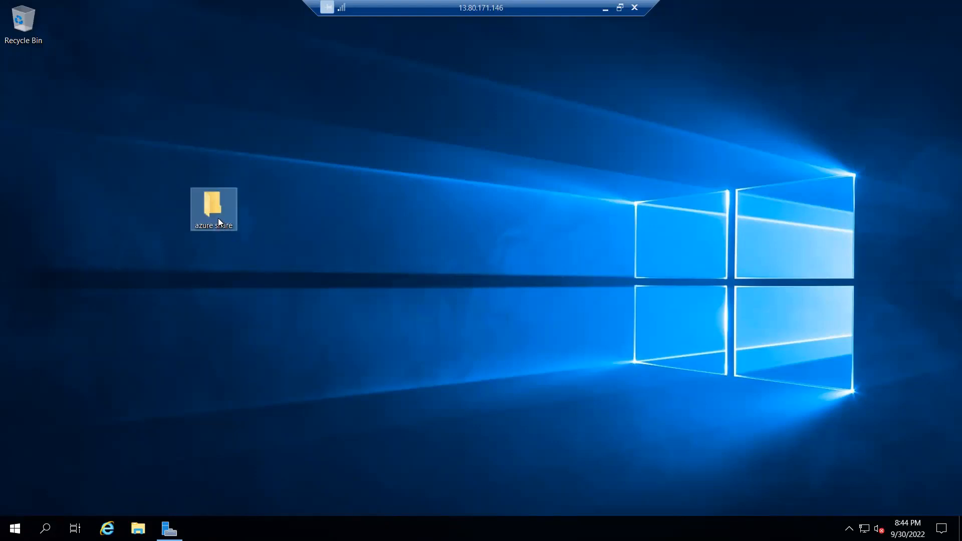
Open the advanced sharing settings of the azure share folder and enable sharing for it.
right_click(213, 211)
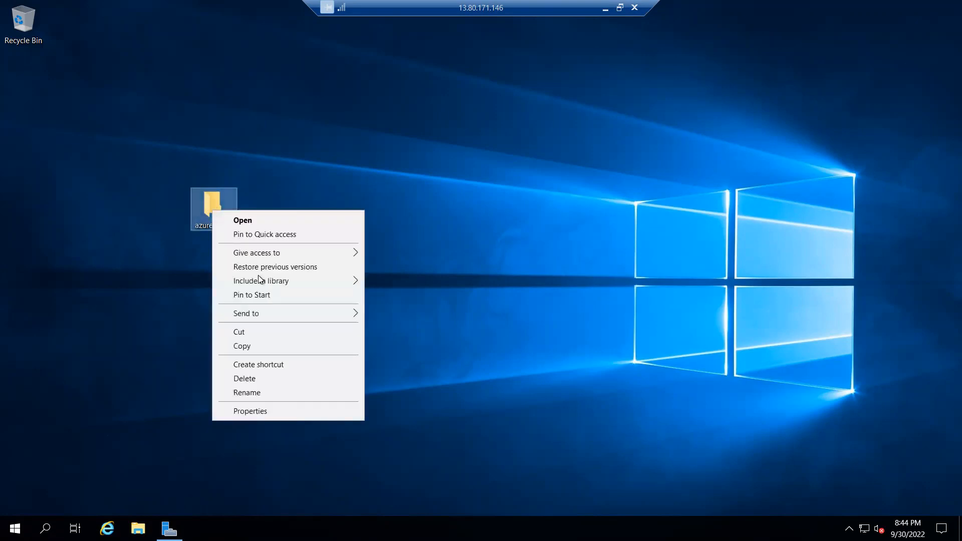
left_click(256, 411)
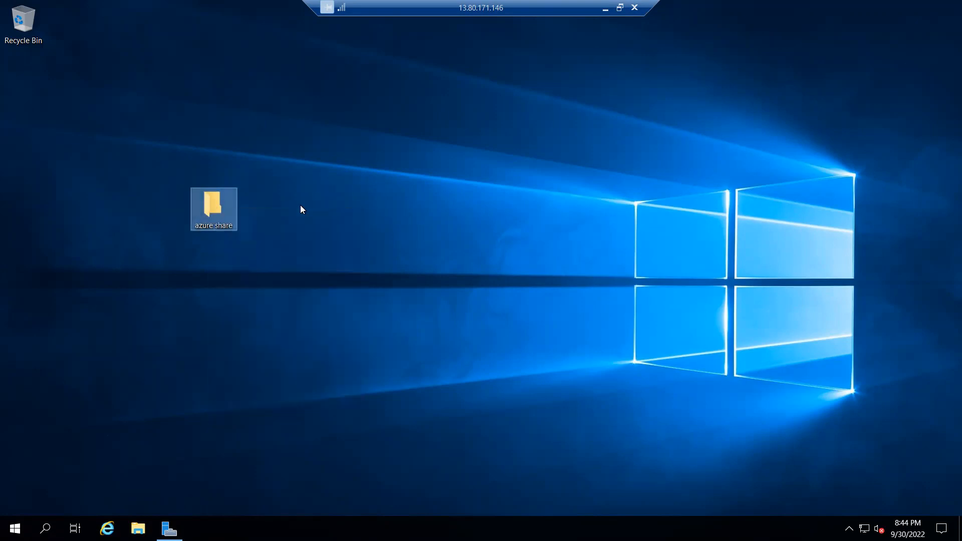
left_click(274, 242)
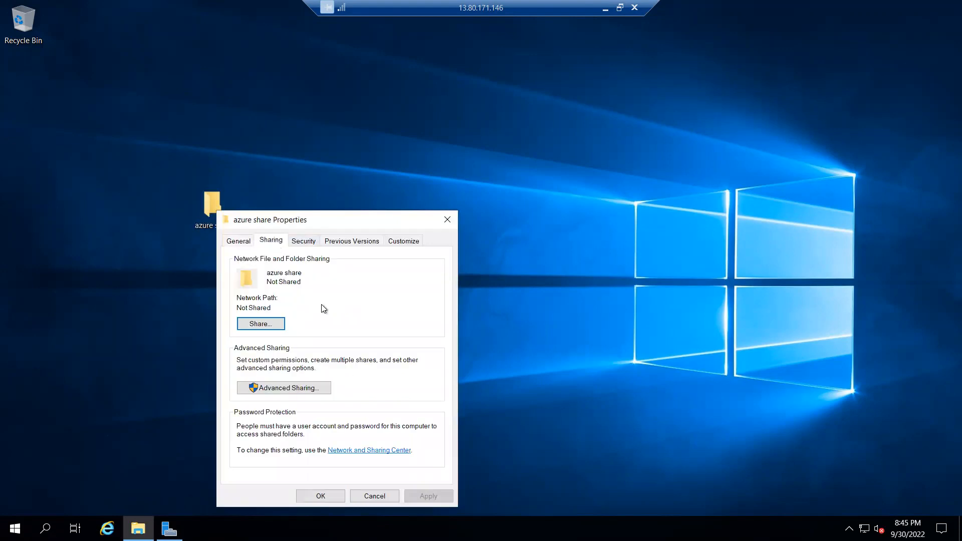
left_click(277, 389)
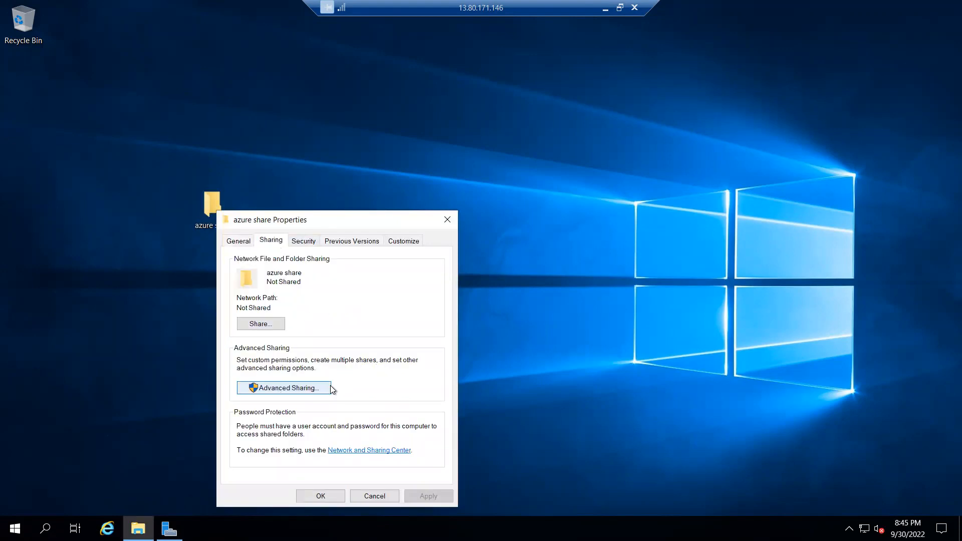
left_click(255, 264)
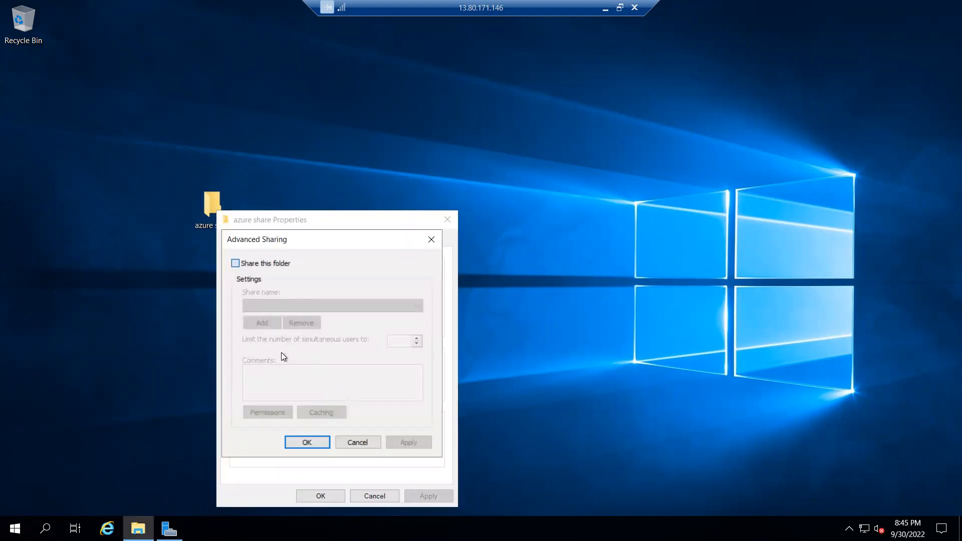
Allow Everyone Full Control in the azure share permissions, apply the sharing settings, and close the folder's properties.
left_click(269, 414)
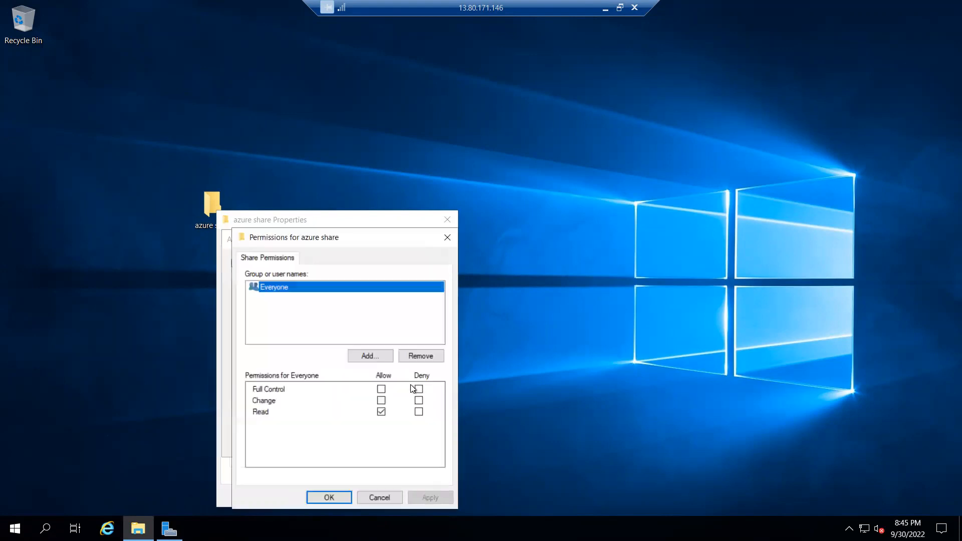
left_click(381, 390)
left_click(428, 496)
left_click(335, 497)
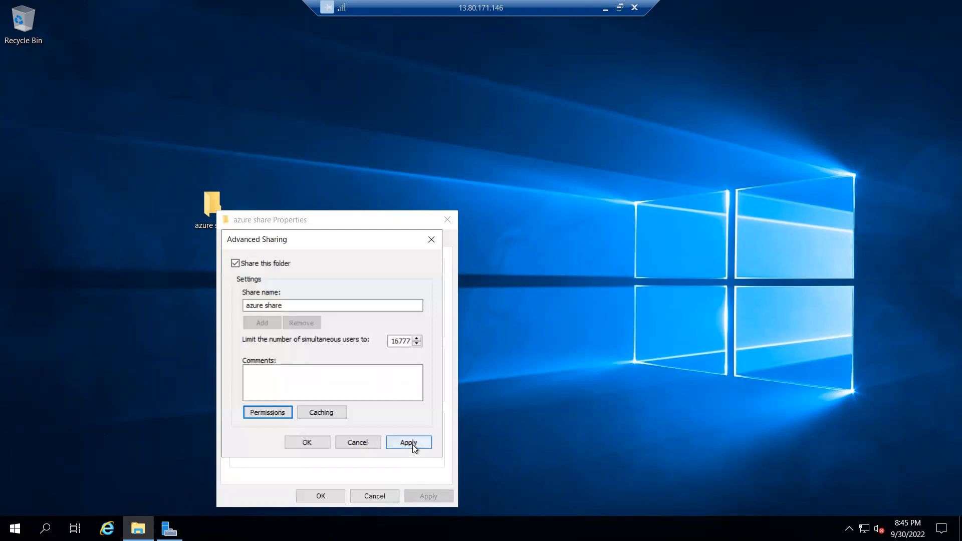
left_click(412, 443)
left_click(308, 442)
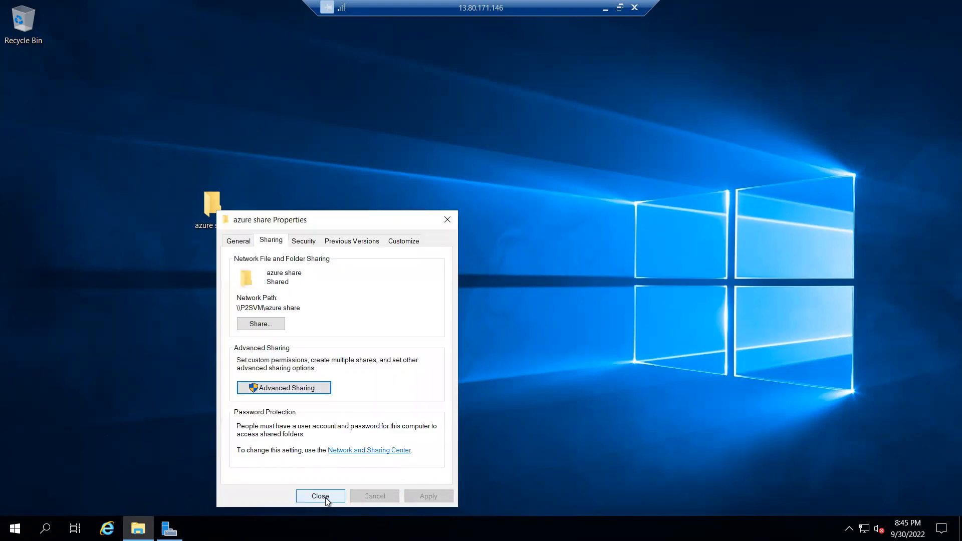
left_click(327, 497)
Run ipconfig in Command Prompt on the virtual machine to check its IP address, and close the prompt.
key("super+r")
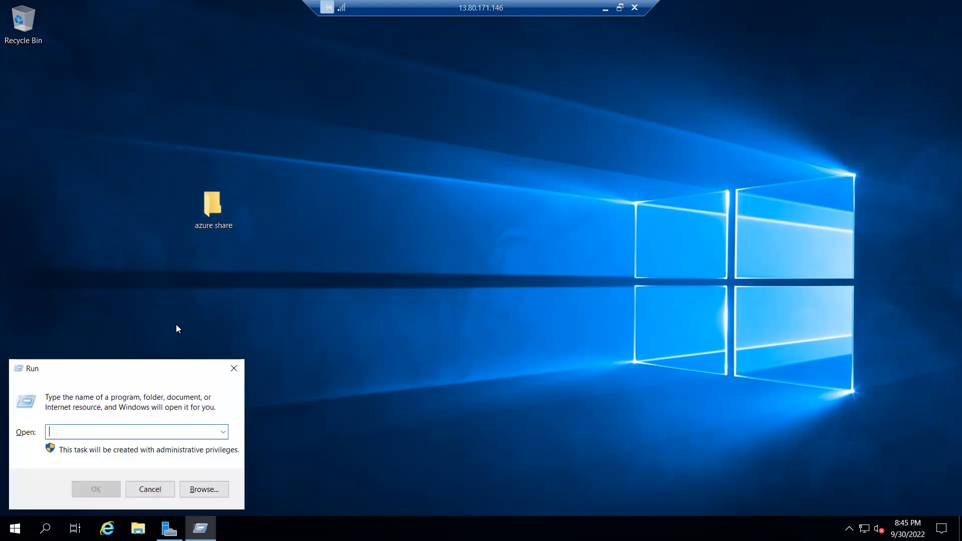
type("cmd")
key("Return")
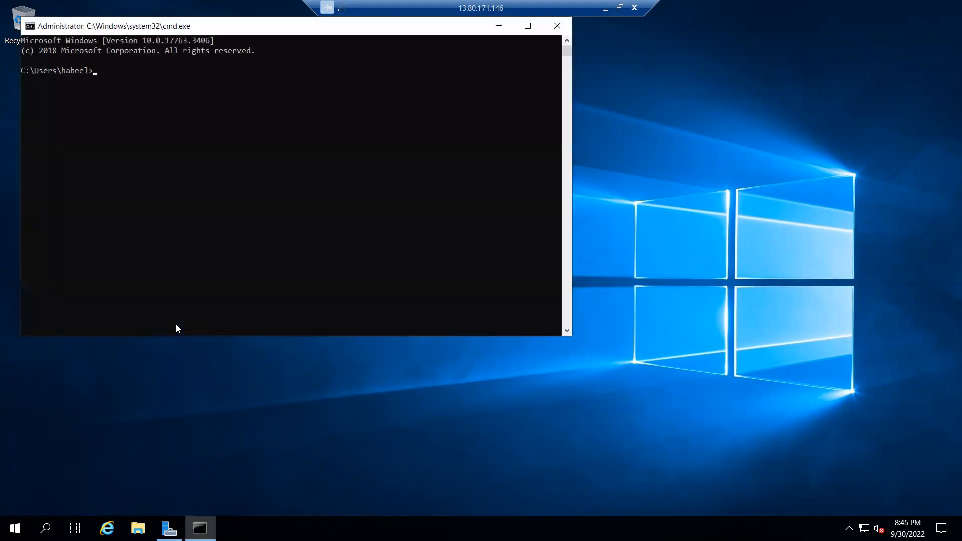
type("ipconfig")
key("Return")
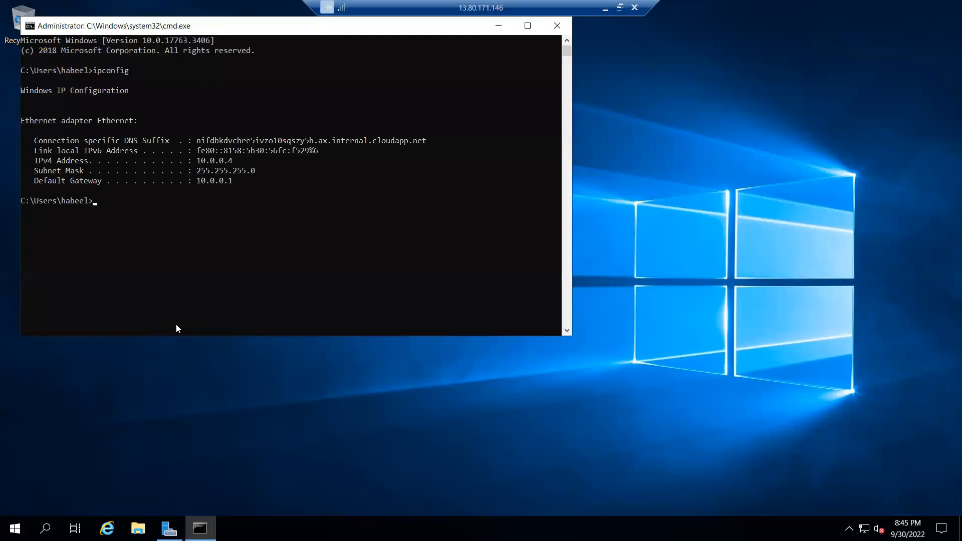
left_click(557, 28)
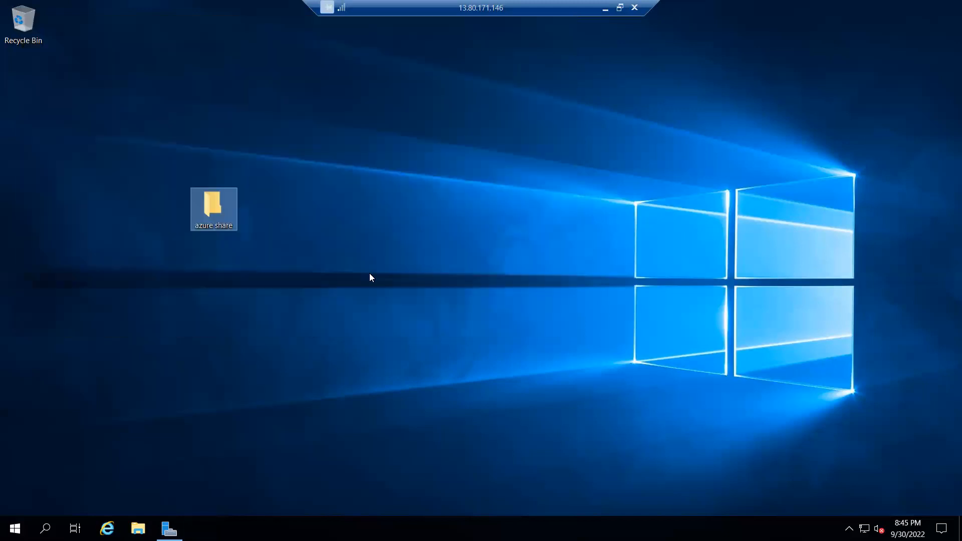
Browse to \\10.0.0.4 from the virtual machine, open the azure share folder to check it, and close the window.
key("super+r")
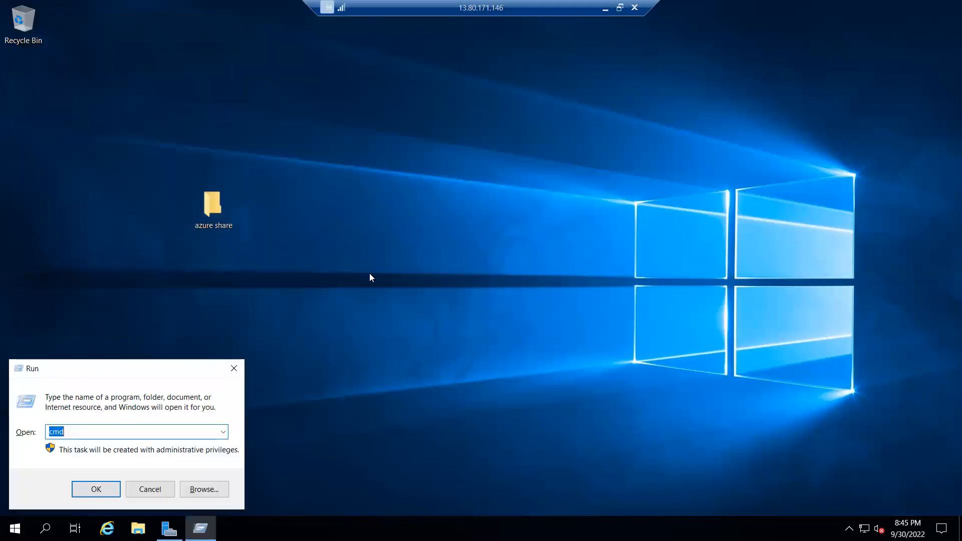
type("\\\\10.0.0.4")
key("Return")
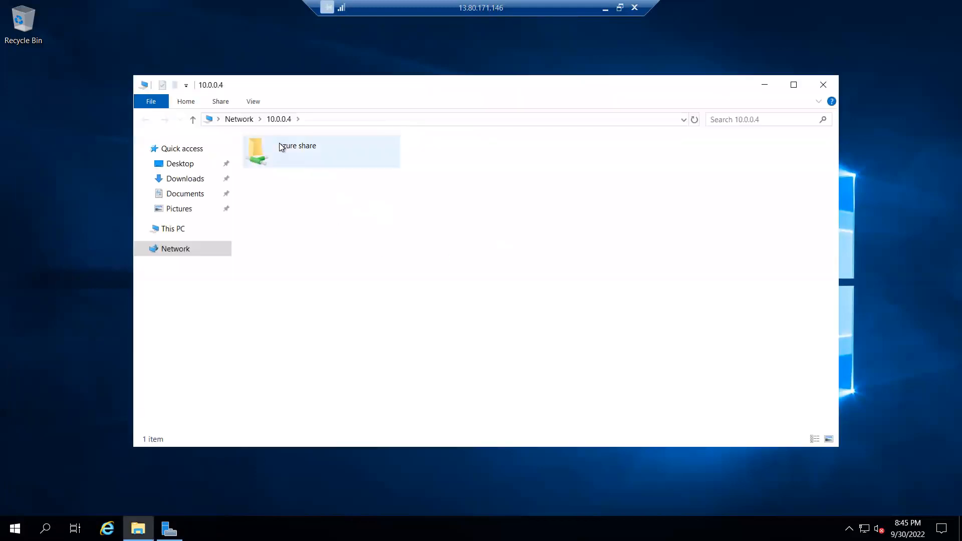
double_click(279, 144)
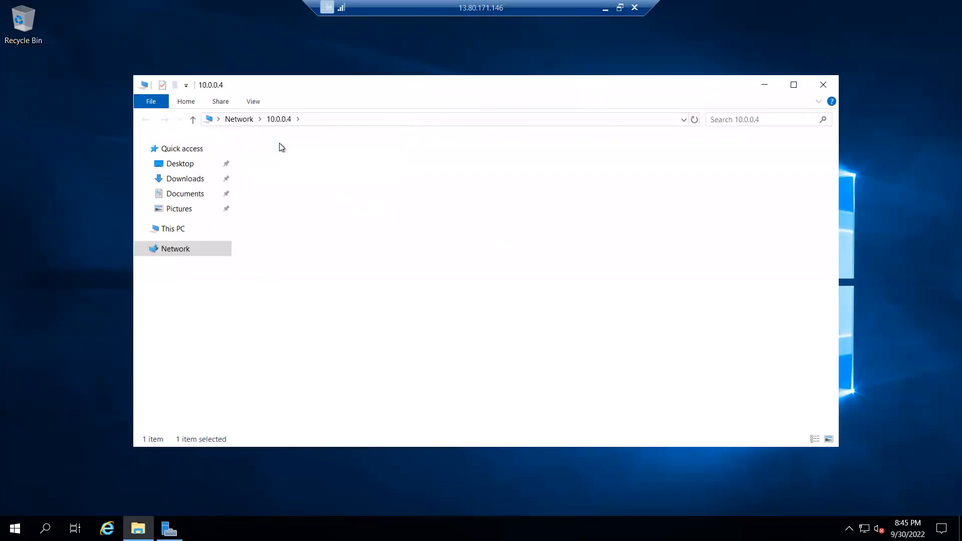
left_click(823, 85)
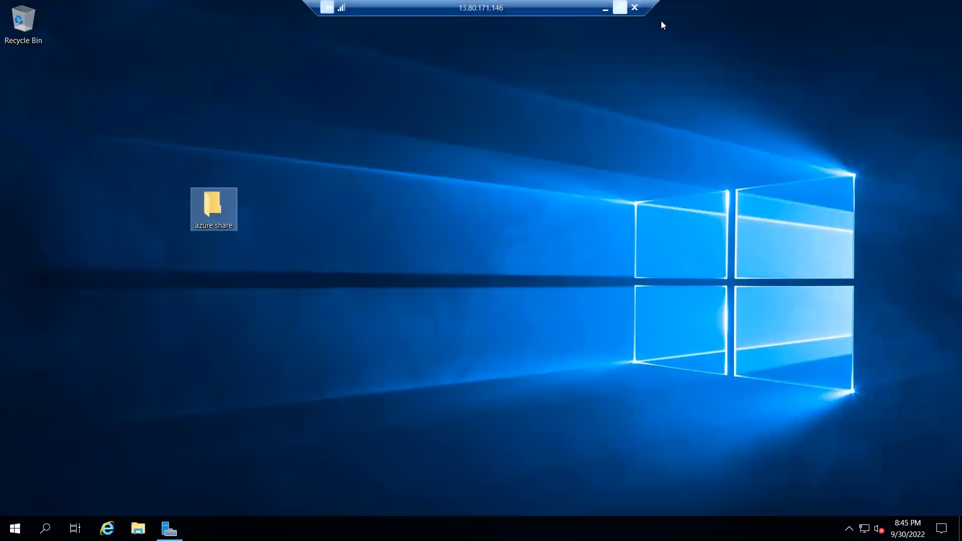
Minimize the remote desktop session and try to browse to \\10.0.0.4 from the local computer.
left_click(605, 7)
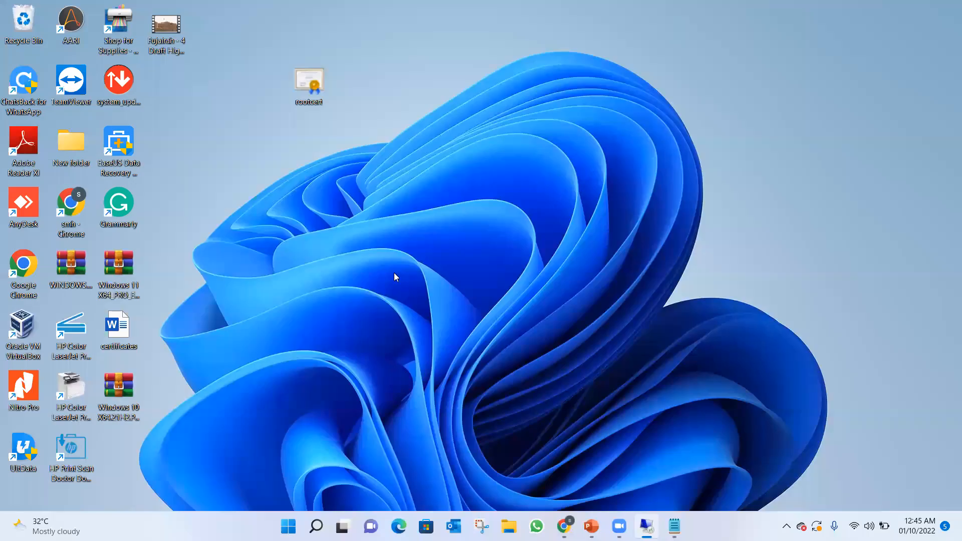
key("super+r")
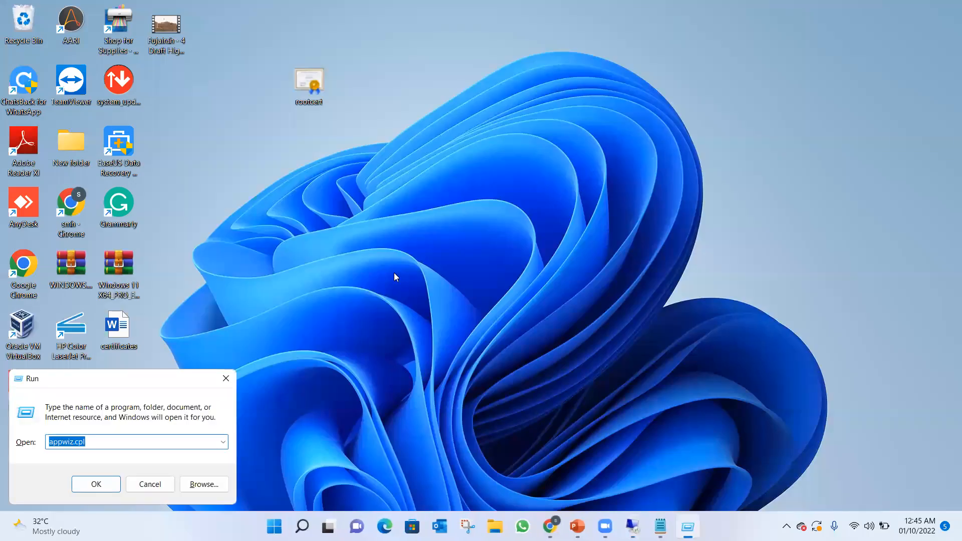
type("\\\\10")
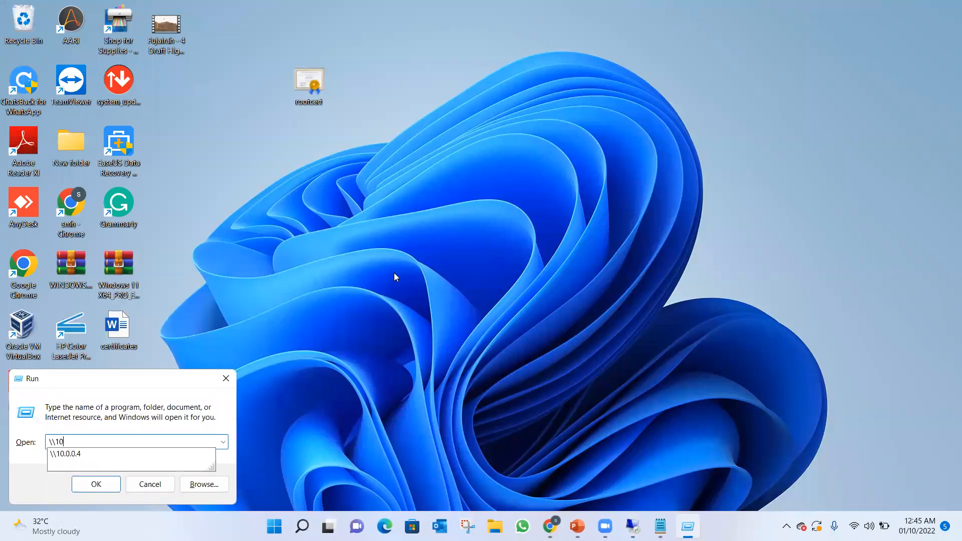
type(".0.0.4")
key("Return")
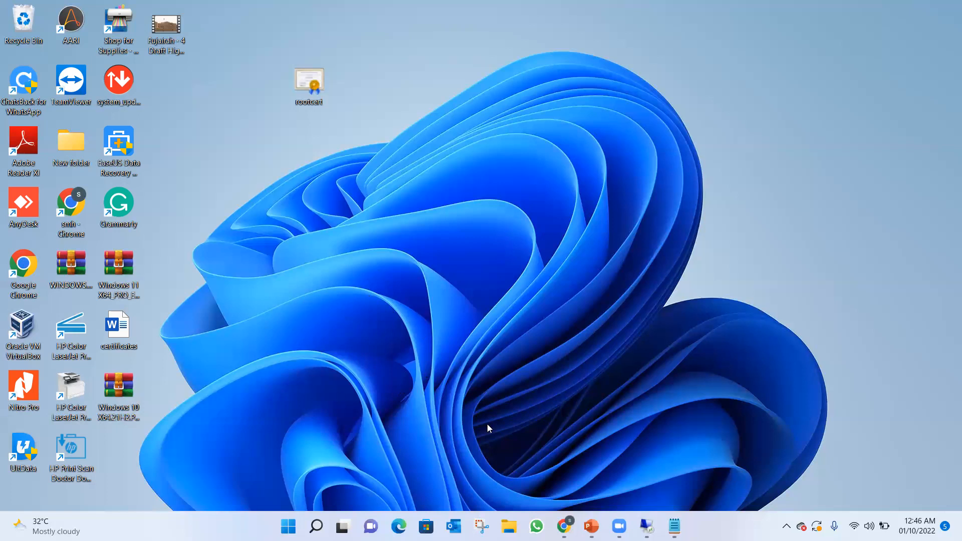
Switch to the Azure portal in Chrome, return to the home page, and open the running deployment from the notifications.
mouse_move(591, 526)
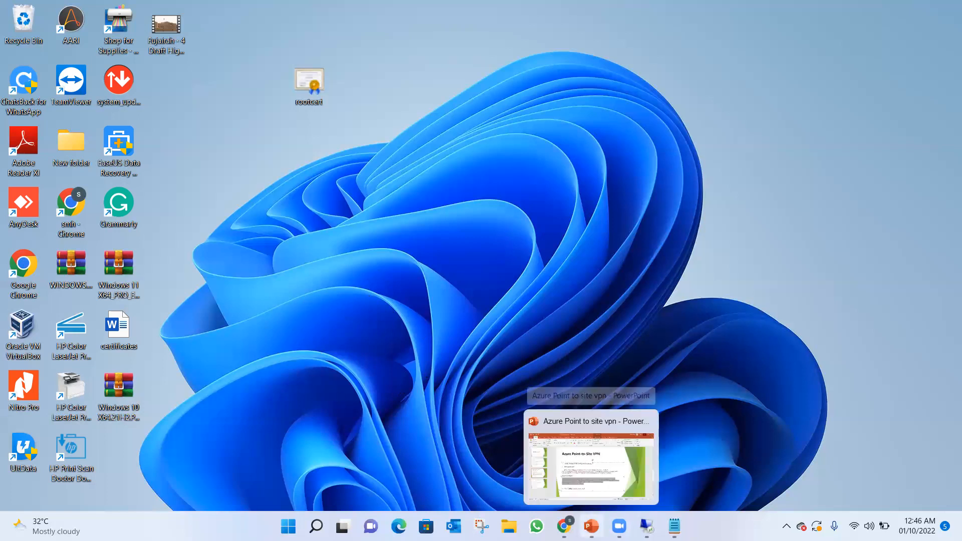
left_click(564, 526)
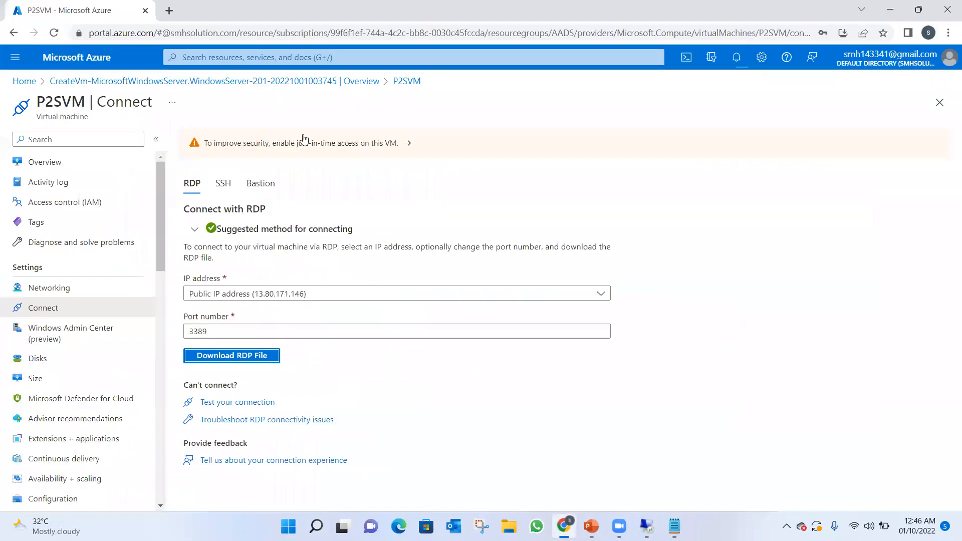
left_click(24, 81)
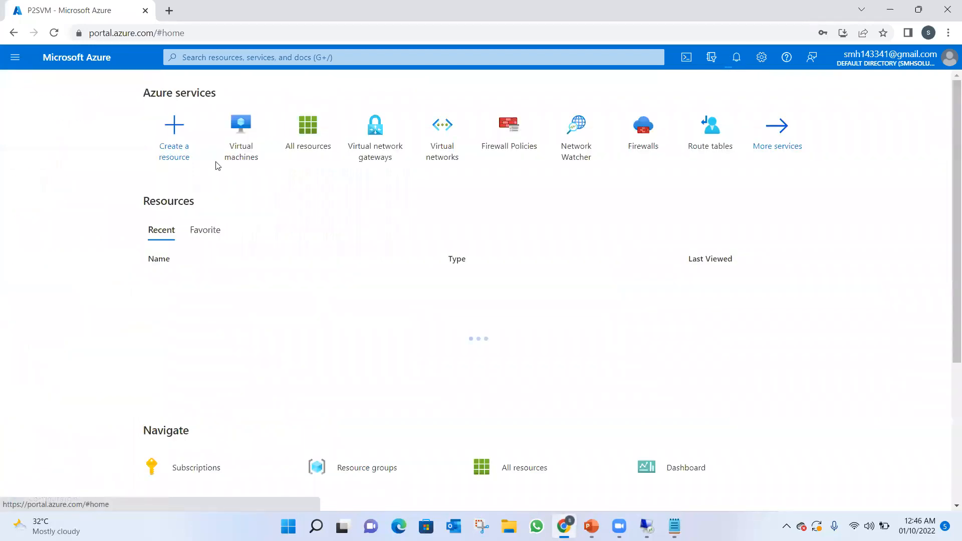
left_click(736, 58)
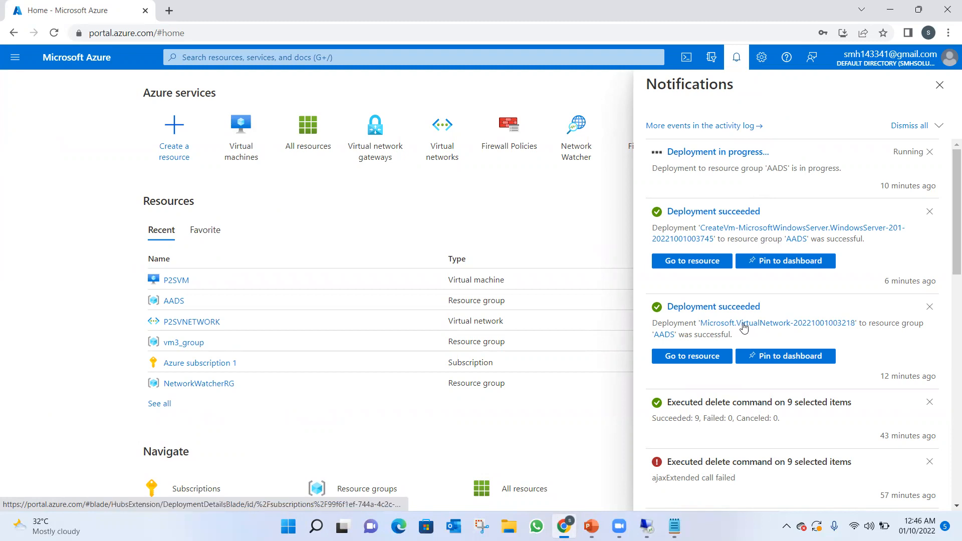
left_click(646, 526)
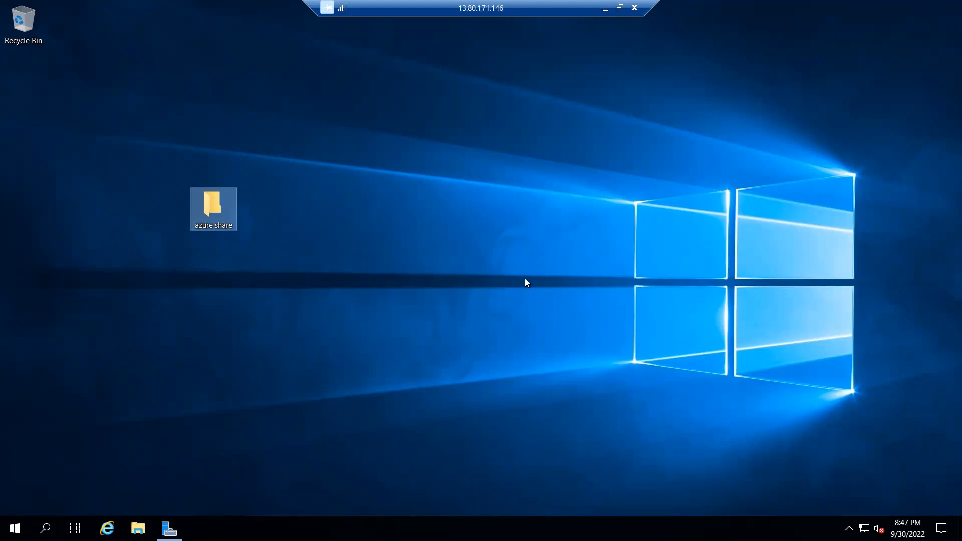
left_click(530, 185)
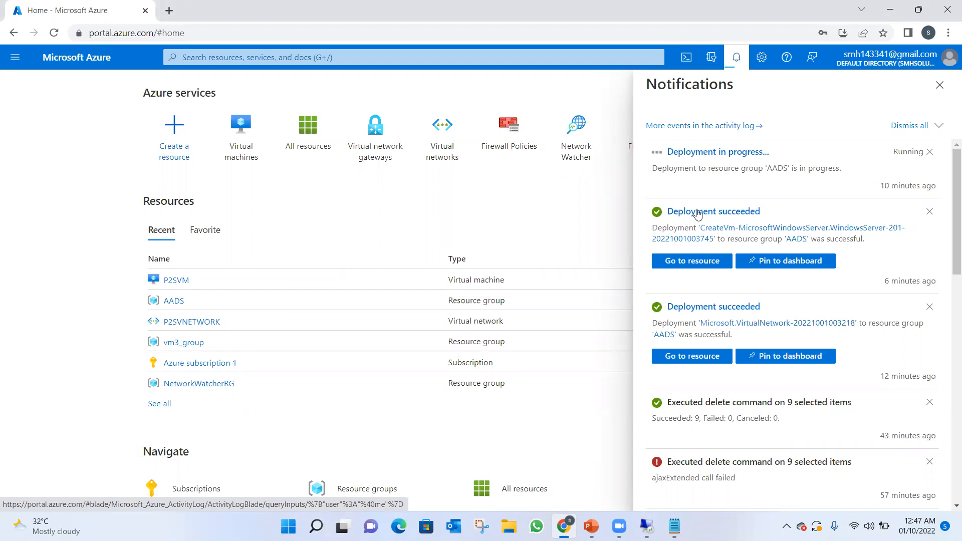
left_click(701, 153)
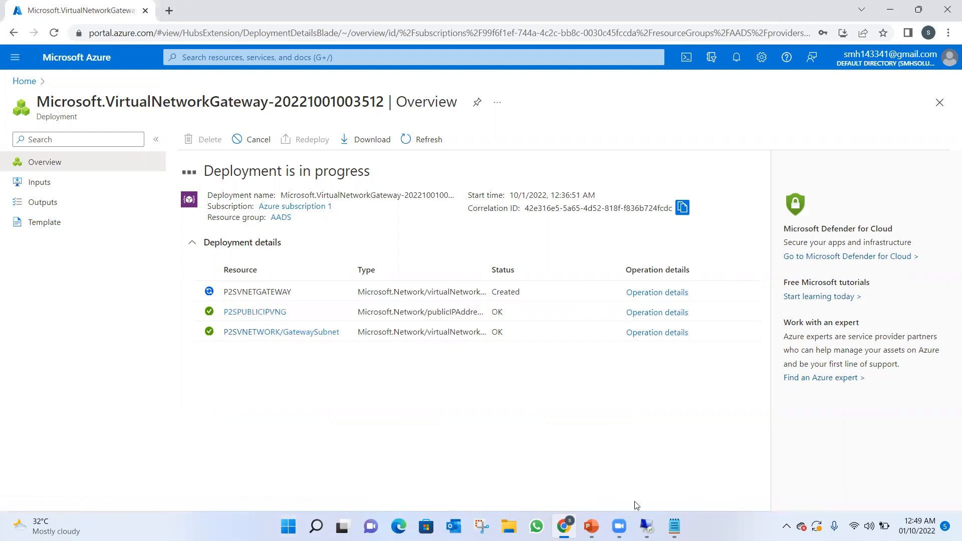
Switch to the virtual machine session, run ipconfig in Command Prompt to check its IP address, close the prompt, and minimize the session.
left_click(647, 527)
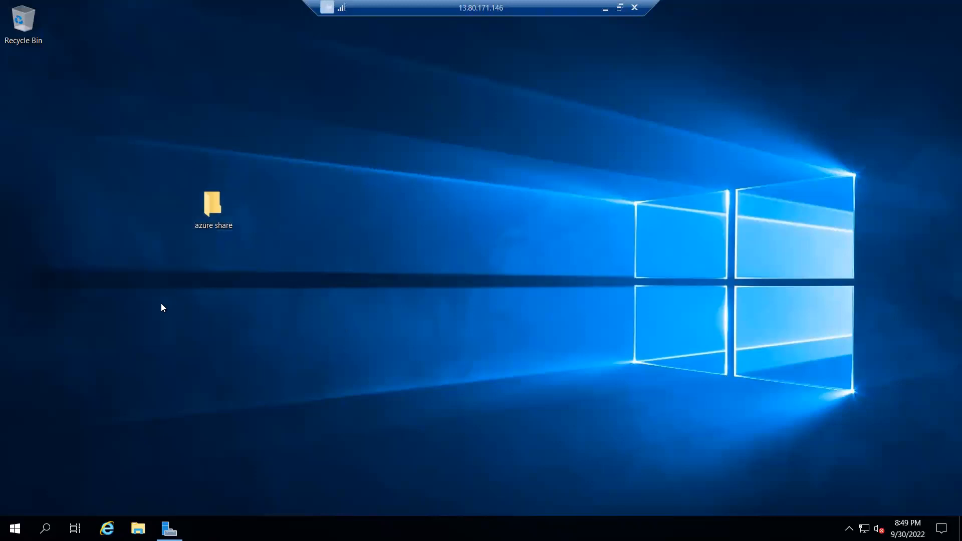
key("super+r")
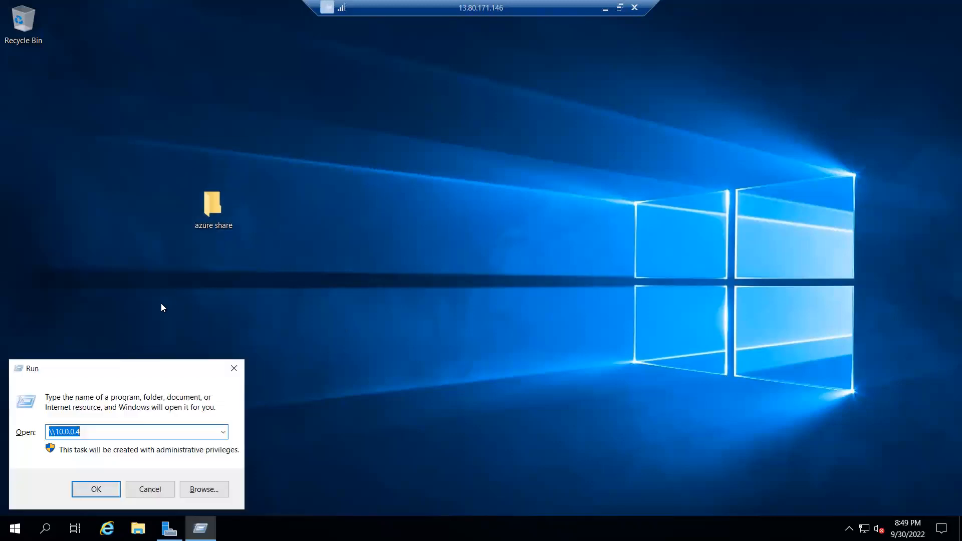
key("BackSpace")
type("cmd")
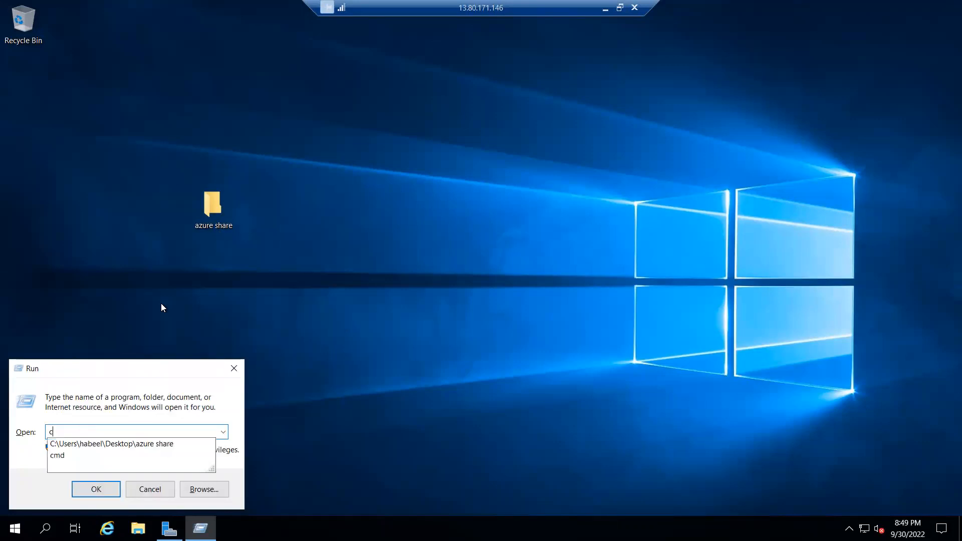
key("Return")
type("ipconfig")
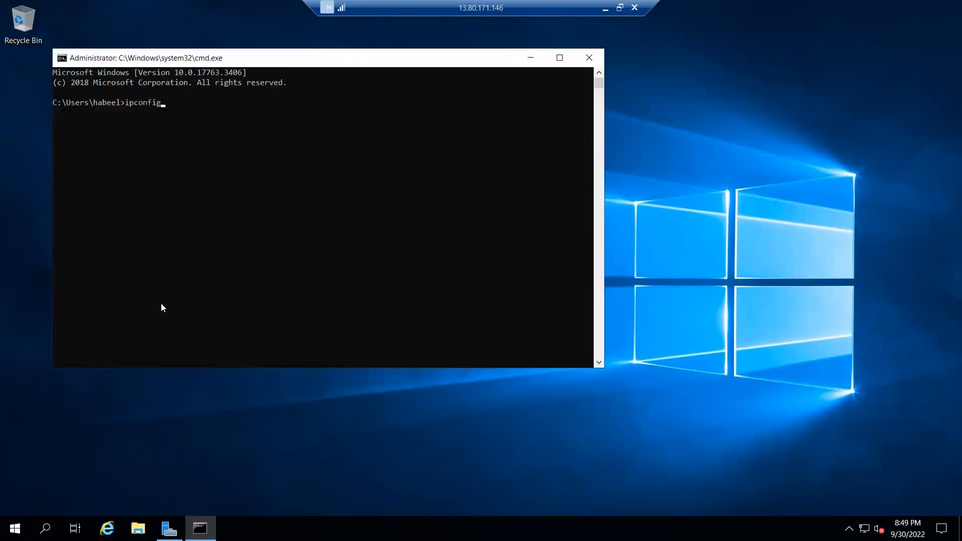
key("Return")
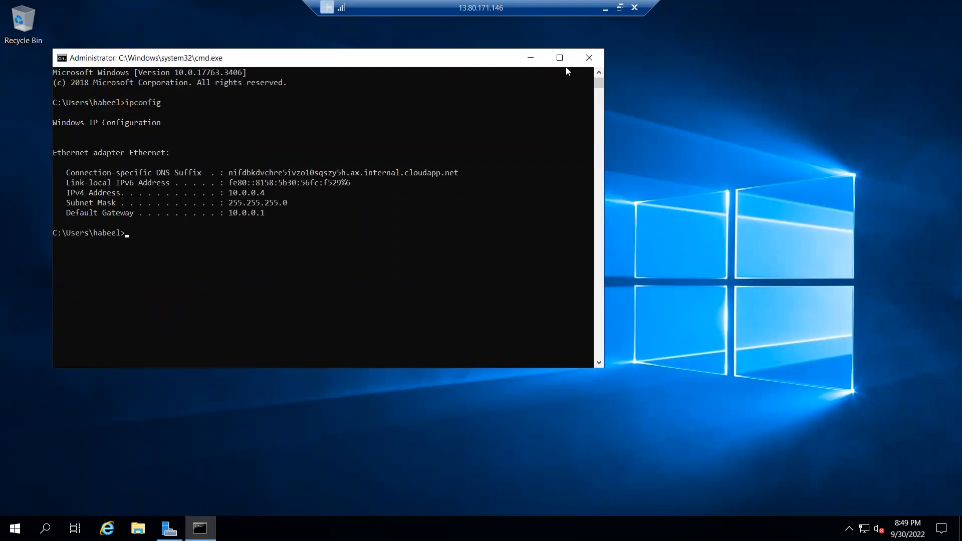
left_click(588, 58)
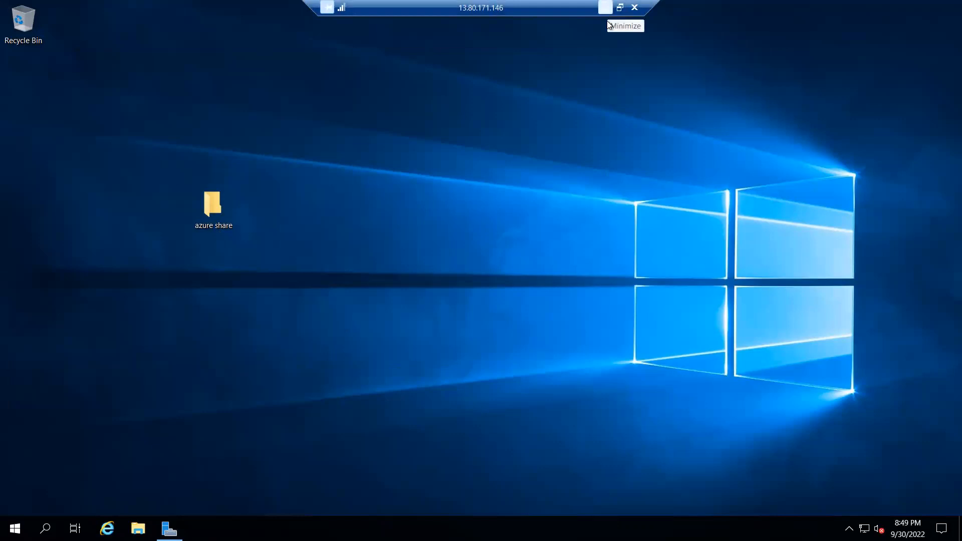
left_click(607, 20)
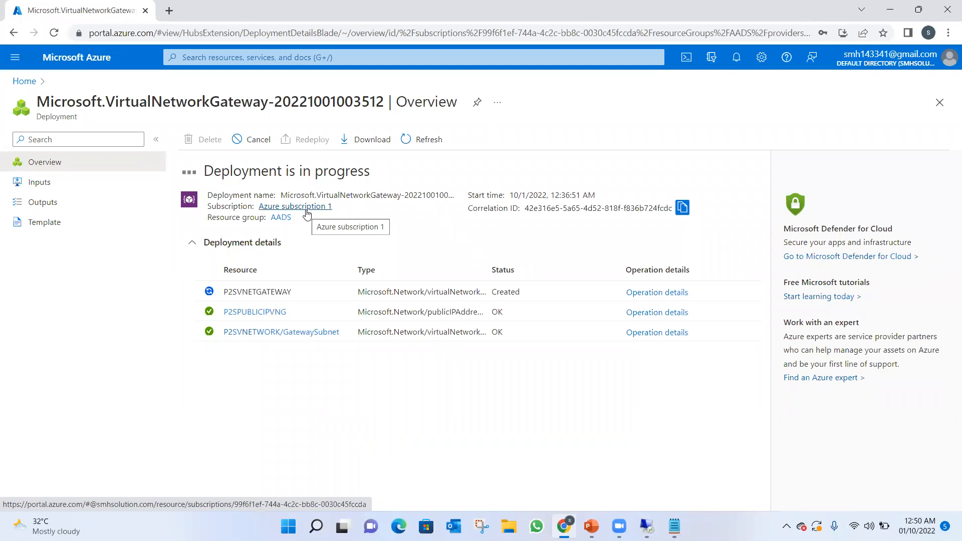
View the Azure subscription 1 overview, return to the portal home page, and reopen the running deployment from the notifications.
left_click(306, 211)
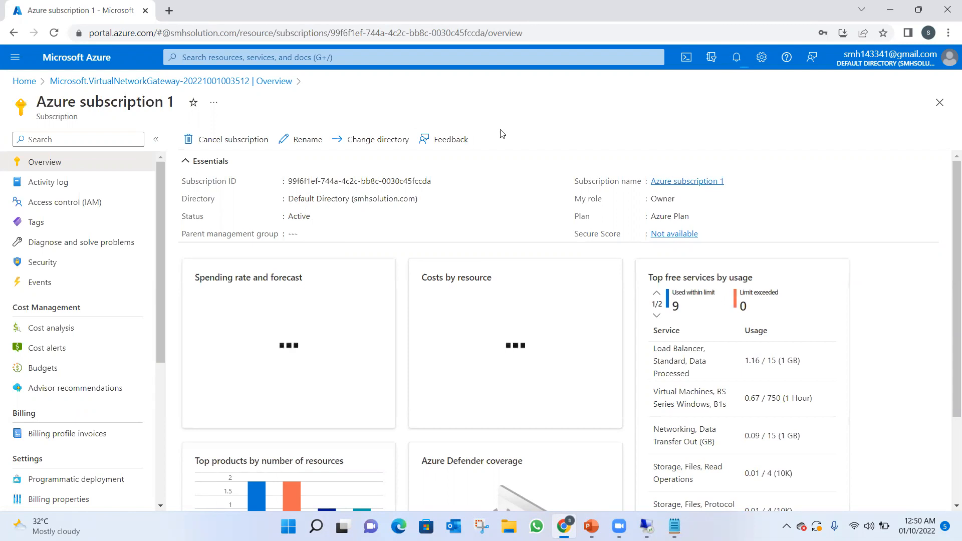
left_click(737, 58)
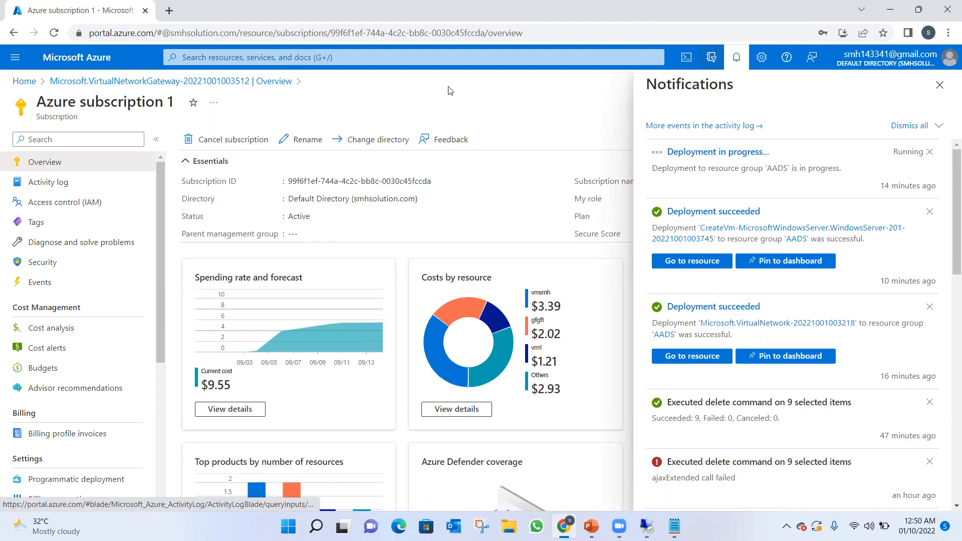
left_click(25, 84)
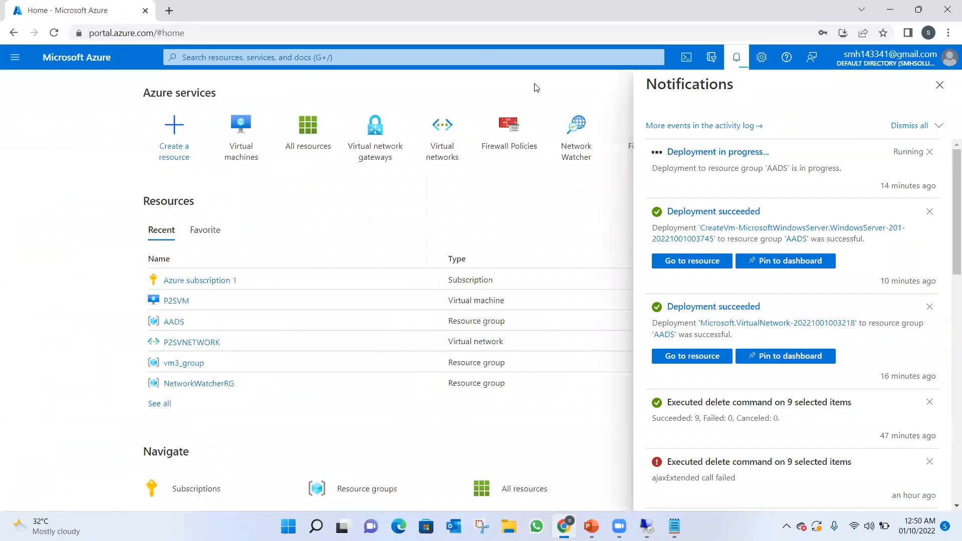
left_click(710, 153)
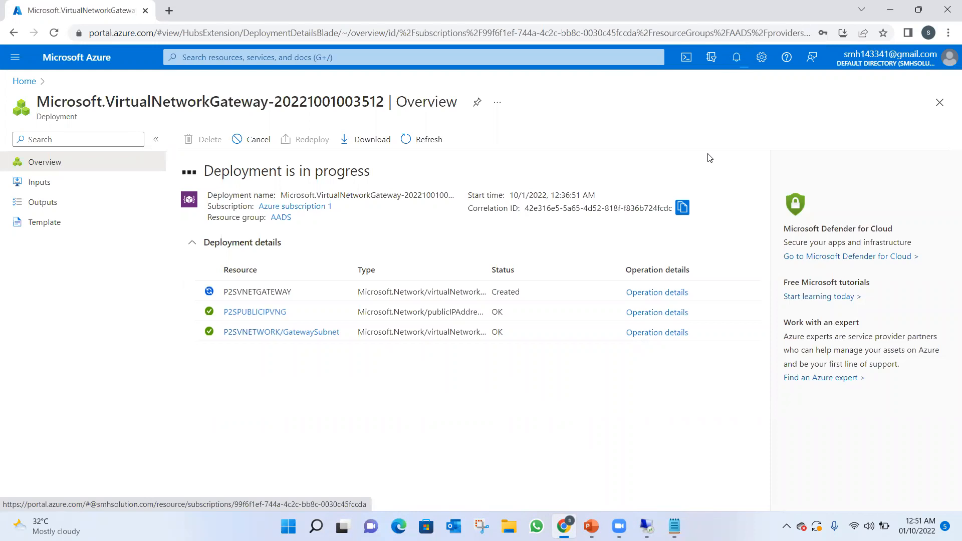
Check the portal notifications for the progress of the virtual network gateway deployment.
left_click(738, 59)
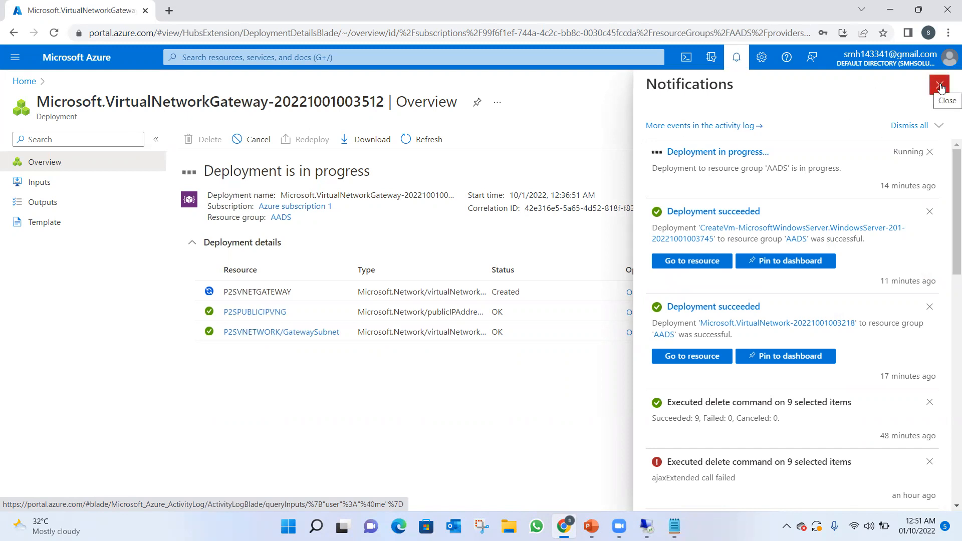
left_click(939, 85)
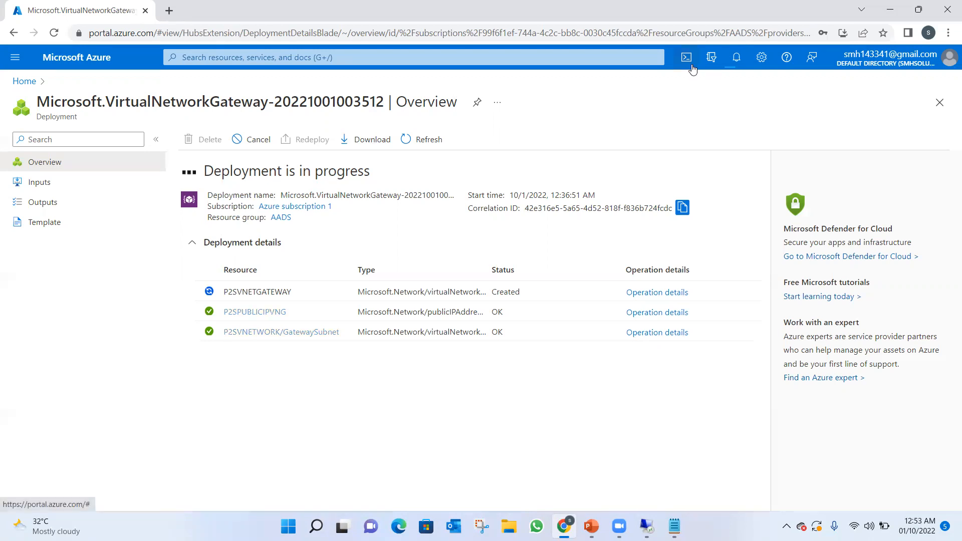
left_click(735, 59)
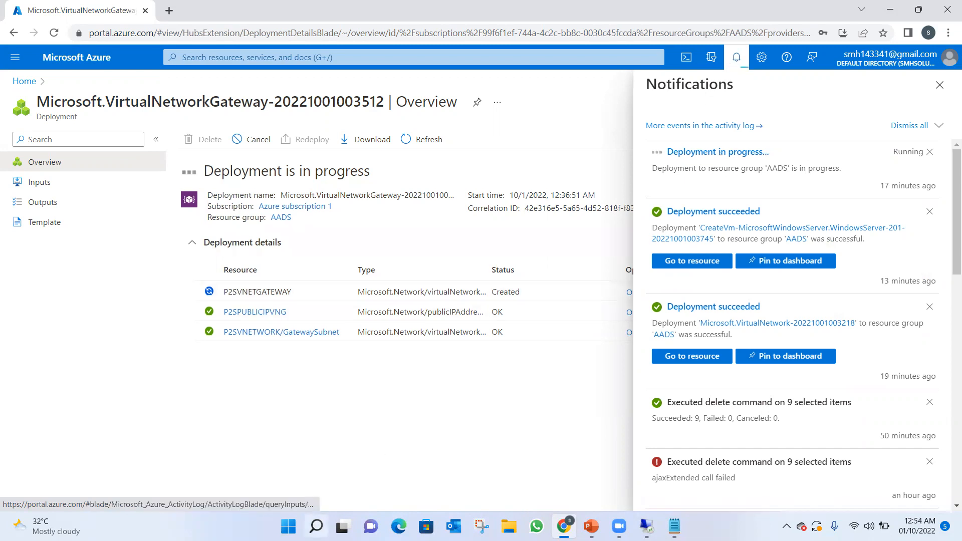
Look up the VPN settings in Windows Settings to review the local VPN connections, and close the window.
left_click(288, 526)
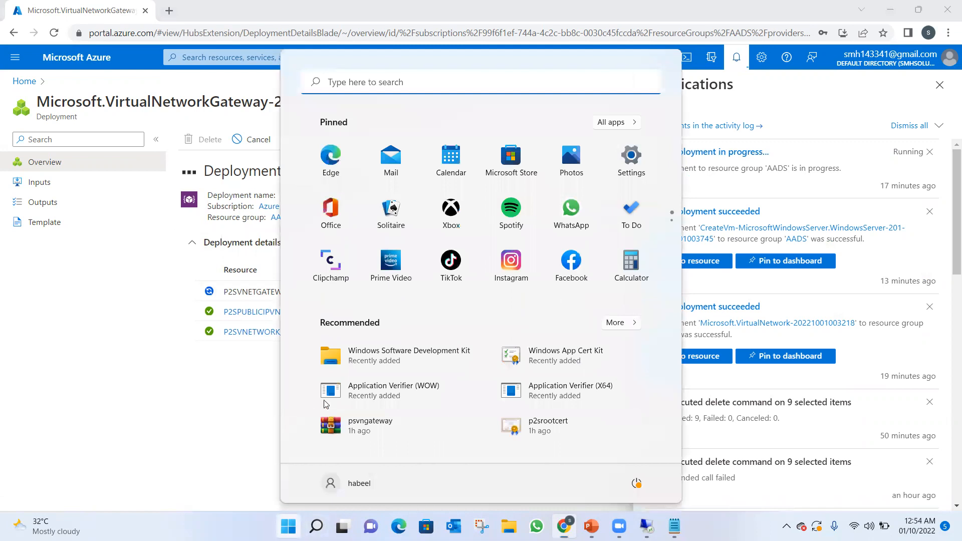
left_click(631, 156)
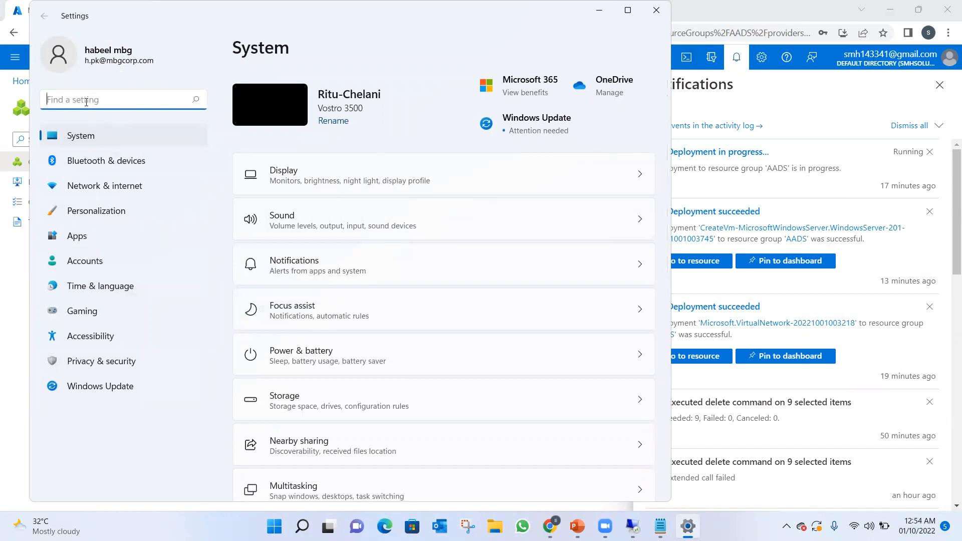
type("vp")
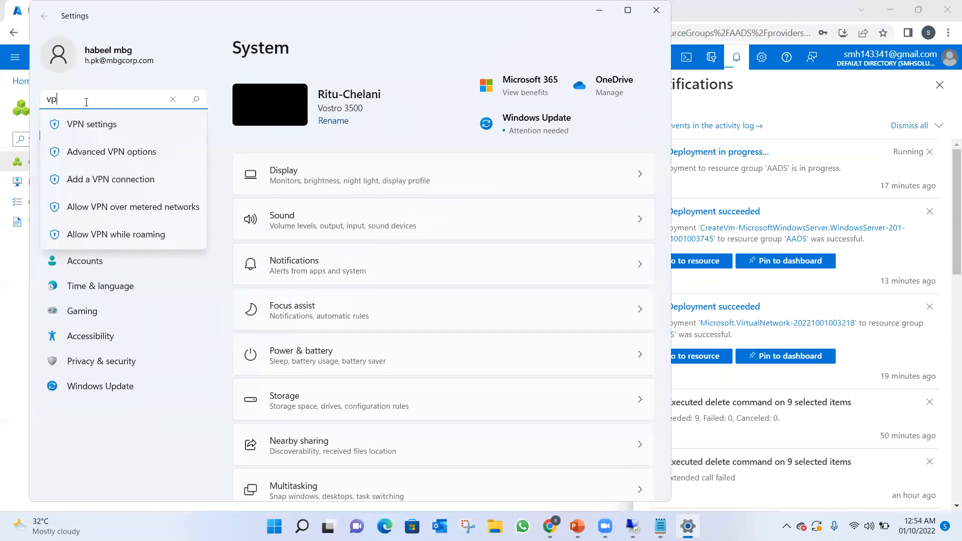
left_click(88, 124)
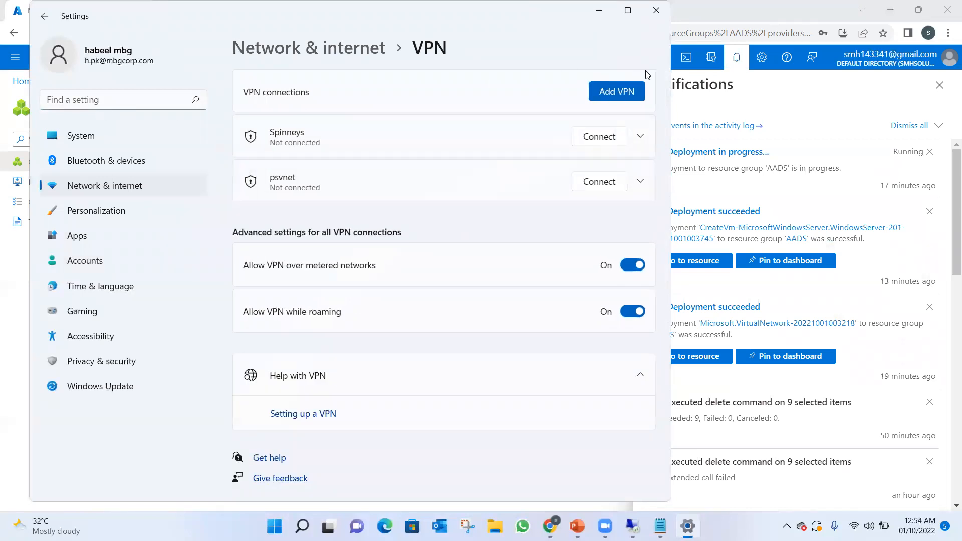
left_click(654, 26)
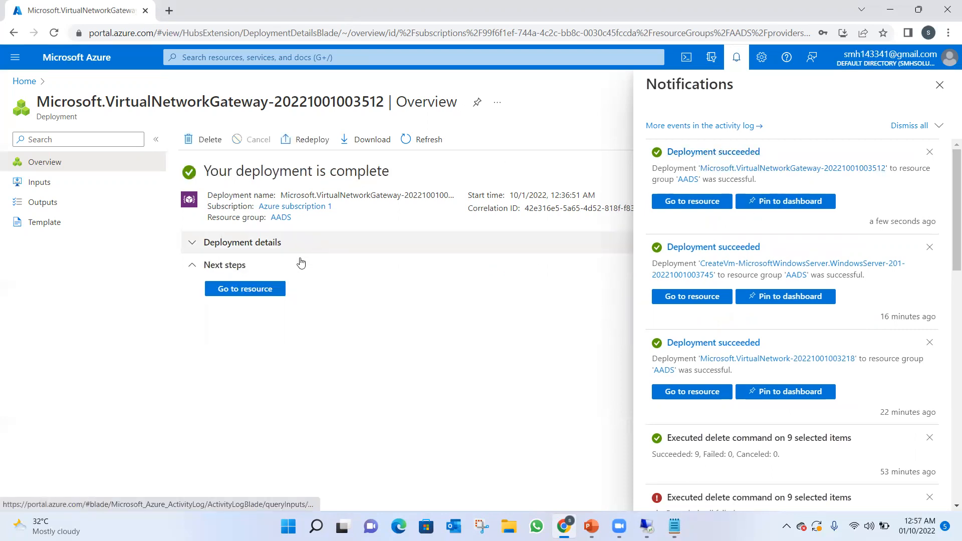
Open the deployed P2SVNETGATEWAY, start its point-to-site configuration, and set the address pool to 172.16.10.0/24.
left_click(249, 294)
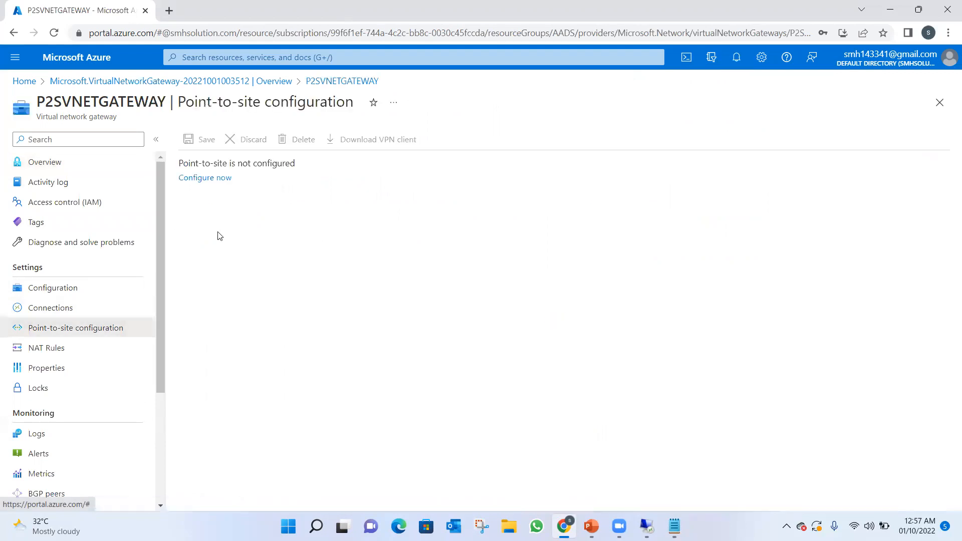
left_click(216, 178)
left_click(212, 180)
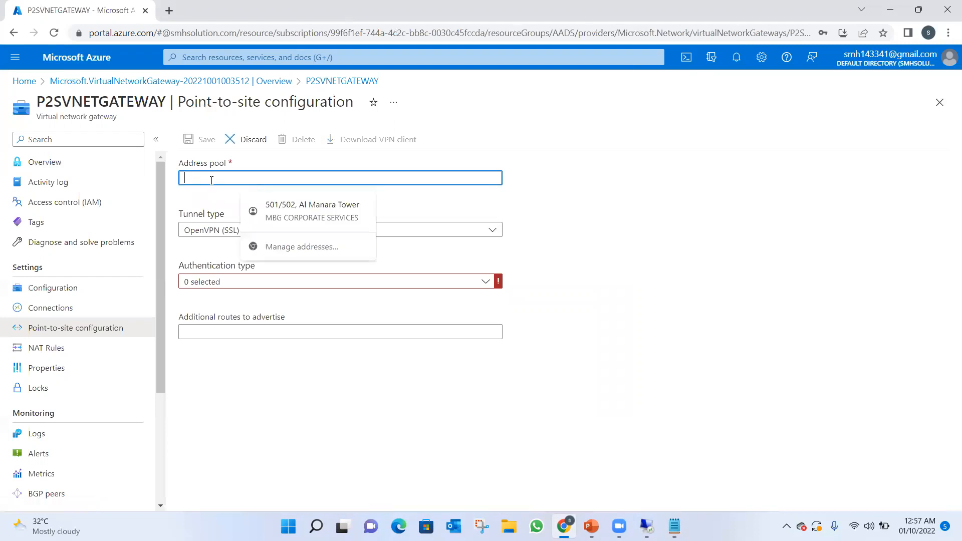
type("1")
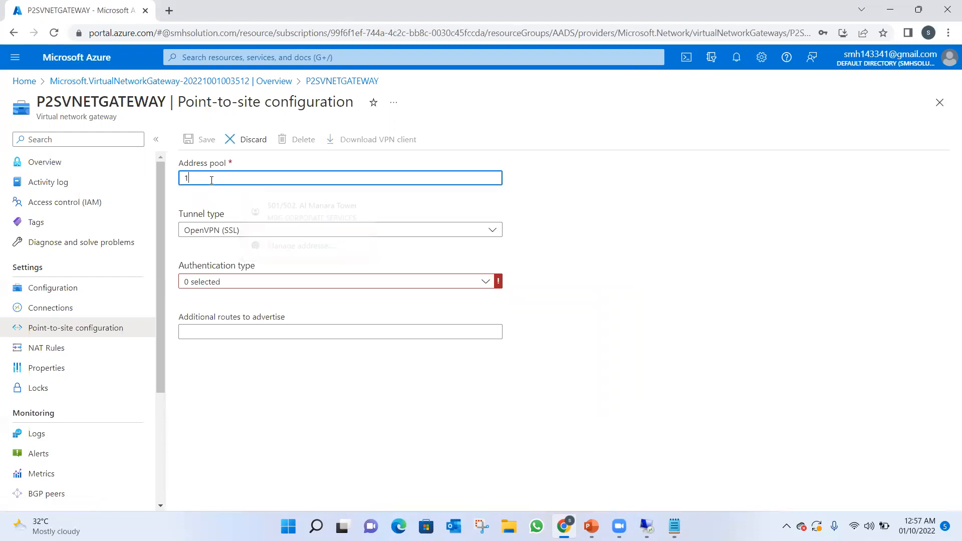
type("72.1")
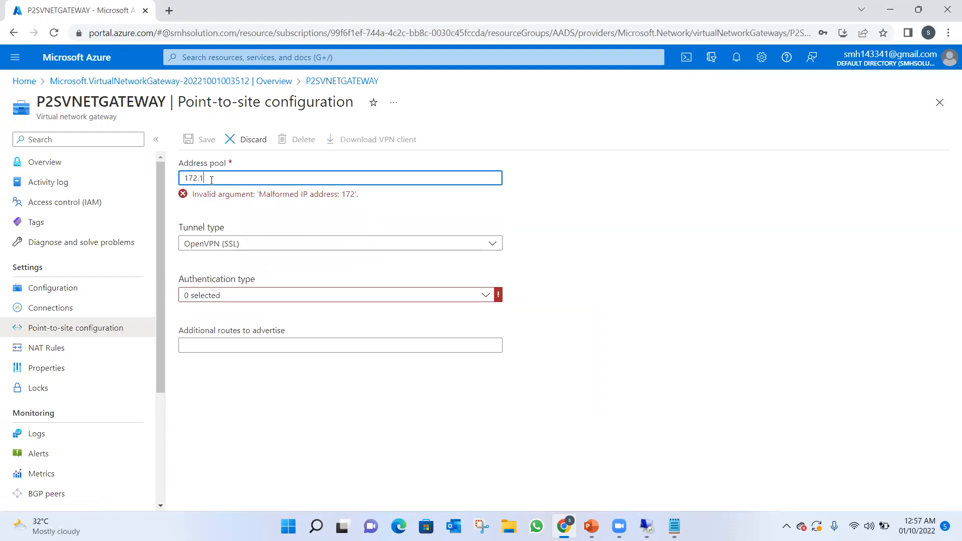
type("6.10.0/24")
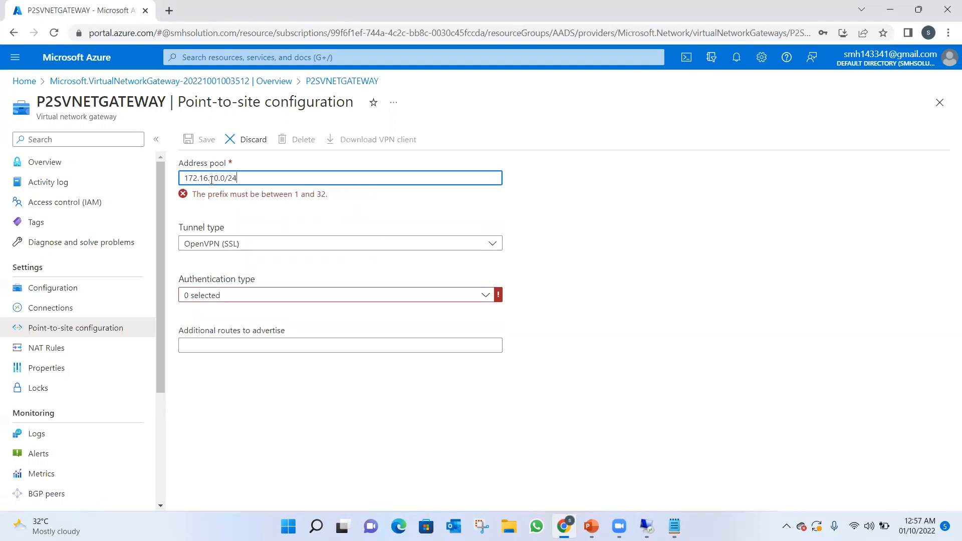
Set the tunnel type to IKEv2 and SSTP (SSL) and the authentication type to Azure certificate.
left_click(260, 235)
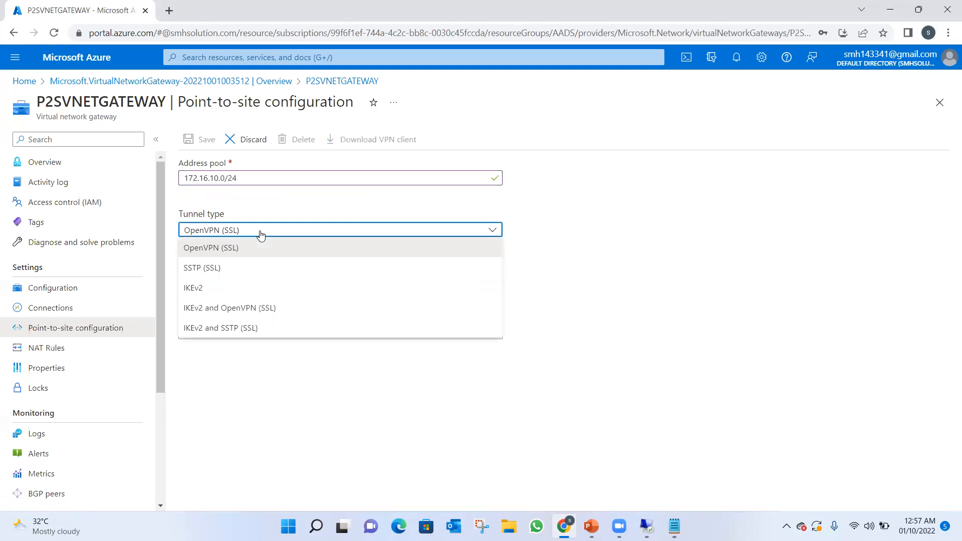
left_click(215, 328)
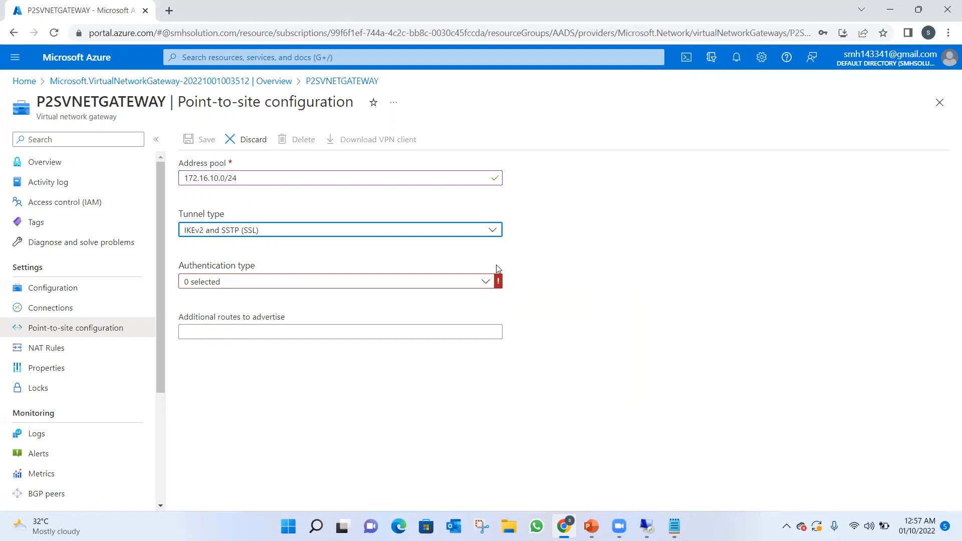
left_click(485, 282)
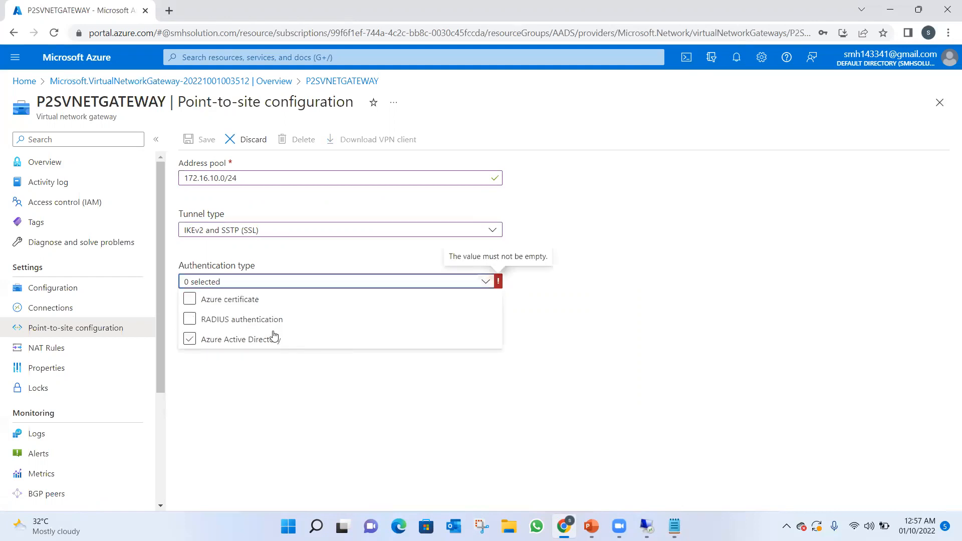
left_click(253, 299)
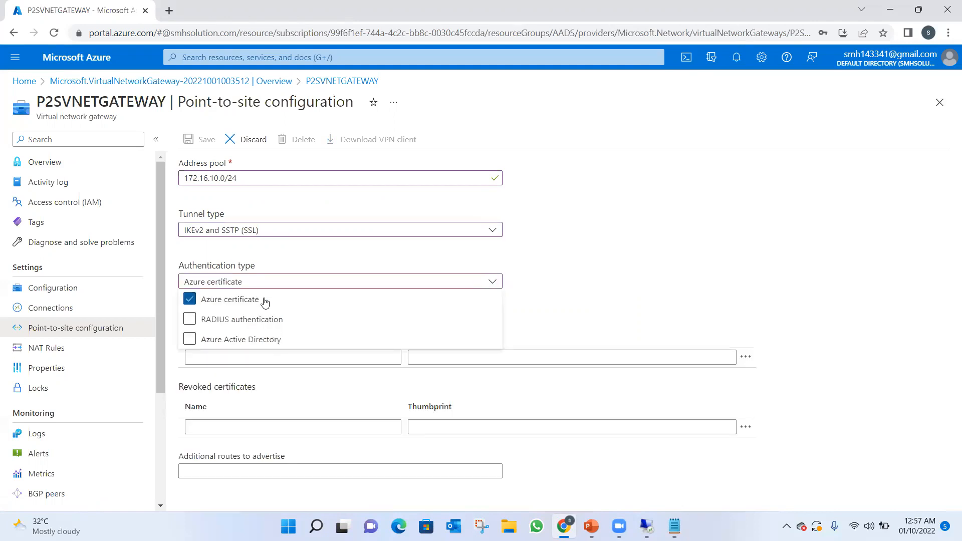
left_click(628, 241)
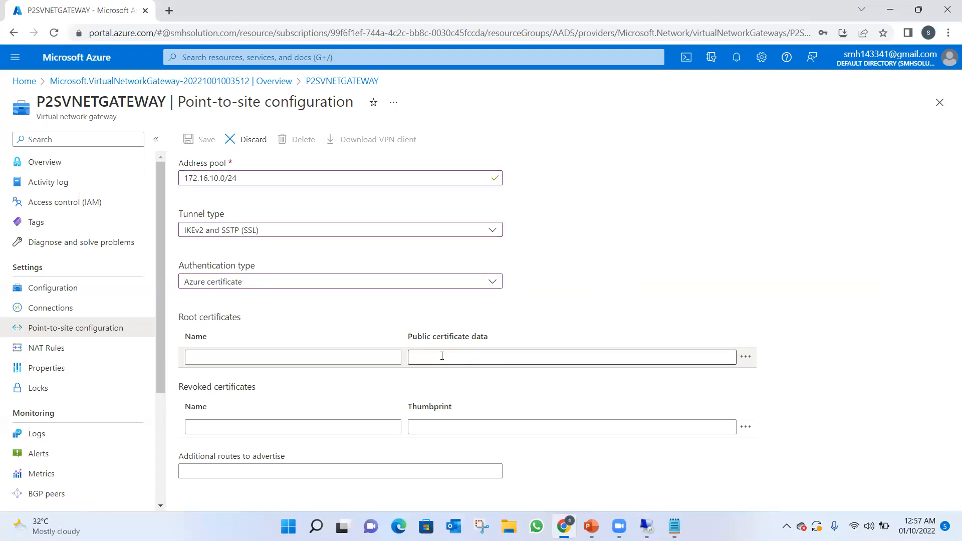
Enter rootcertificate as the name of the first root certificate and go to its public certificate data.
left_click(261, 355)
type("rootce")
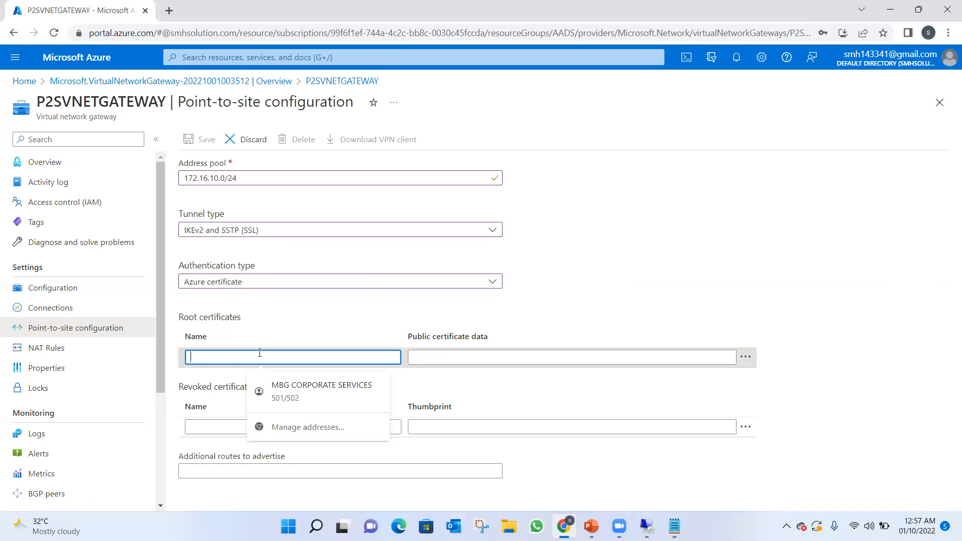
type("r")
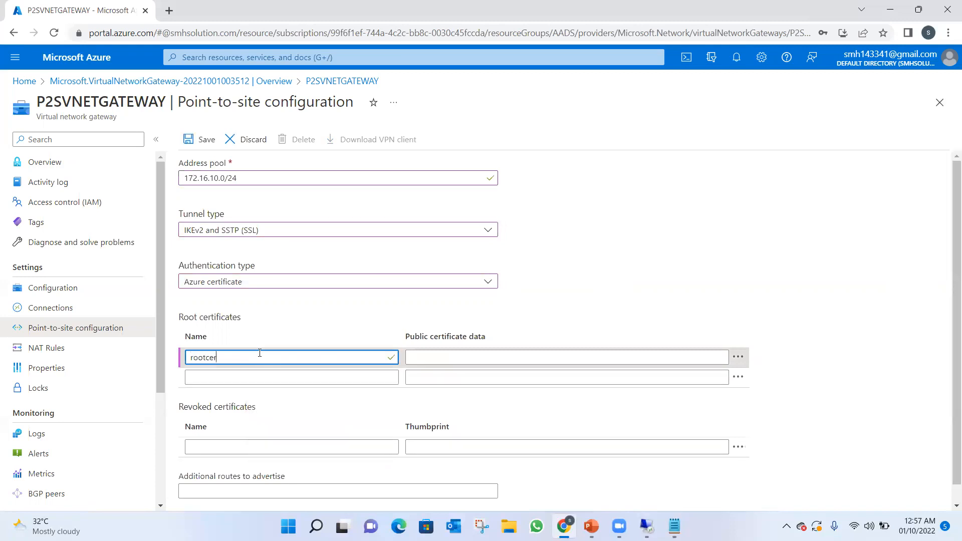
type("tificate")
left_click(437, 357)
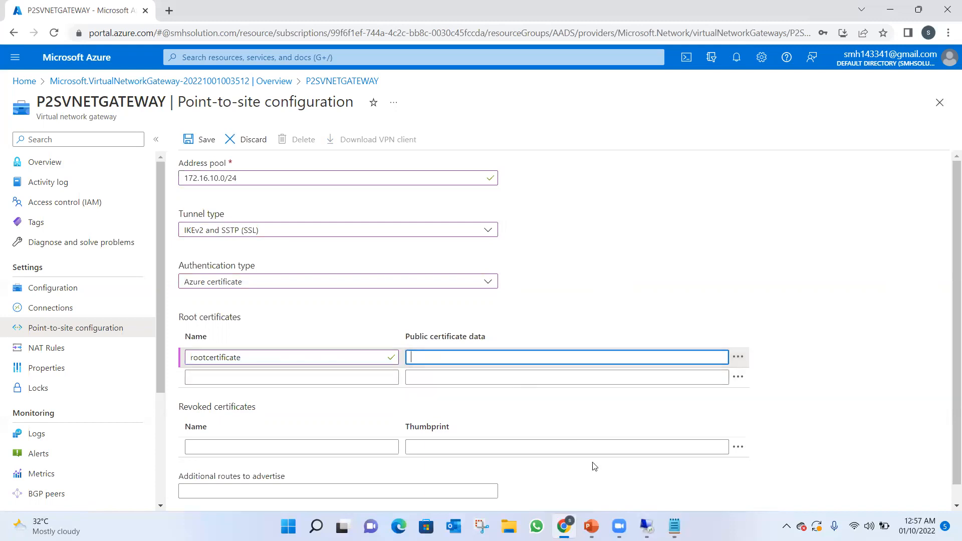
Switch to the rootcert file in Notepad and copy the certificate text between the BEGIN and END lines.
mouse_move(646, 526)
left_click(894, 3)
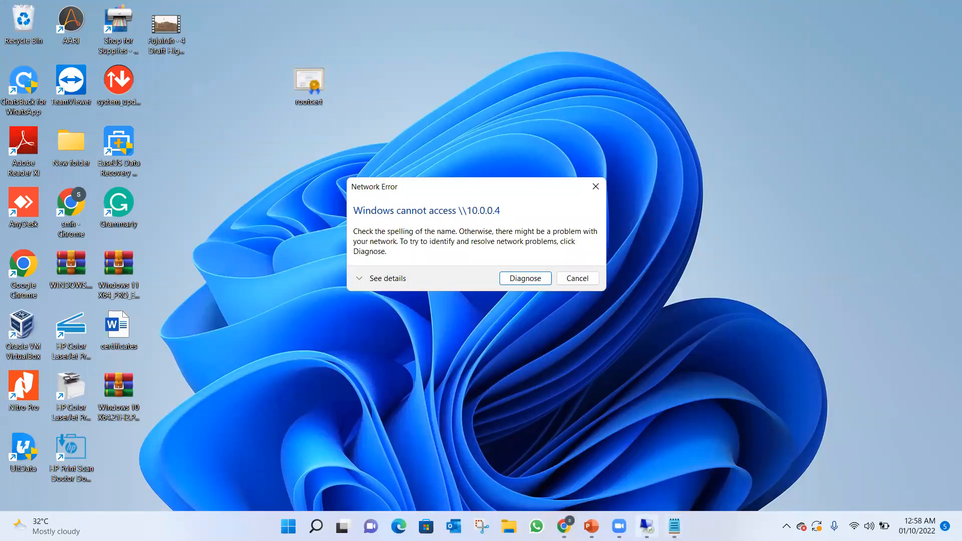
left_click(674, 526)
left_click_drag(350, 285, 46, 118)
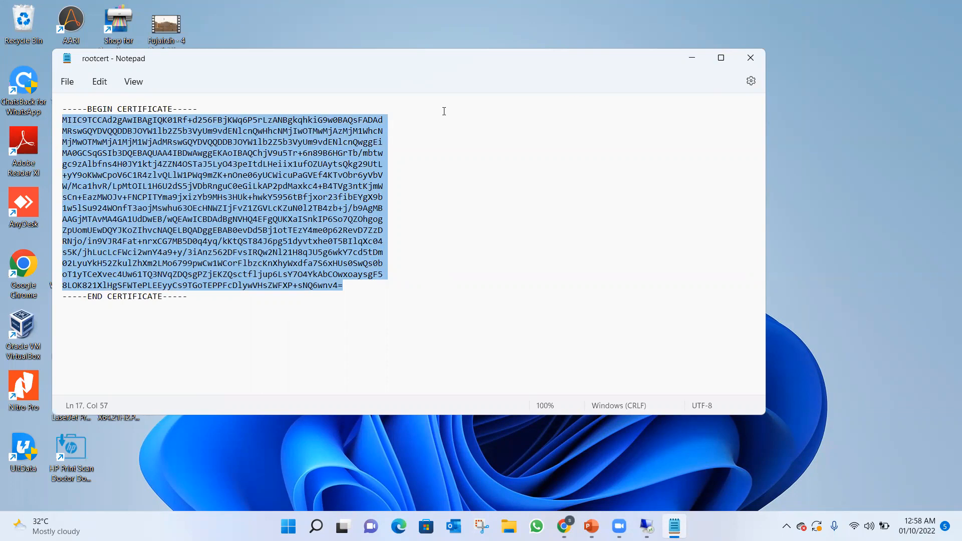
left_click(691, 57)
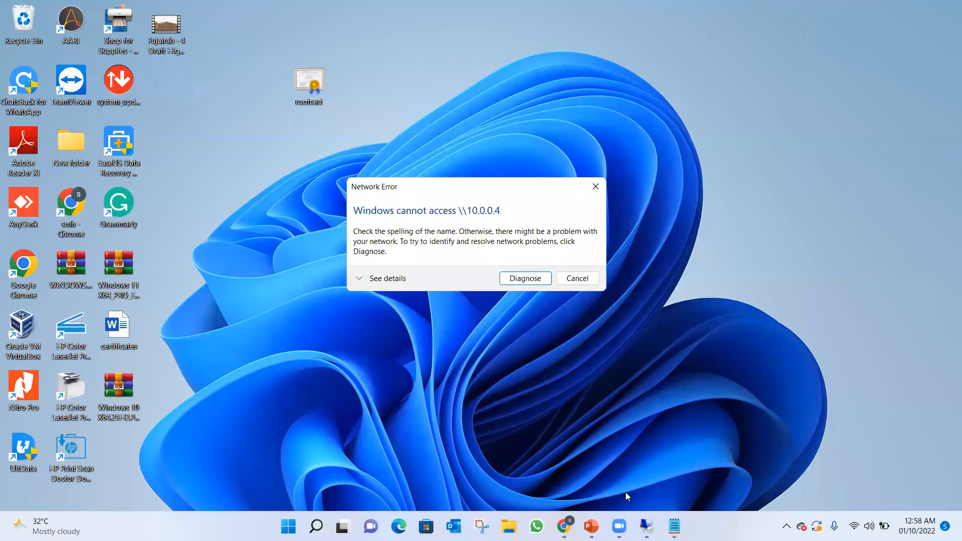
Return to the Azure portal in Chrome and paste the copied text as the public certificate data for rootcertificate.
left_click(646, 526)
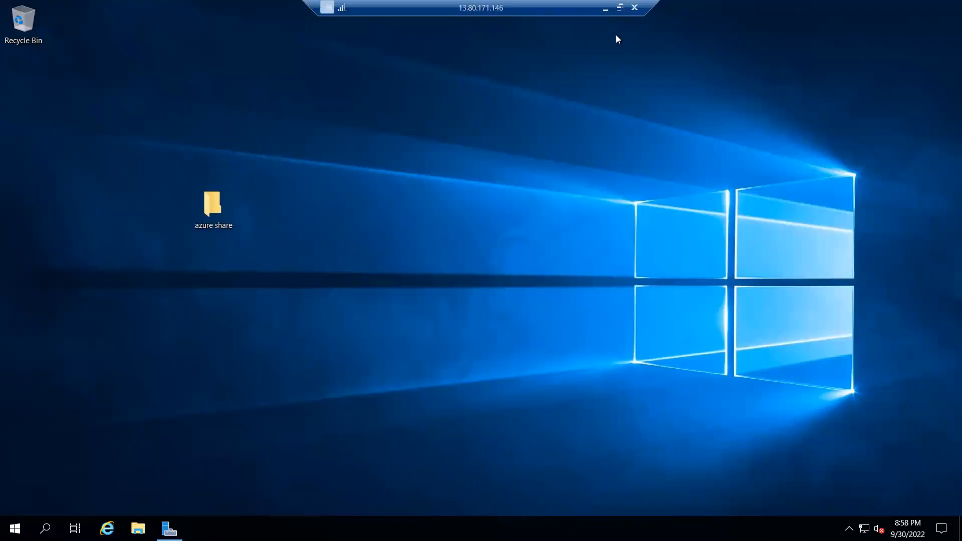
left_click(605, 9)
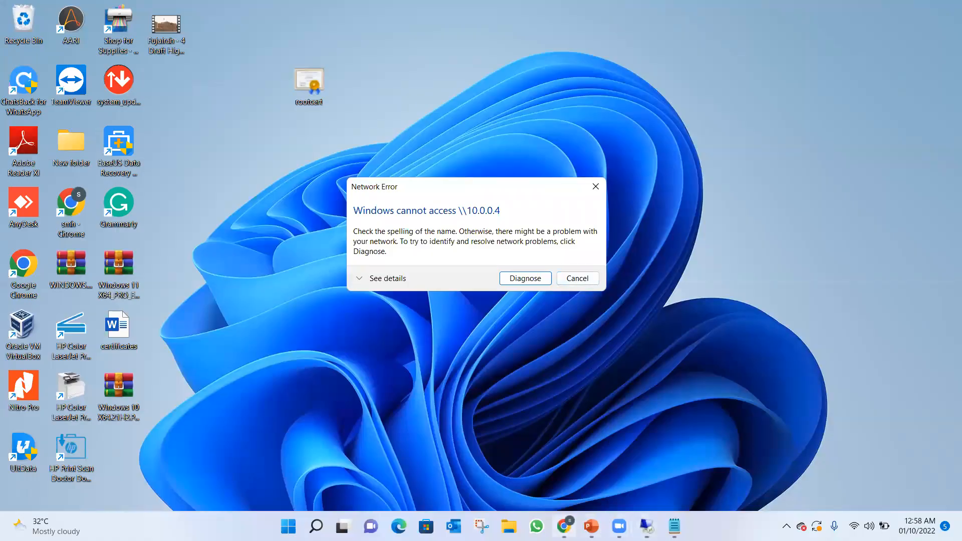
left_click(564, 526)
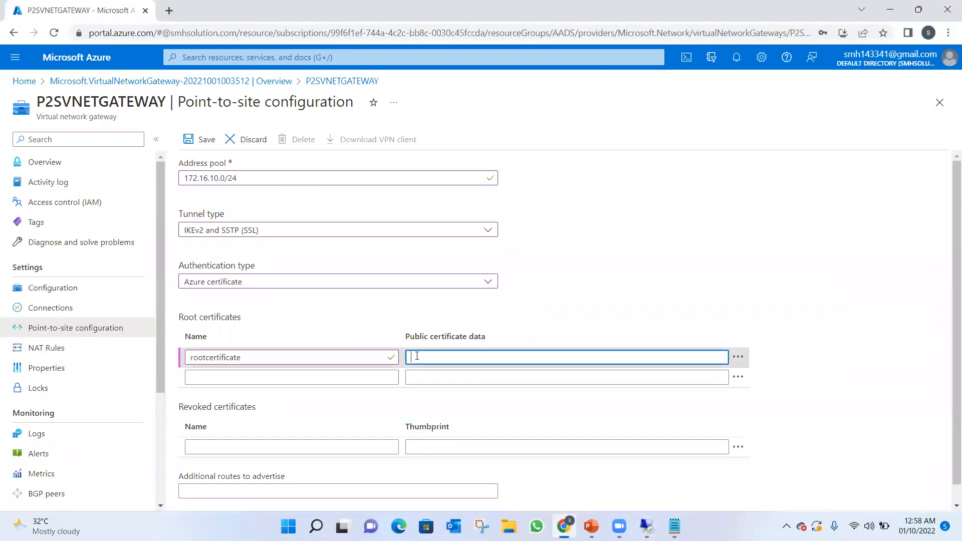
right_click(417, 356)
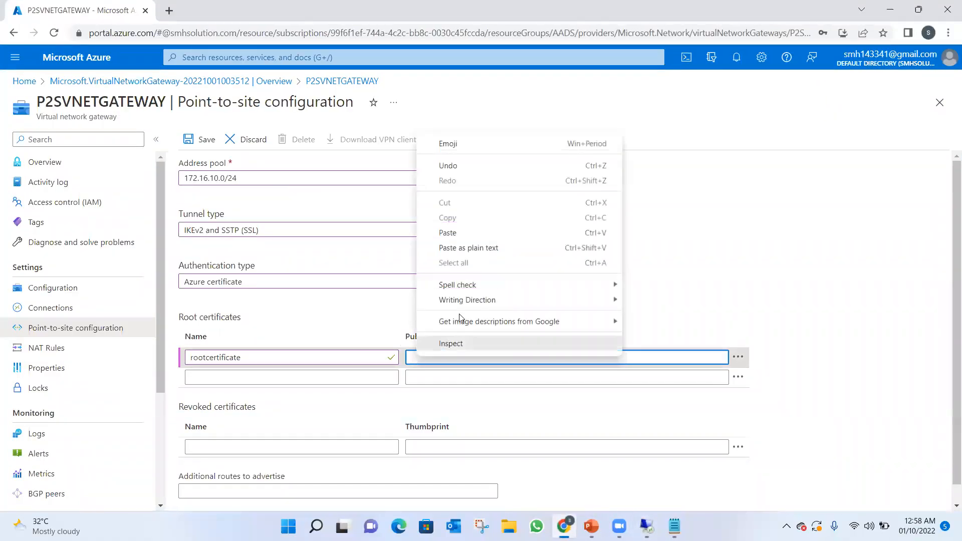
left_click(454, 237)
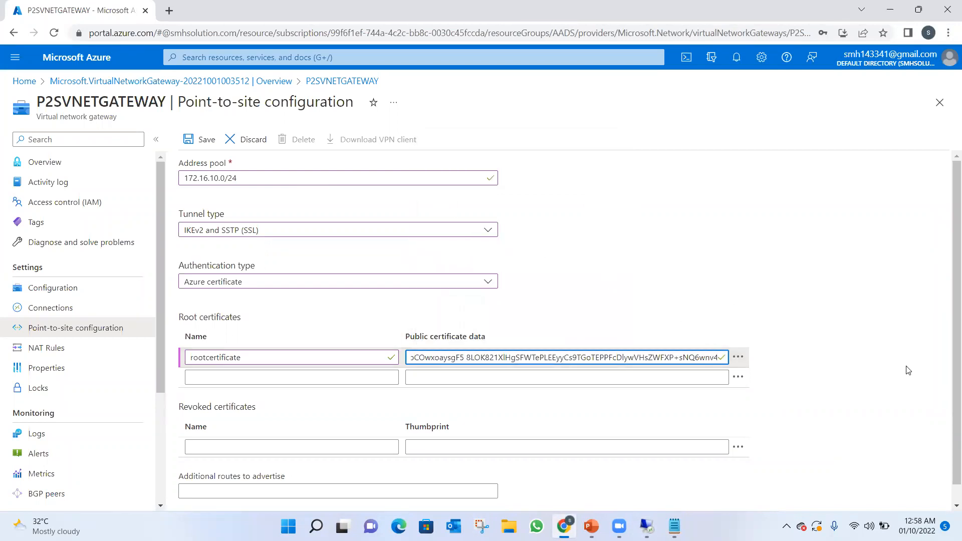
Save the point-to-site configuration and check the portal notifications for the save status.
scroll(948, 398, "down", 1)
scroll(948, 409, "up", 1)
left_click(200, 139)
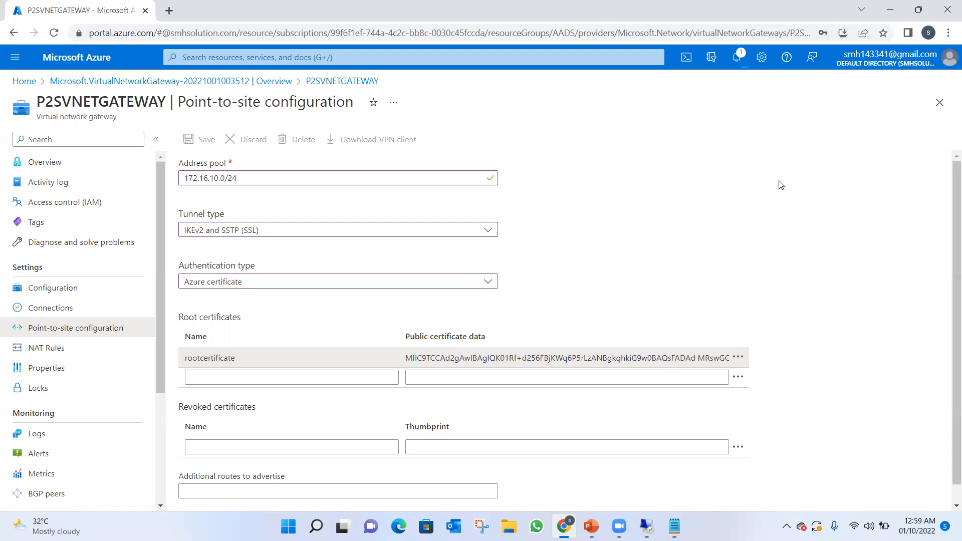
left_click(736, 57)
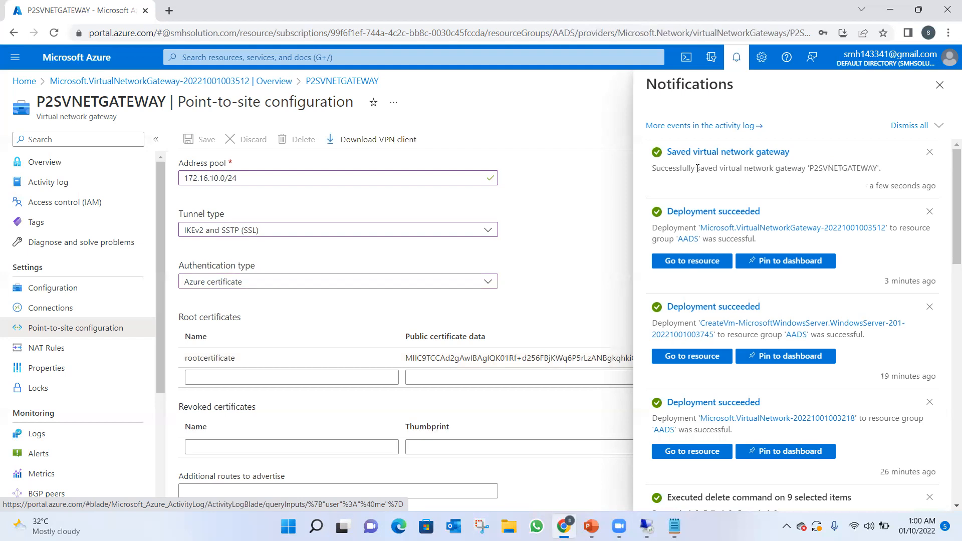
left_click(940, 86)
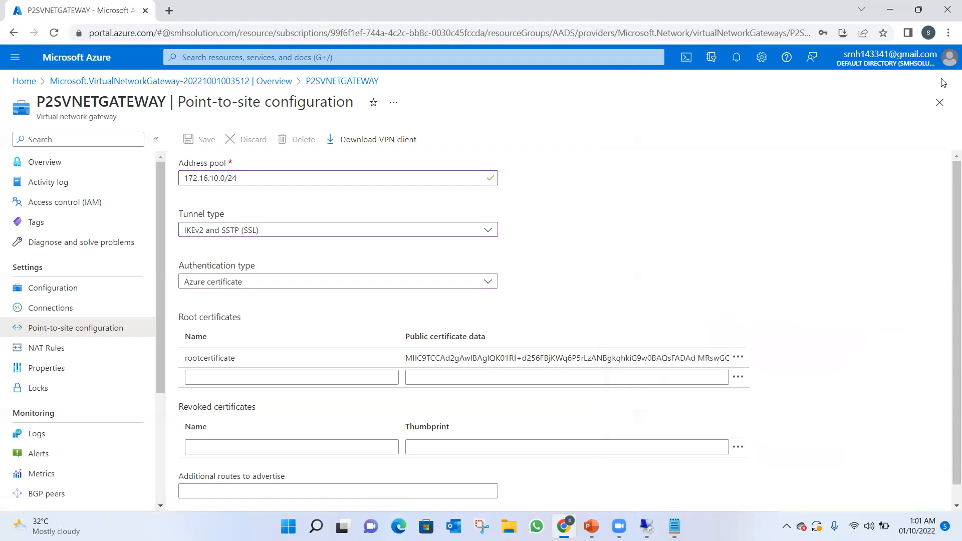
Download the VPN client package and show P2SVNETGATEWAY.zip in the Downloads folder.
left_click(391, 143)
scroll(947, 269, "down", 1)
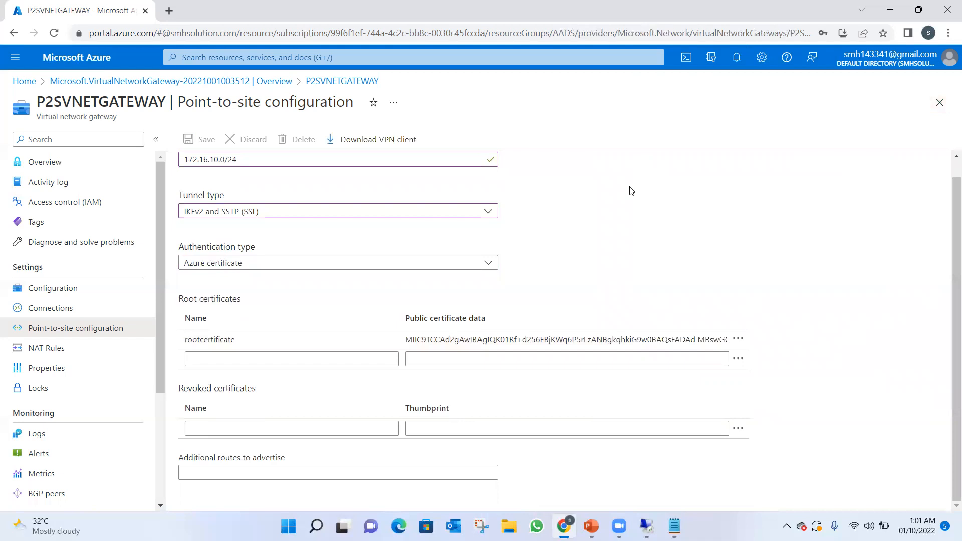
left_click(387, 140)
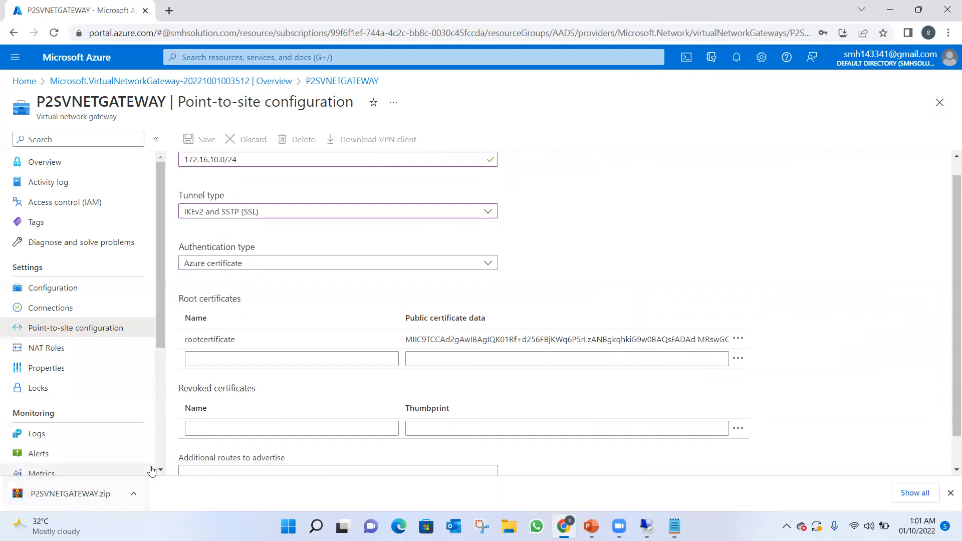
left_click(946, 32)
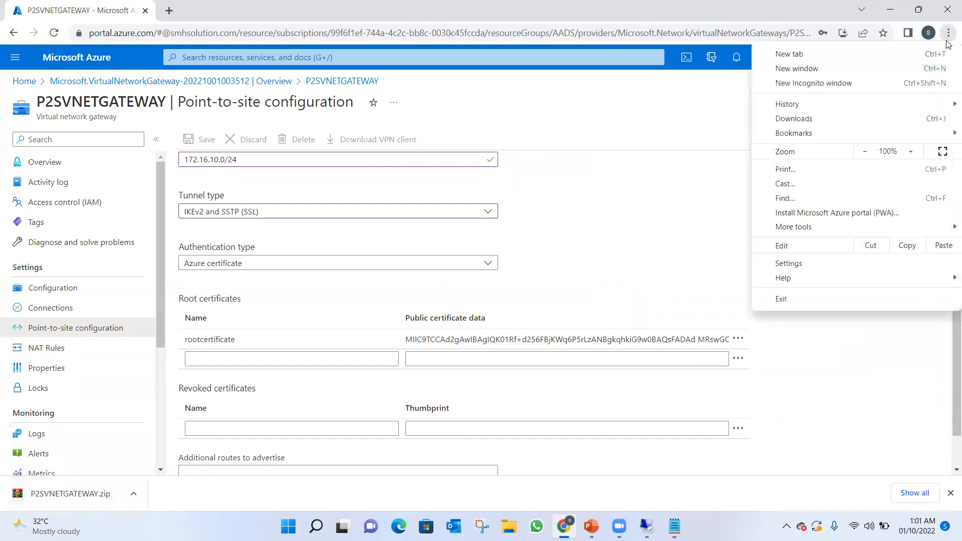
left_click(819, 125)
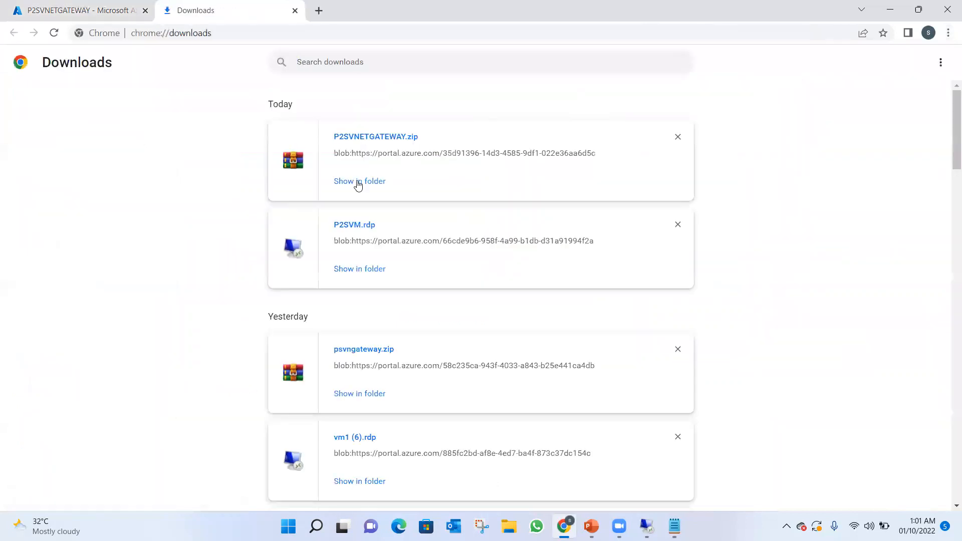
left_click(357, 182)
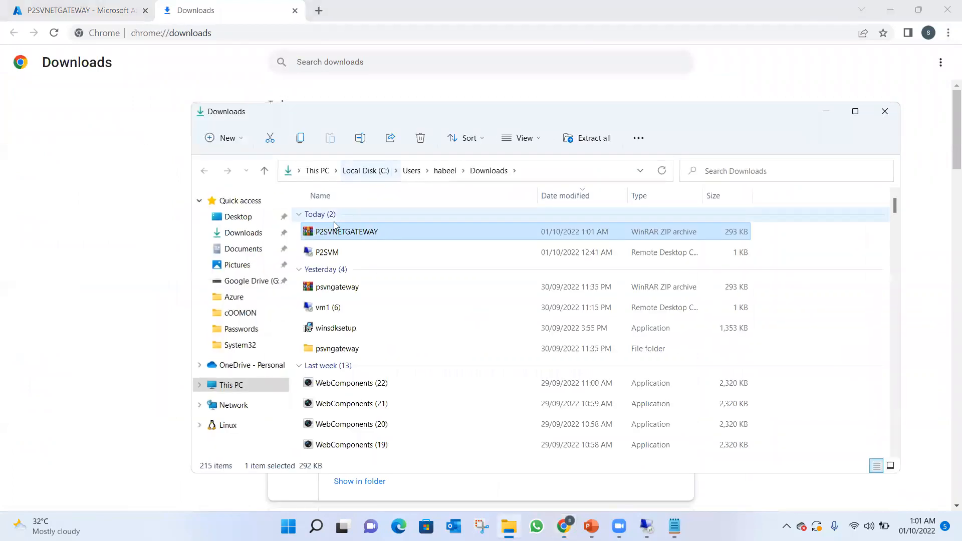
Extract P2SVNETGATEWAY.zip with WinRAR into a P2SVNETGATEWAY folder in Downloads and close the archive.
double_click(332, 232)
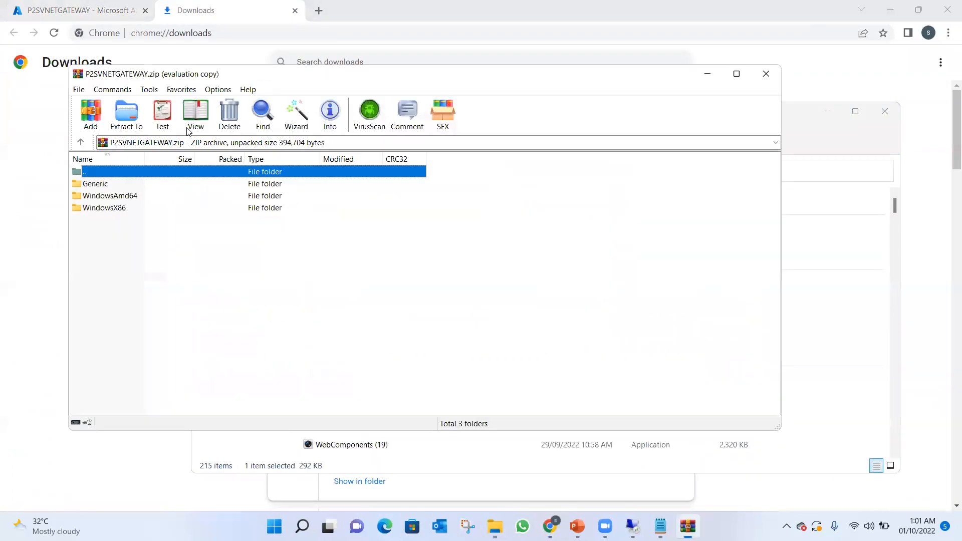
left_click(128, 120)
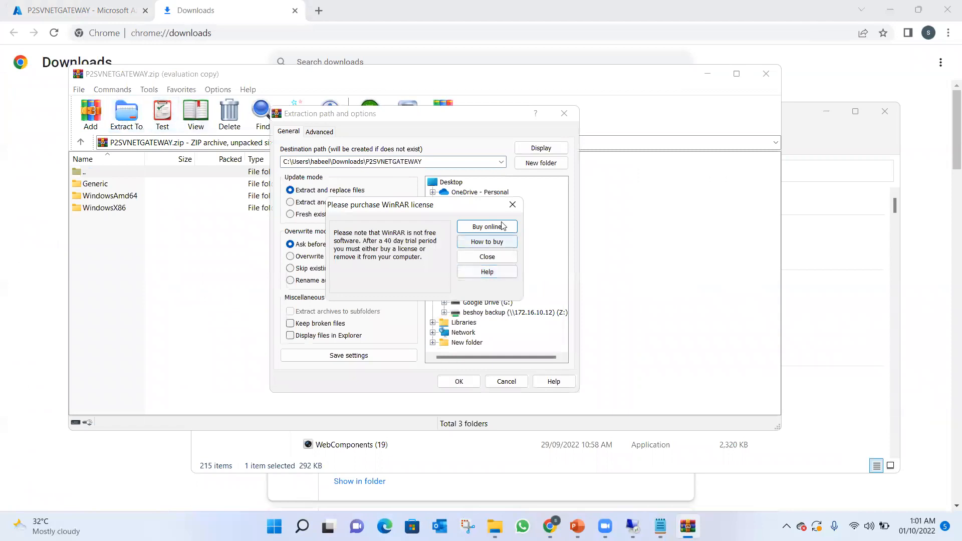
left_click(511, 205)
left_click(459, 381)
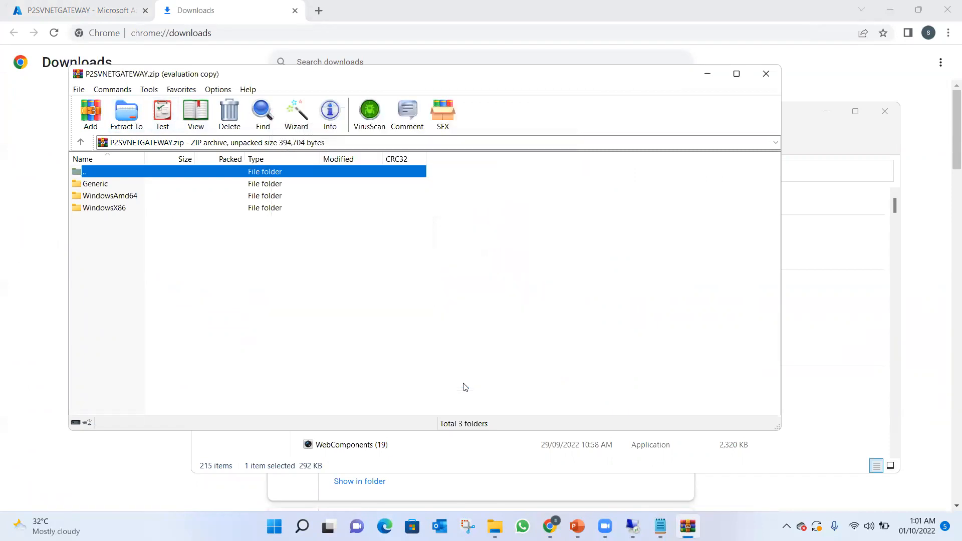
left_click(764, 72)
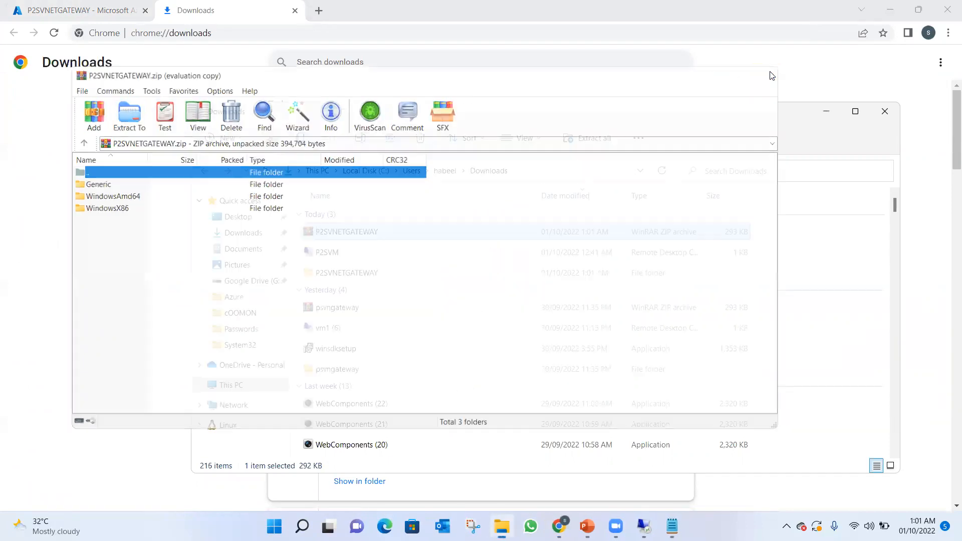
Run VpnClientSetupAmd64 from the extracted WindowsAmd64 folder and install the VPN client for P2SVNETWORK.
double_click(338, 272)
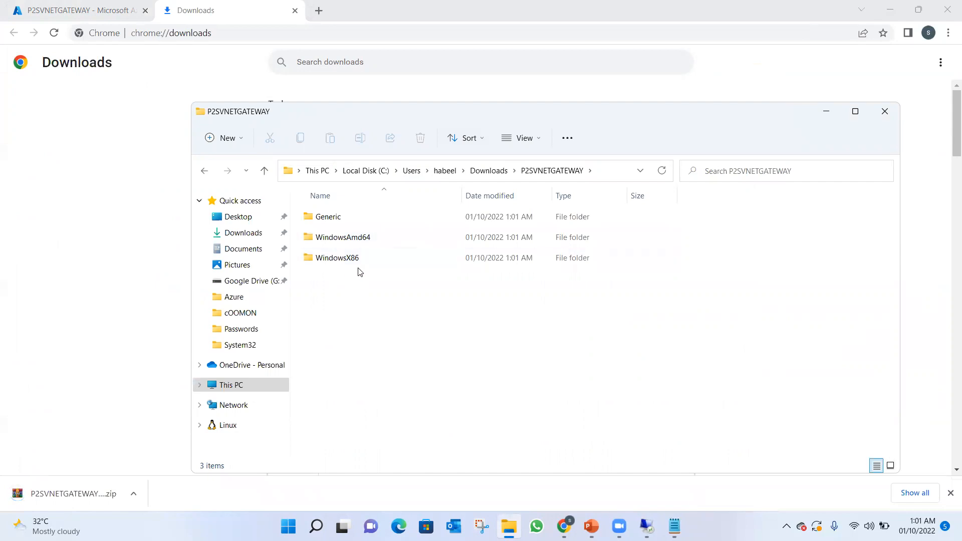
double_click(348, 238)
left_click(346, 222)
double_click(345, 221)
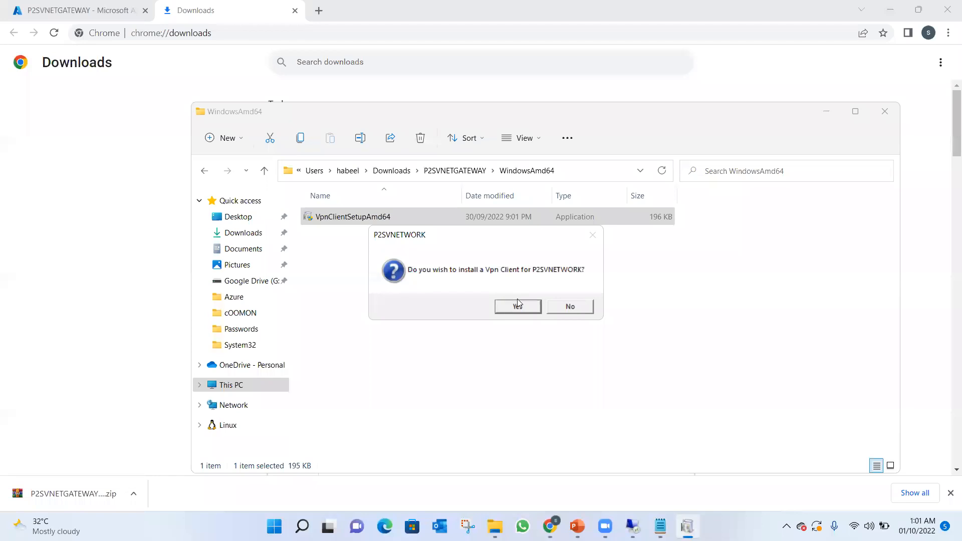
left_click(518, 306)
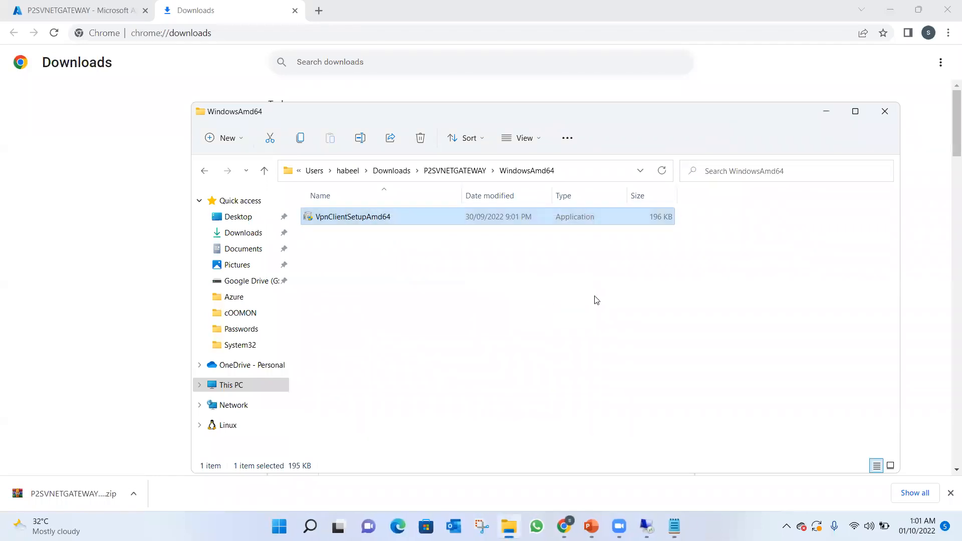
Minimize the folder and browser windows, then close the network error message and the Run dialog on the desktop.
left_click(826, 113)
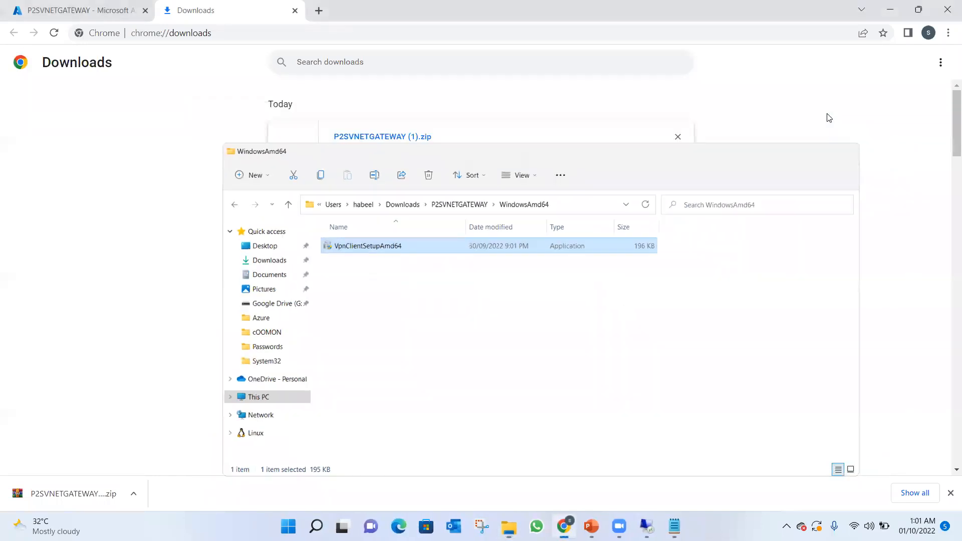
left_click(883, 12)
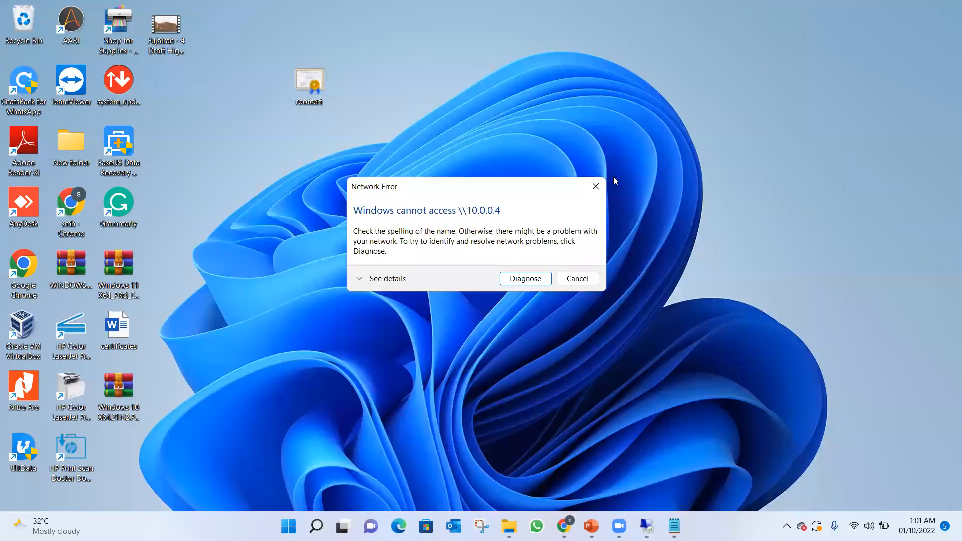
left_click(596, 186)
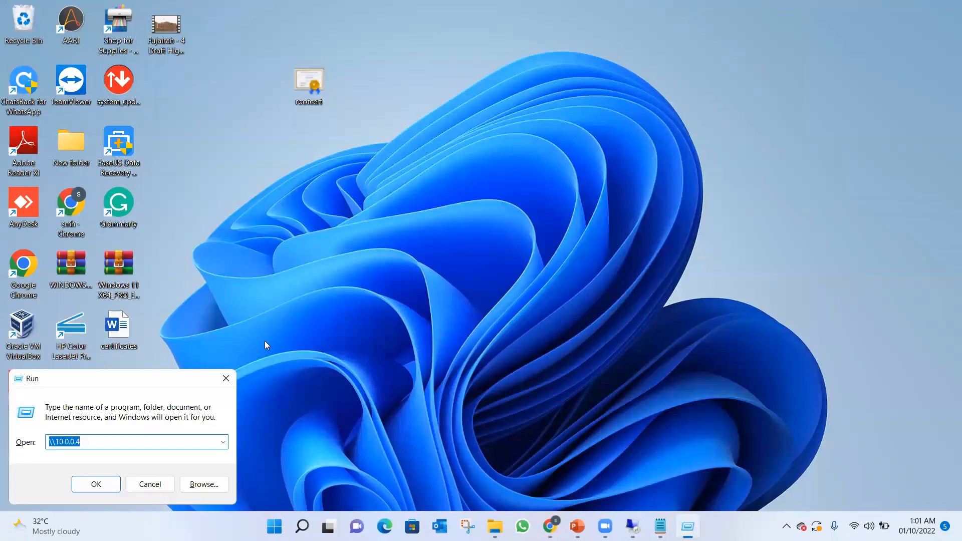
left_click(226, 378)
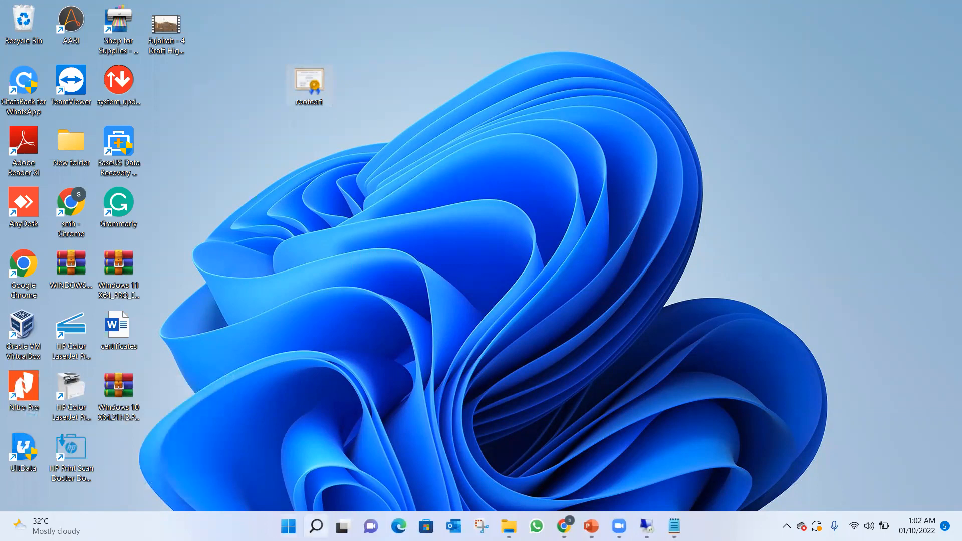
Open Windows Settings, search for vpn and open the VPN settings page.
left_click(315, 526)
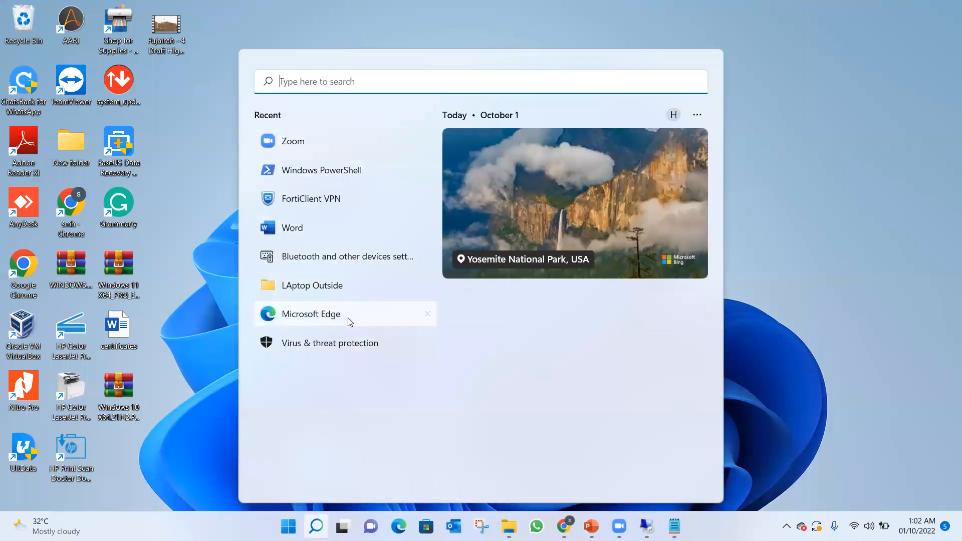
left_click(215, 362)
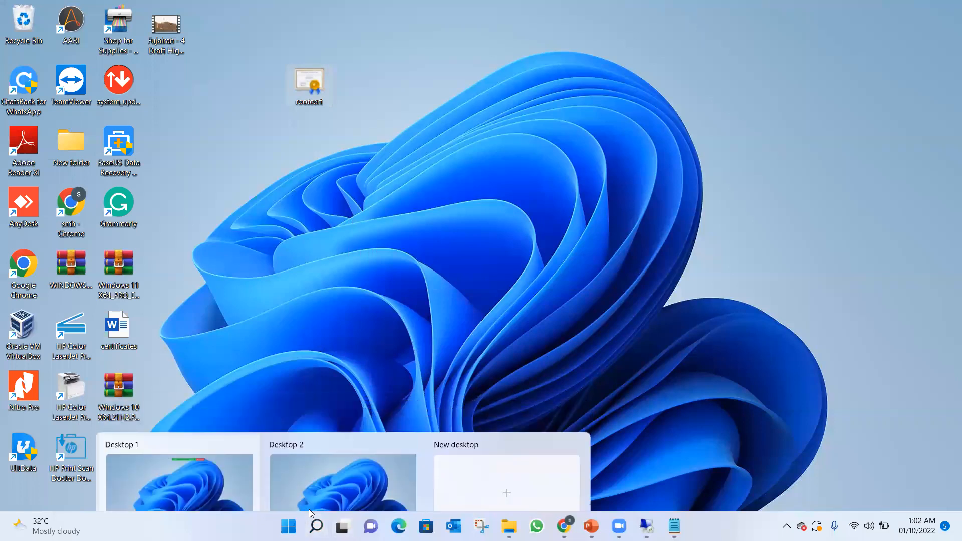
left_click(288, 526)
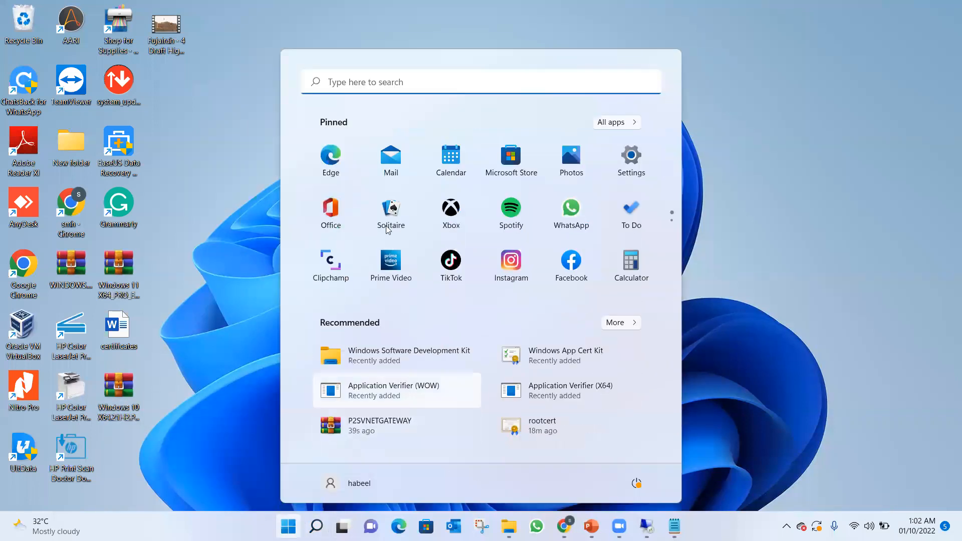
left_click(629, 160)
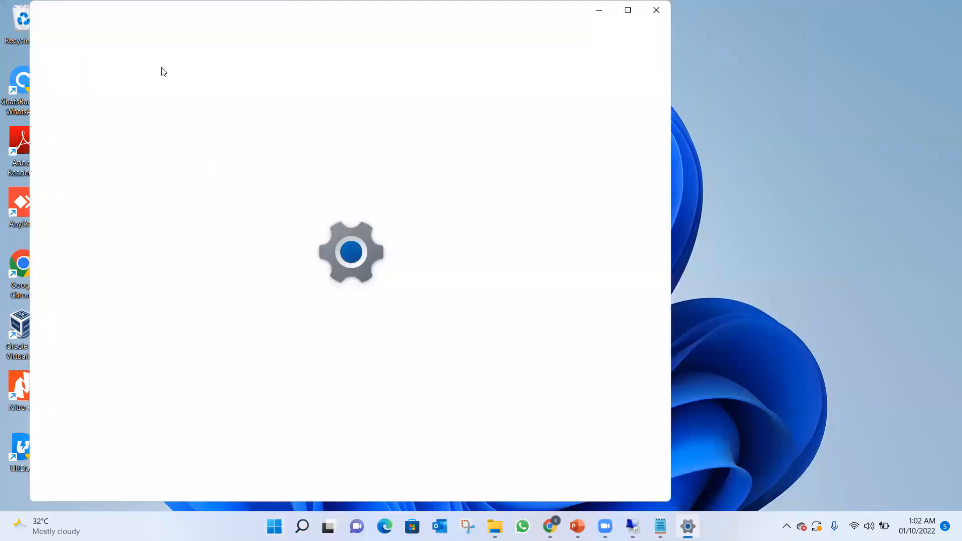
type("vpn")
key("Return")
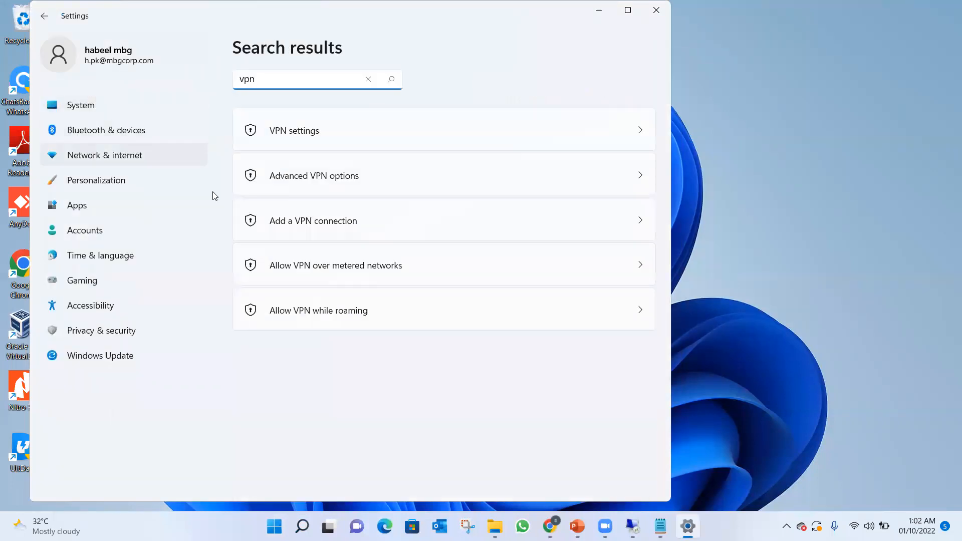
left_click(291, 131)
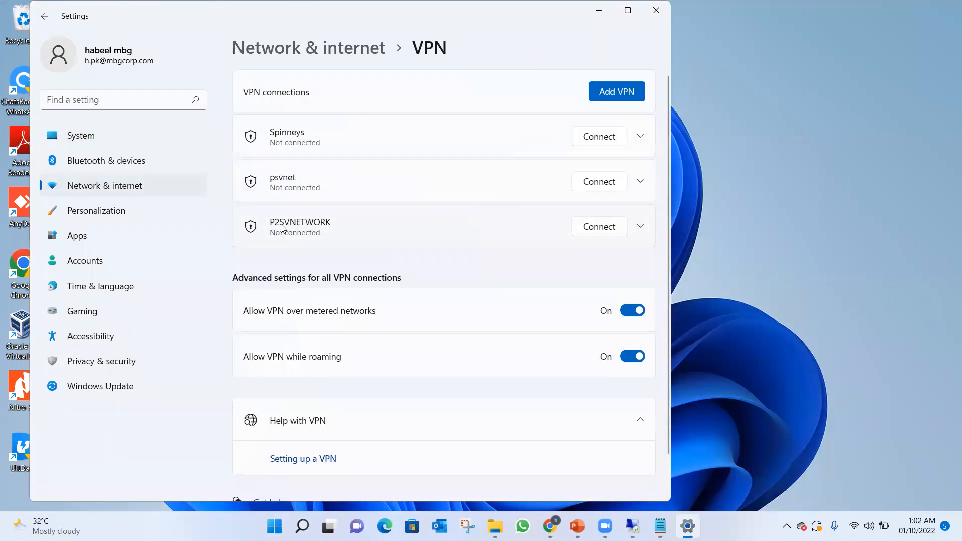
Connect the P2SVNETWORK VPN, allow its elevated routing table update and minimize the Settings window.
left_click(595, 235)
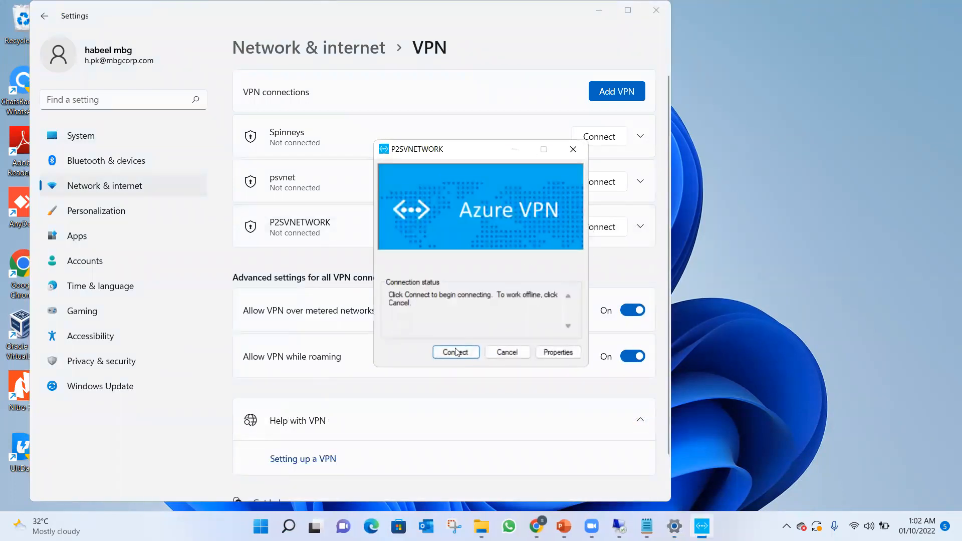
left_click(471, 348)
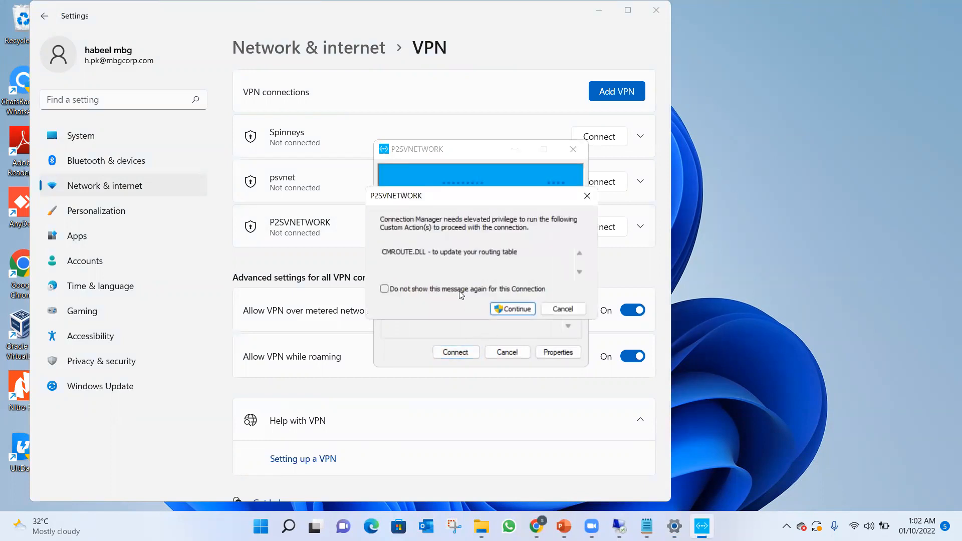
left_click(509, 308)
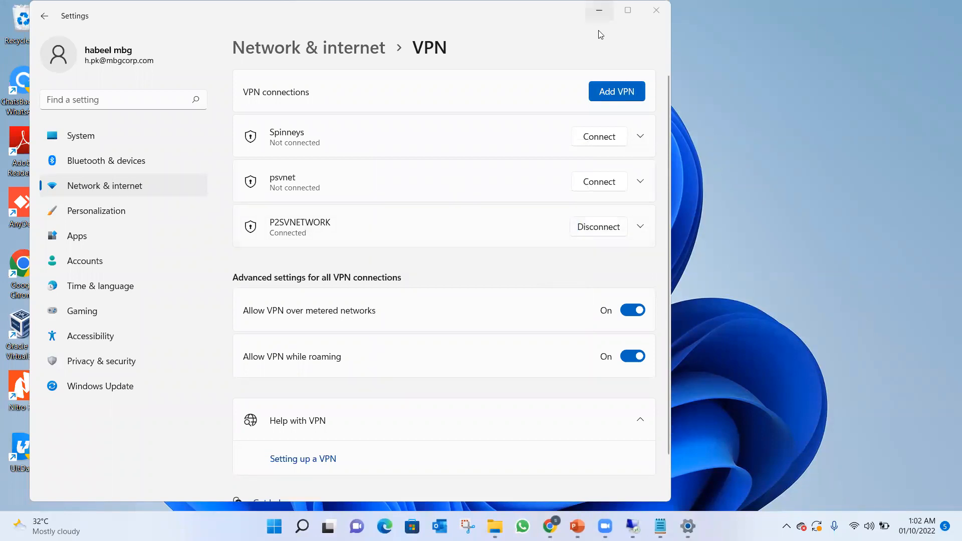
left_click(599, 11)
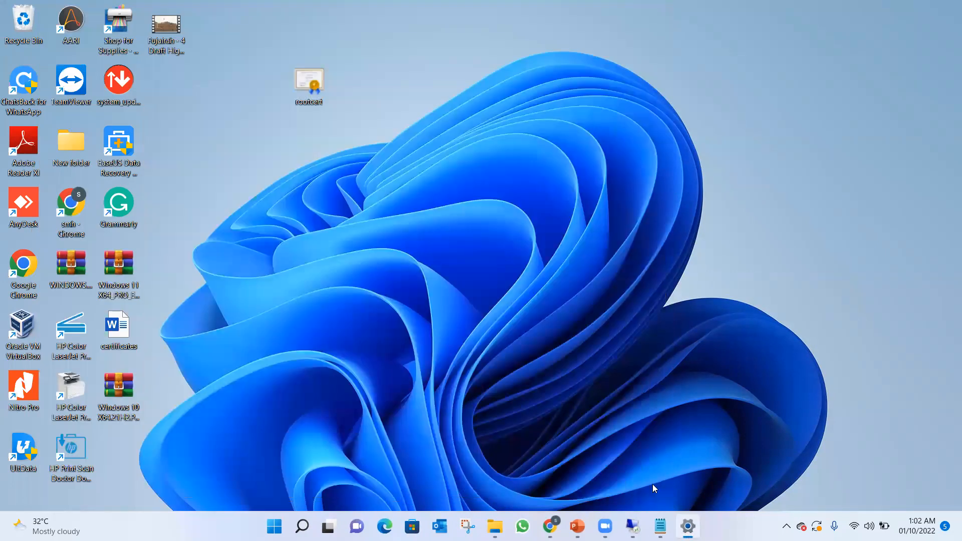
Switch to the Azure VM's remote session, run ipconfig in a command prompt to check its private IP address, and close the prompt.
left_click(632, 526)
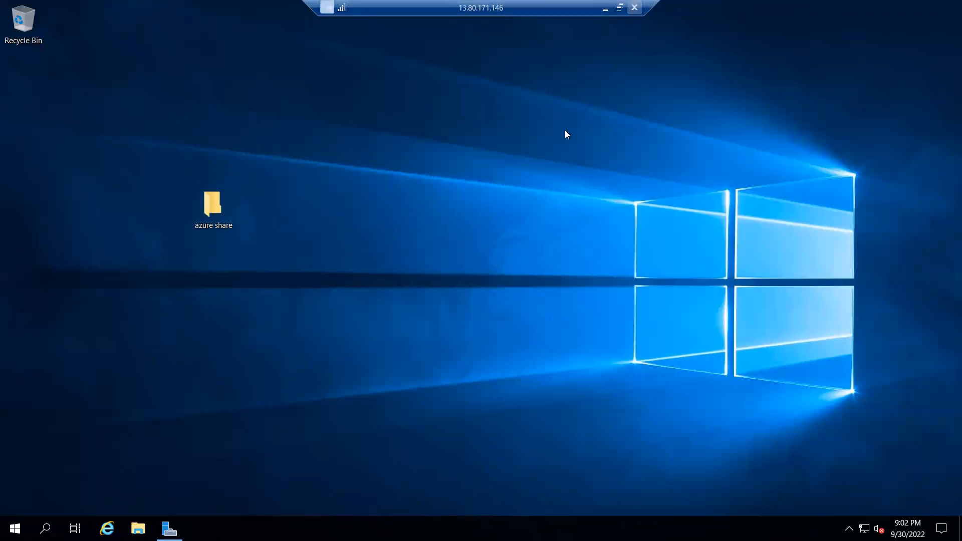
key("super+r")
key("Return")
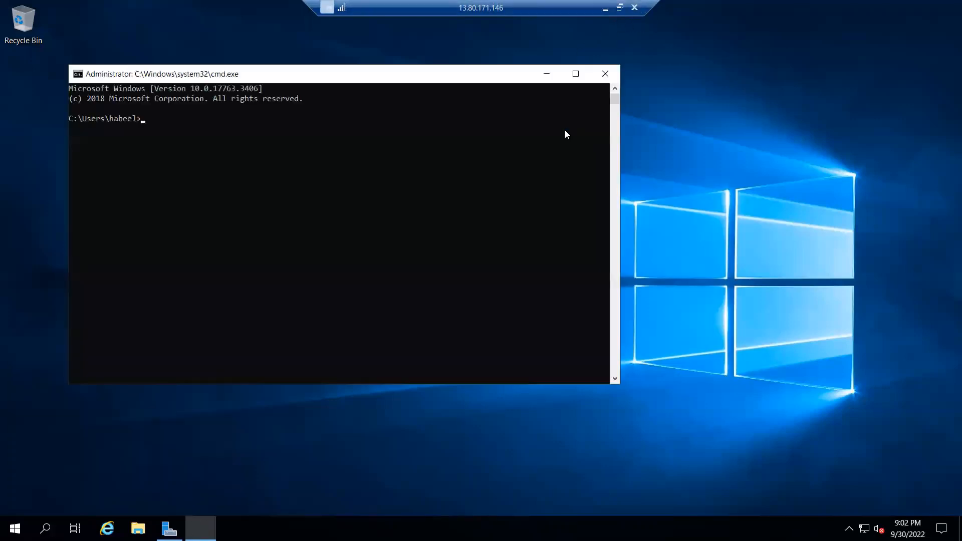
type("ipconfig")
key("Return")
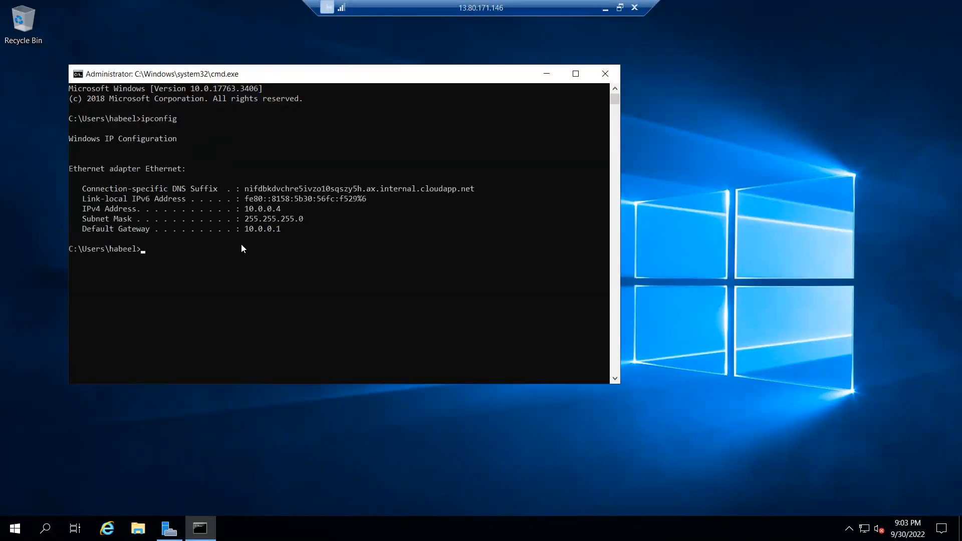
left_click(605, 73)
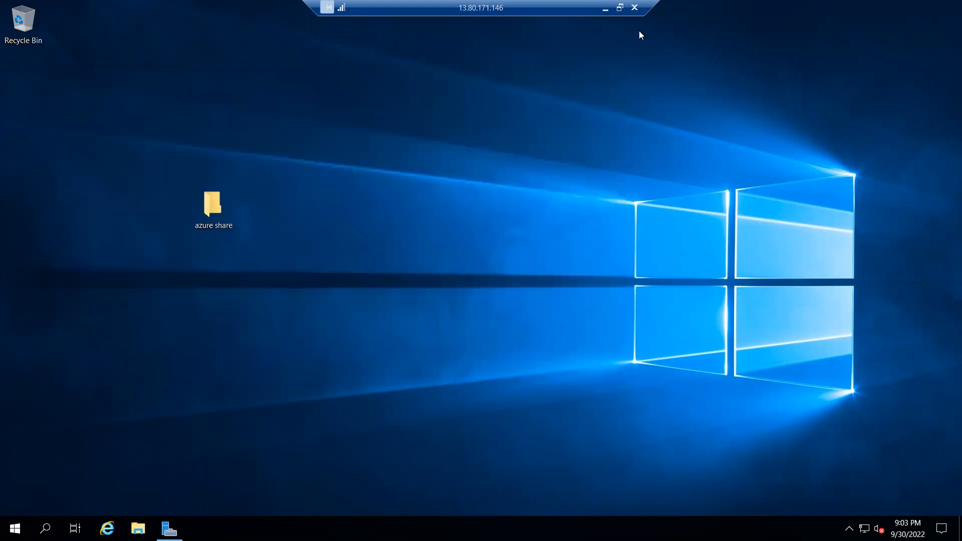
Disconnect the 13.80.171.146 remote session and launch Remote Desktop Connection on the local computer with mstsc.
left_click(635, 8)
left_click(522, 293)
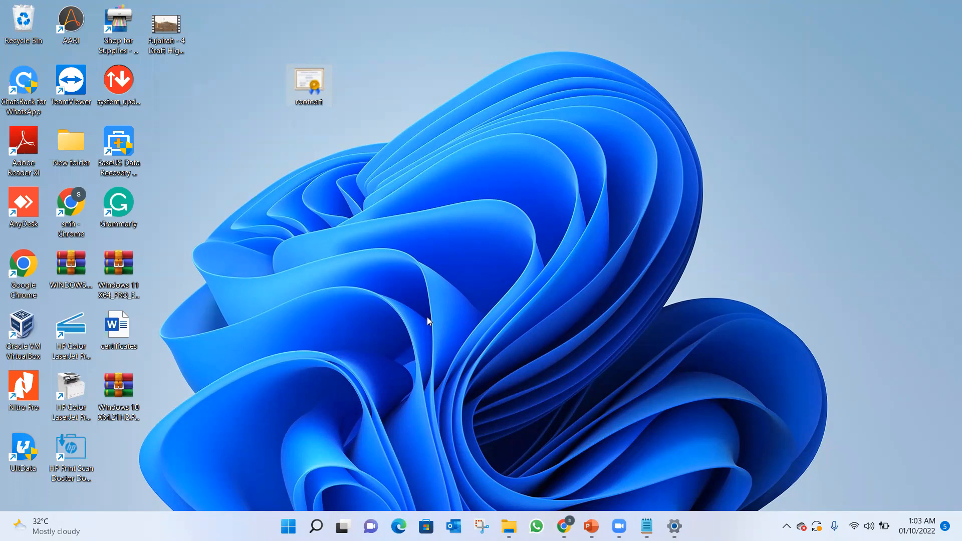
key("super+r")
type("mstsc")
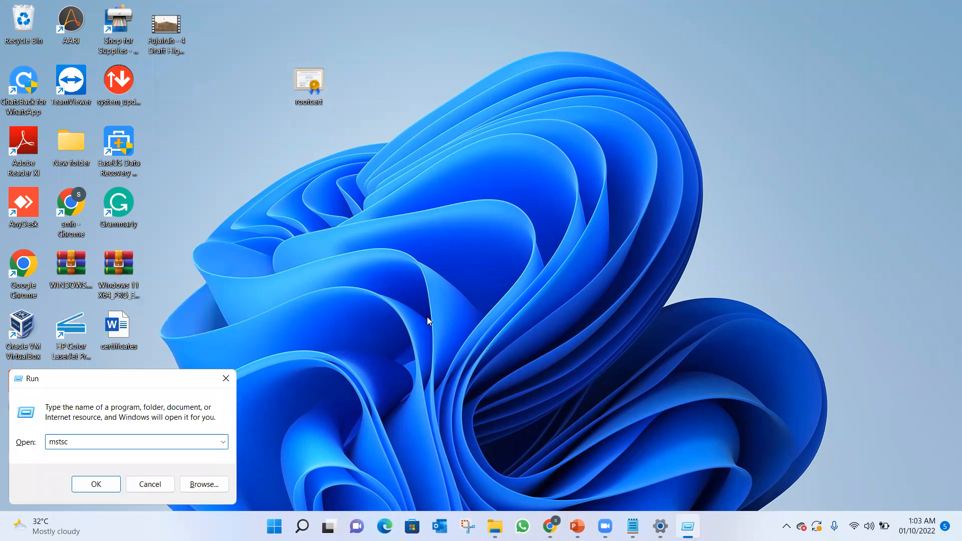
key("Return")
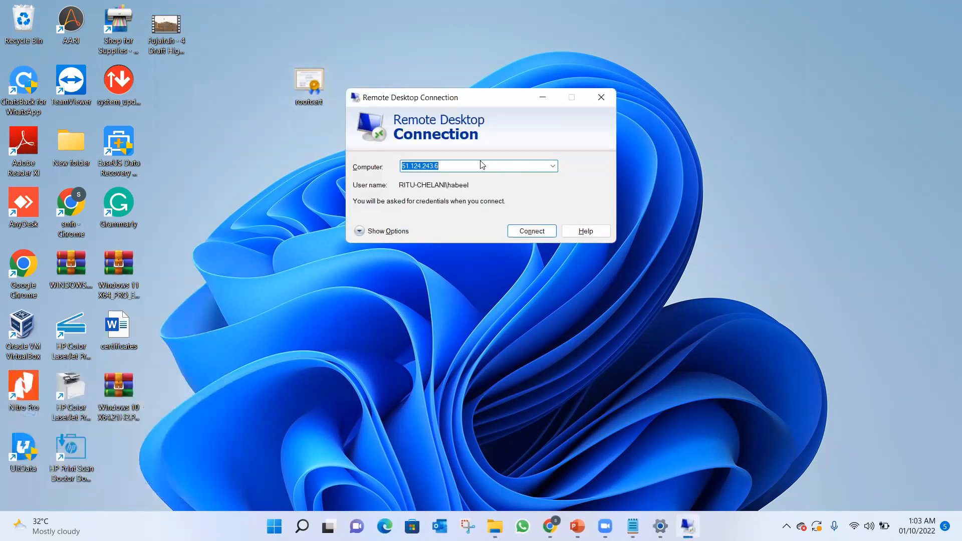
Set the Remote Desktop computer address to 10.0.0.4 and start the connection.
key("BackSpace")
type("172")
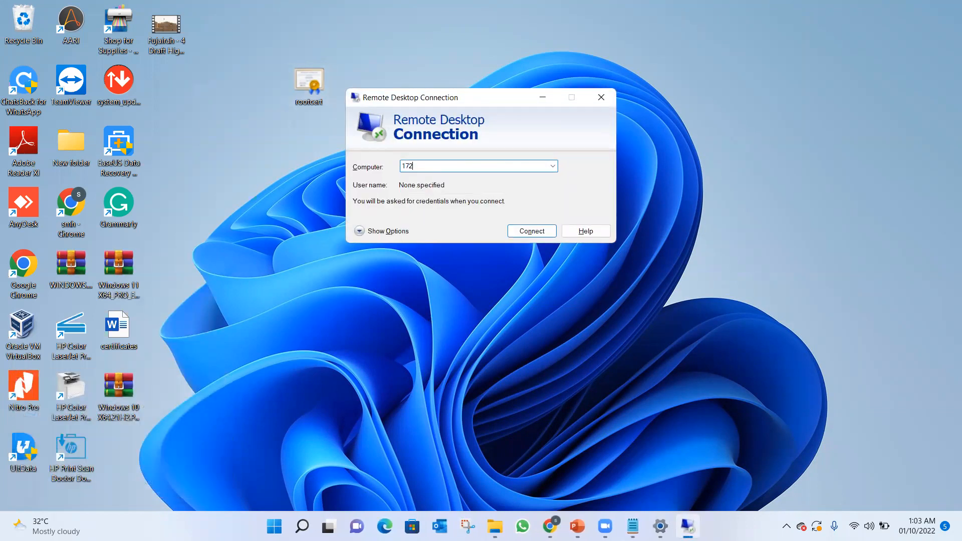
type(".16")
key("BackSpace")
key("BackSpace")
key("BackSpace")
key("BackSpace")
key("BackSpace")
key("BackSpace")
type("10.0.0.4")
left_click(539, 233)
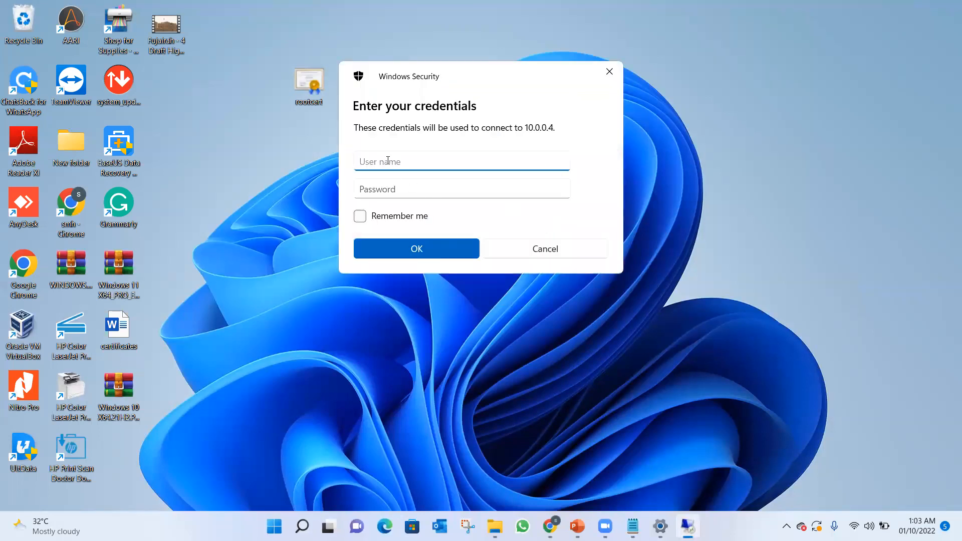
Sign in to 10.0.0.4 with the VM's user name and account password, and accept the connection prompt.
type("habeel")
left_click(374, 189)
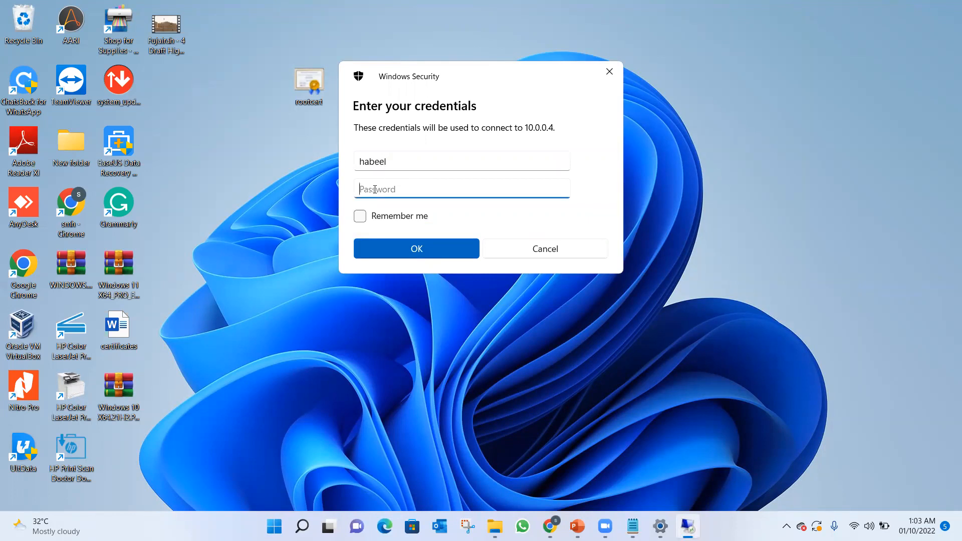
type("••••••••••••••")
left_click(395, 248)
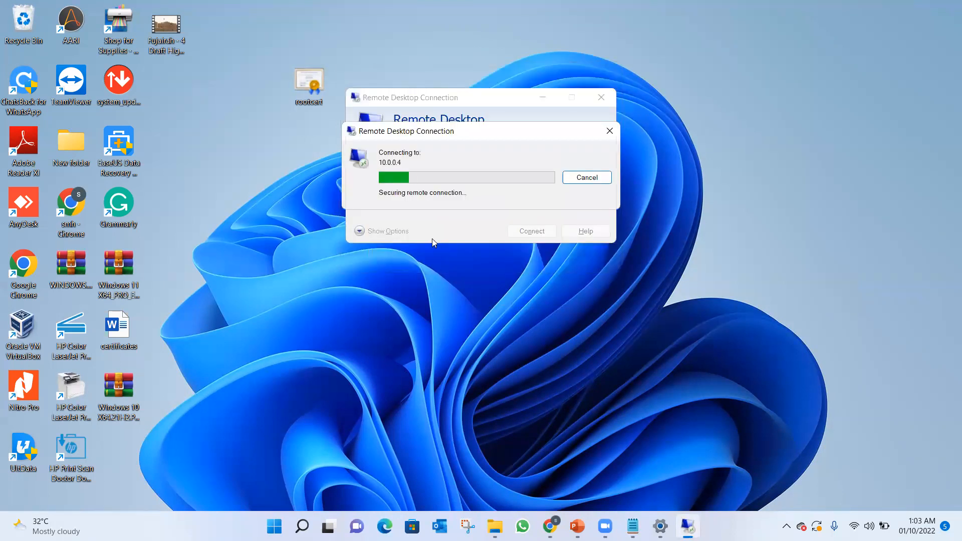
left_click(531, 275)
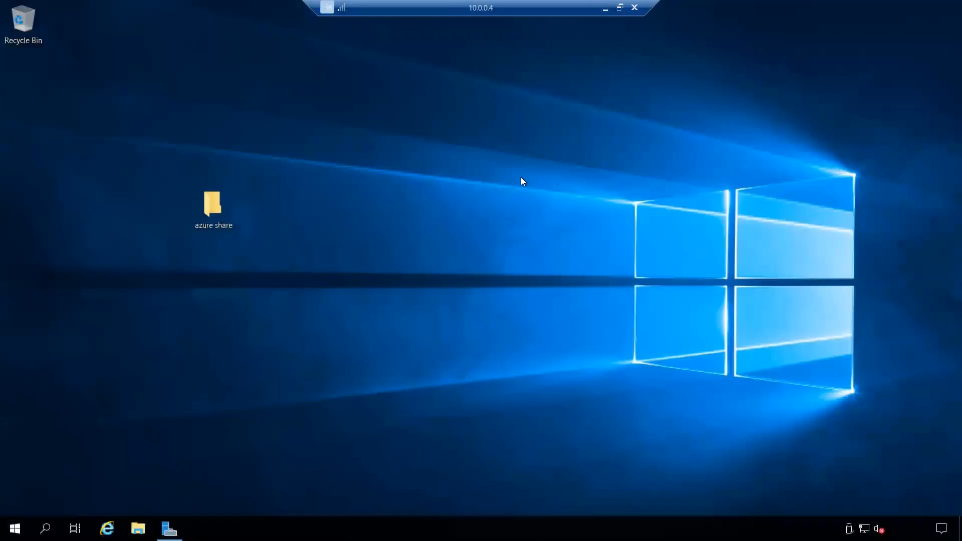
Minimize the remote session, browse to \\10.0.0.4 from the local computer and open the azure share folder.
left_click(605, 8)
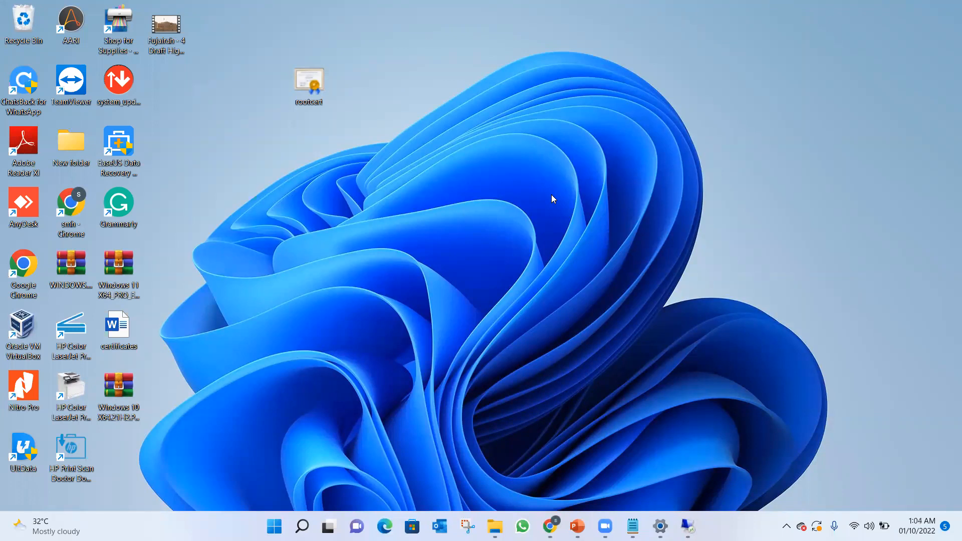
key("super+r")
type("\\\\10.0.0.4")
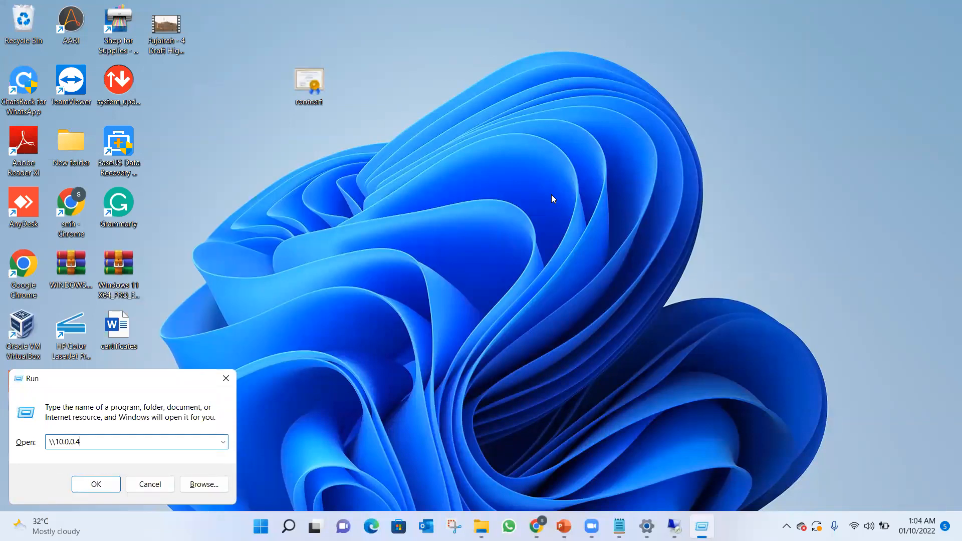
key("Return")
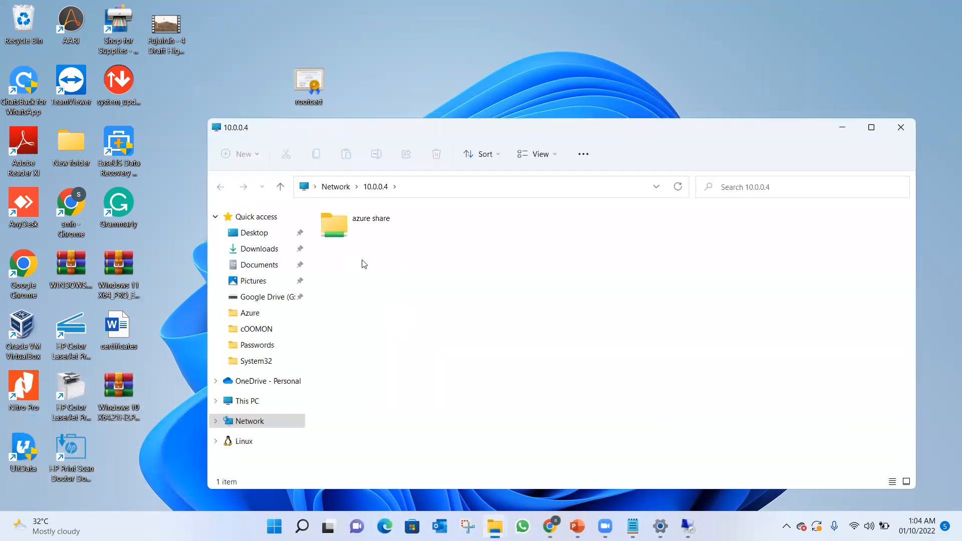
left_click(352, 224)
double_click(352, 224)
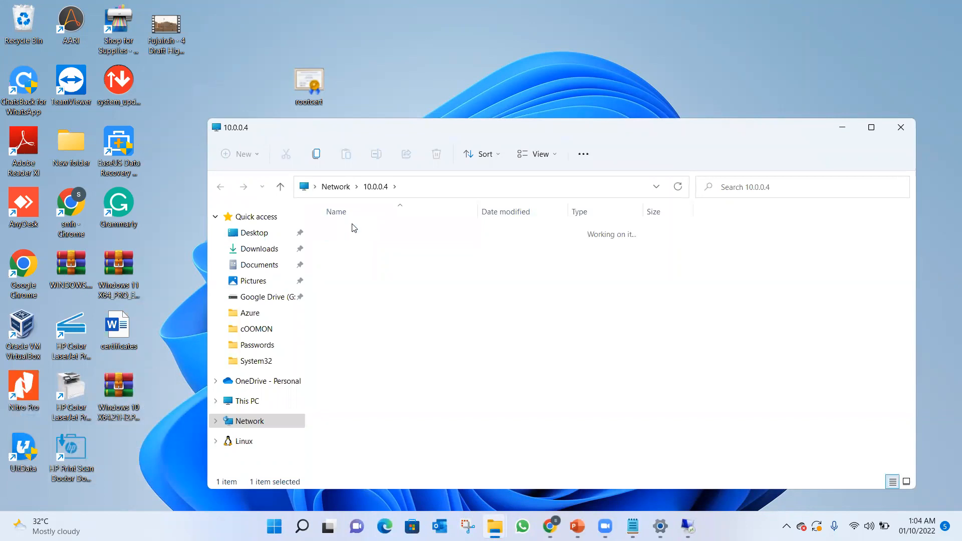
Map the network folder \\10.0.0.4\azure share as drive Y: using its copied path.
left_click(461, 183)
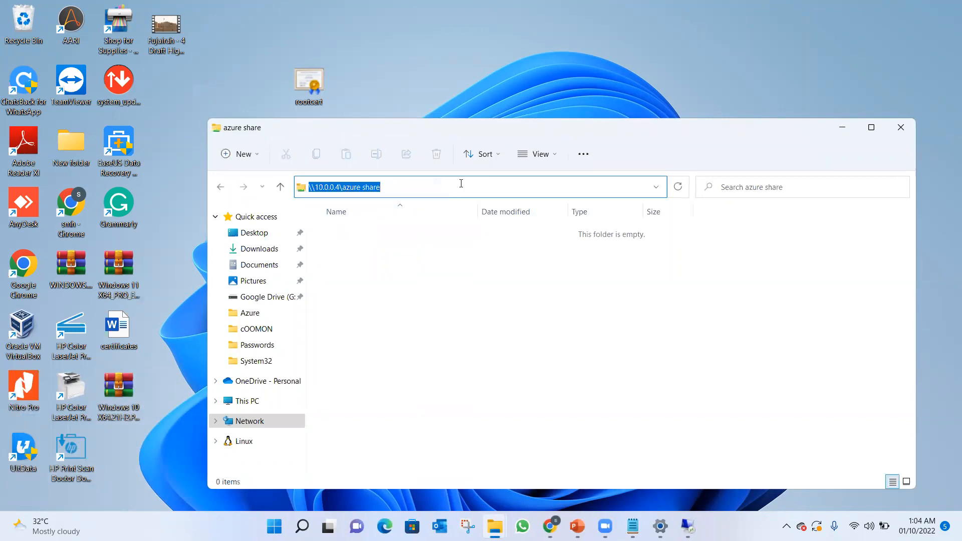
right_click(257, 401)
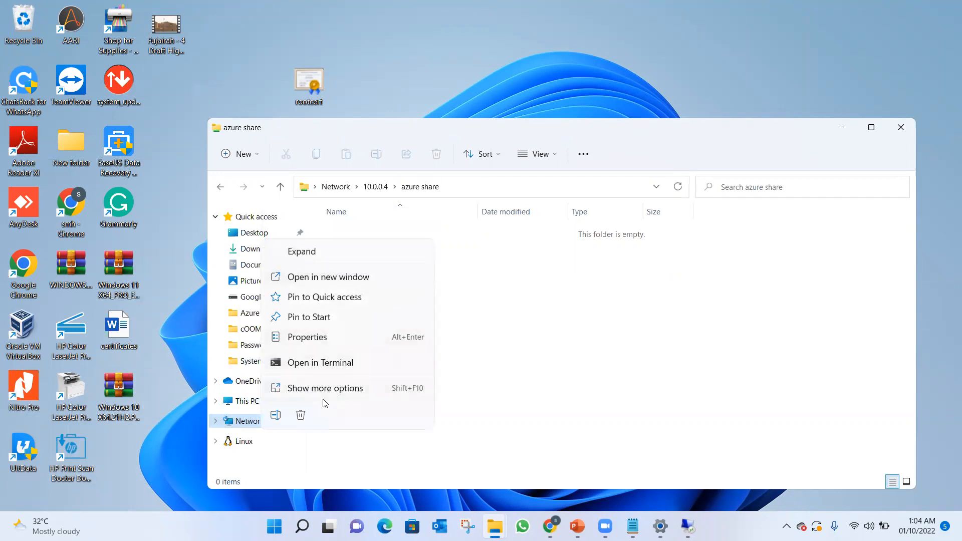
left_click(326, 389)
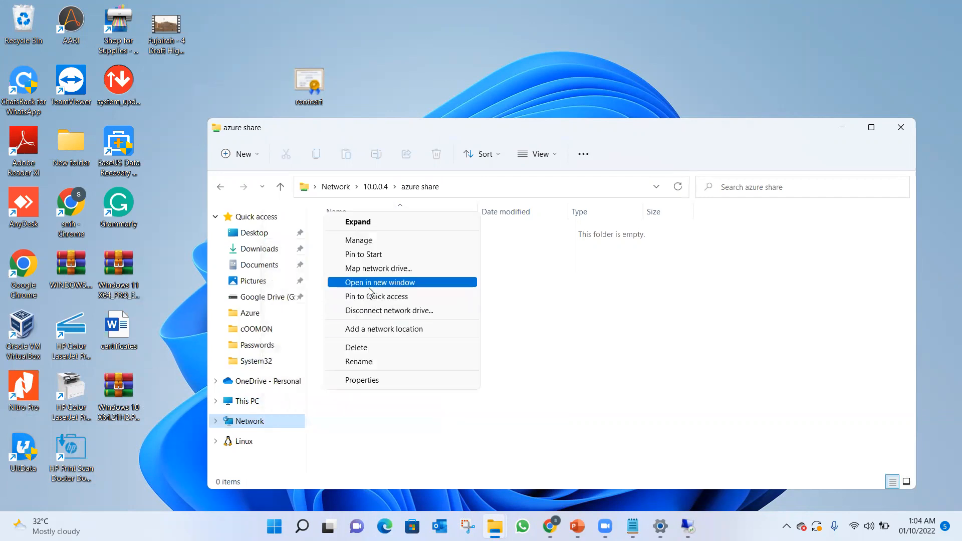
left_click(372, 269)
key("ctrl+v")
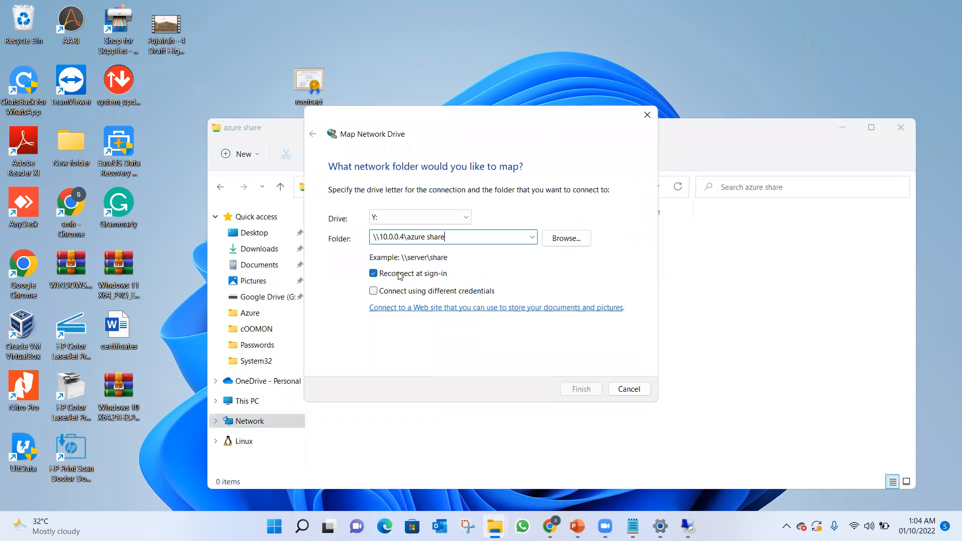
left_click(581, 389)
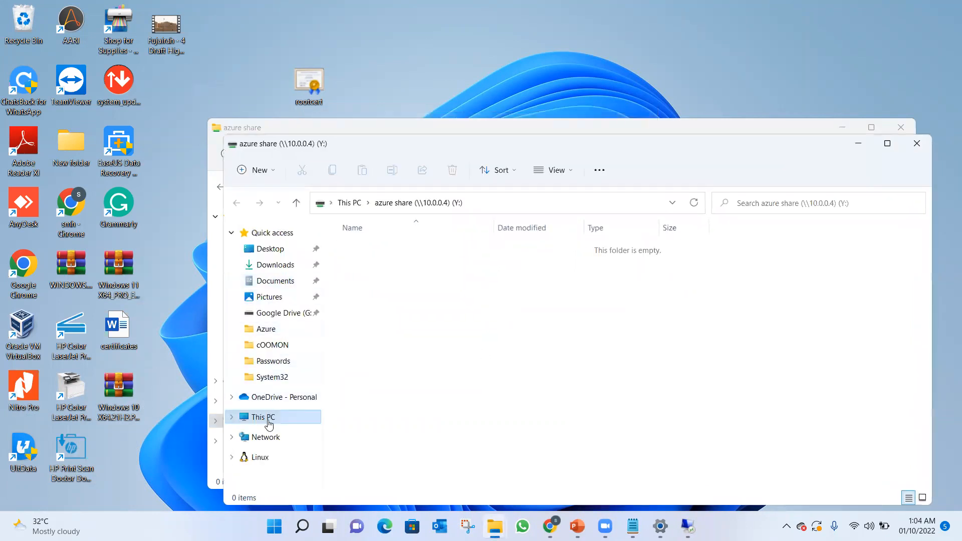
Copy the certificates document from the desktop into the mapped azure share (Y:) drive, return to This PC and close the window.
left_click(239, 417)
double_click(425, 396)
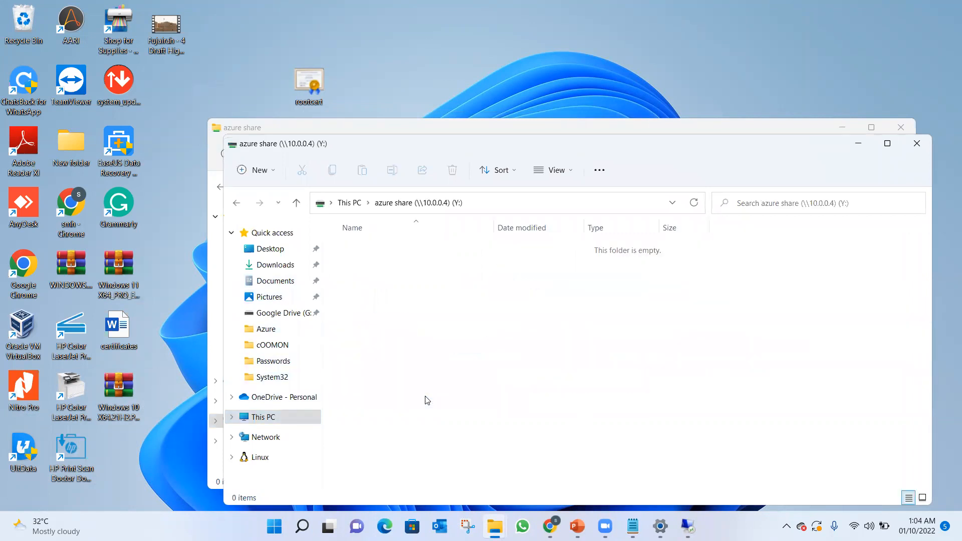
left_click_drag(120, 329, 430, 309)
left_click(477, 397)
left_click(345, 204)
double_click(440, 386)
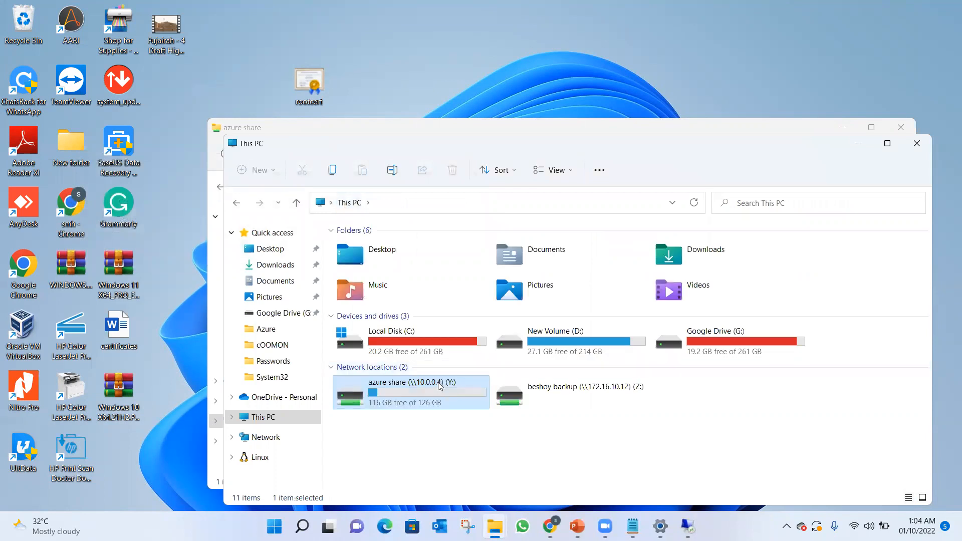
left_click(915, 145)
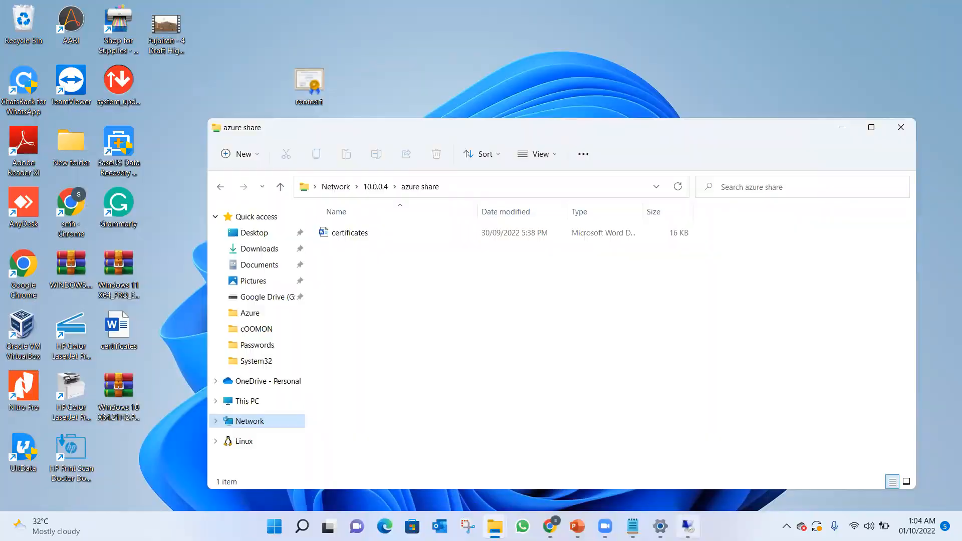
Check the azure share folder on the 10.0.0.4 VM for the certificates document, minimize it and return to the local desktop.
key("alt+Tab")
double_click(215, 203)
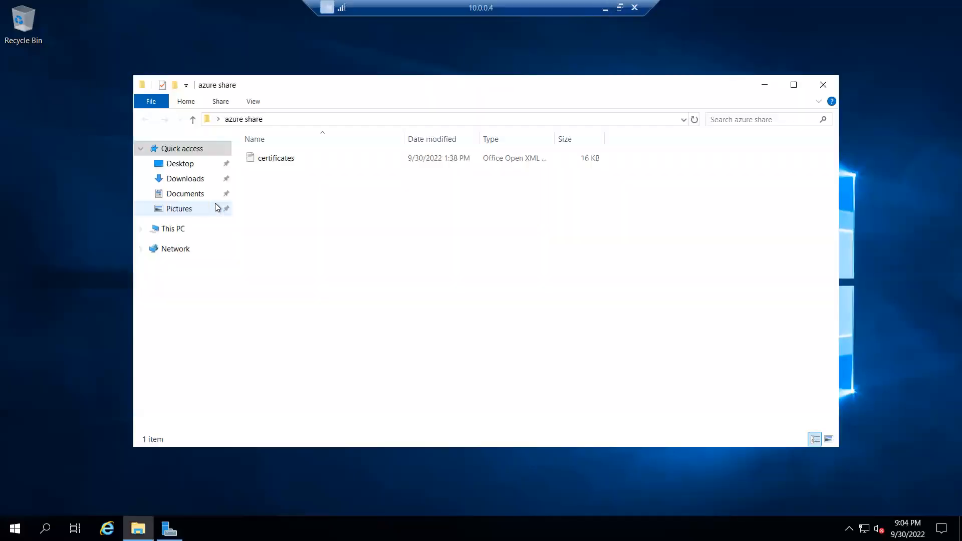
left_click(764, 85)
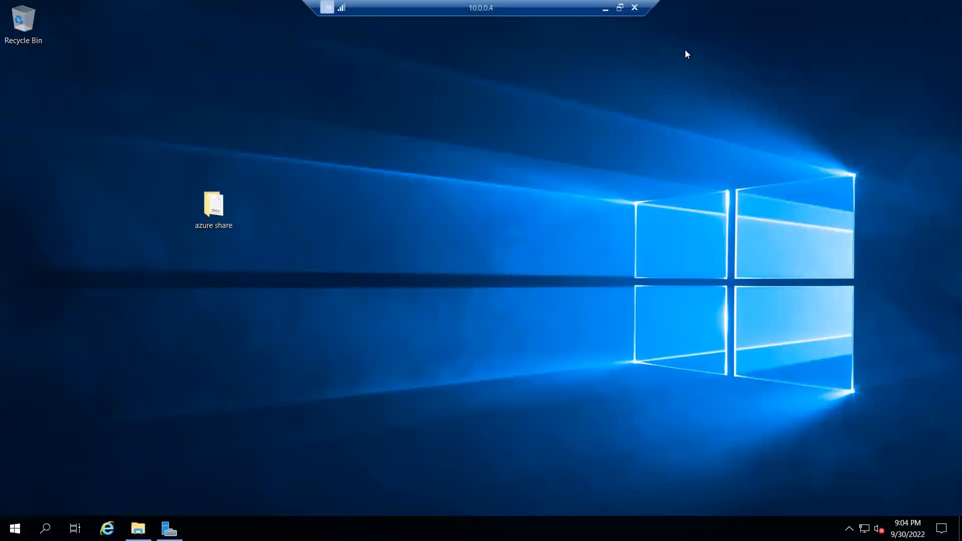
key("alt+Tab")
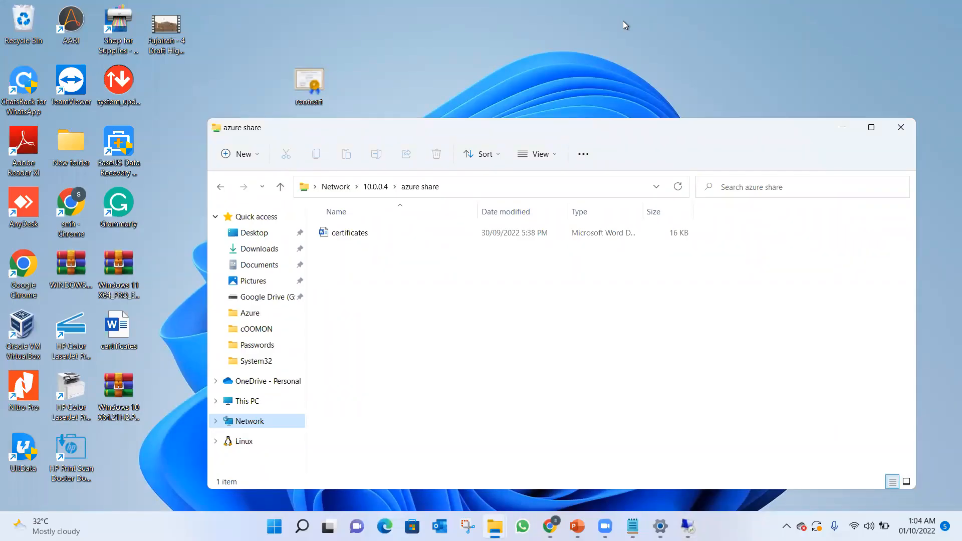
left_click(701, 68)
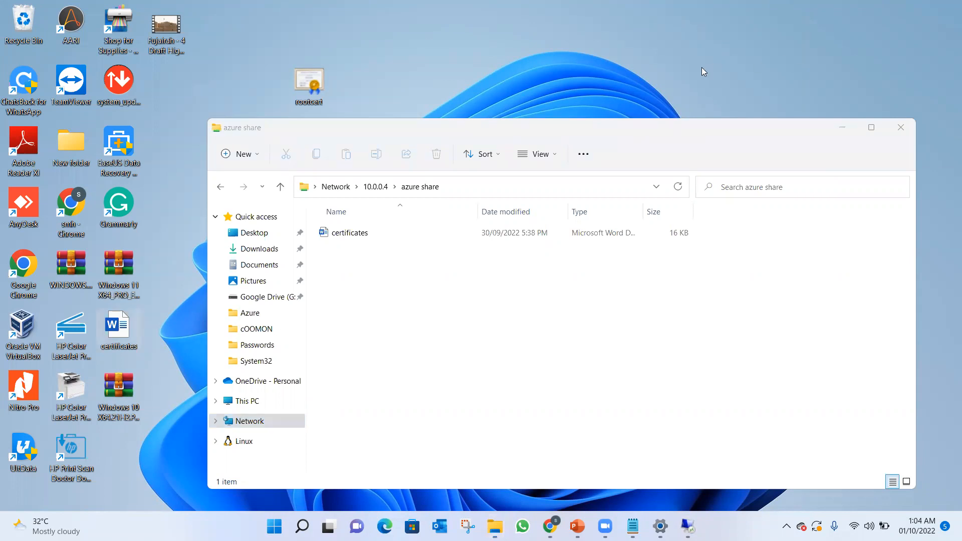